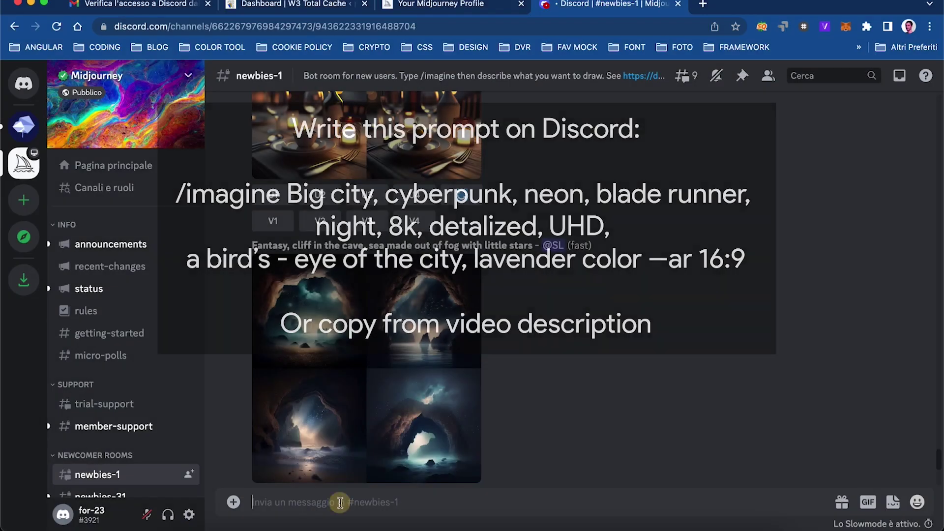
Step: Send the cyberpunk city /imagine prompt with 'blade runner' and view the resulting grid
{"action": "type", "text": "Big city, cyberpunk, neon, night, 8k, detalized, UHD, a bird's - eye view of the city, lavender color"}
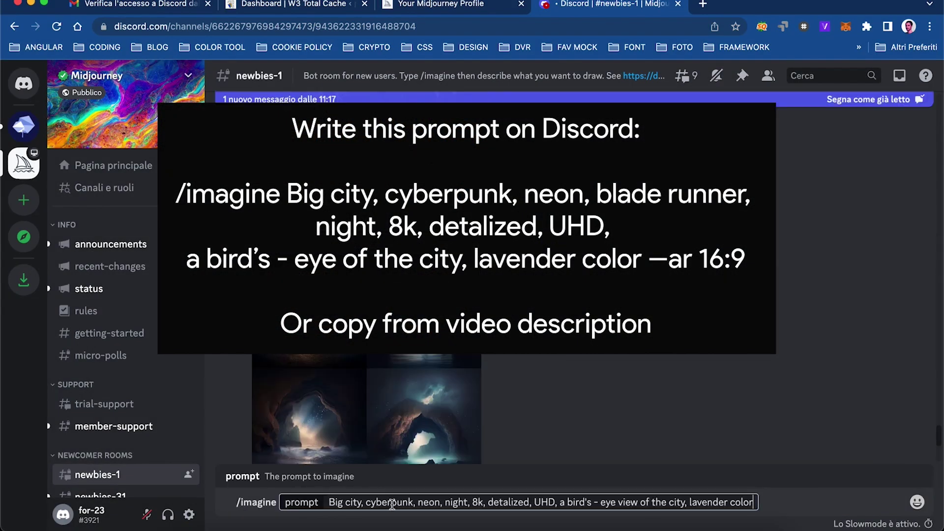
{"action": "type", "text": "blade"}
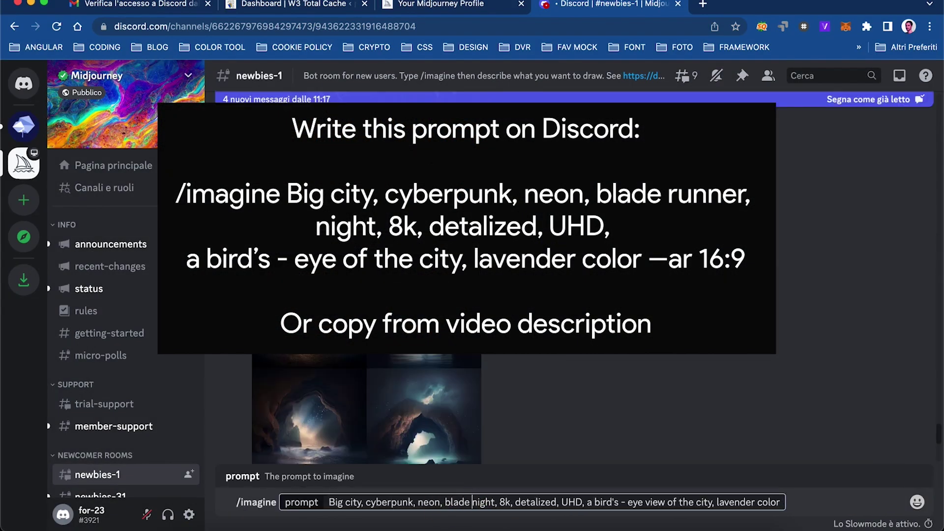
{"action": "type", "text": " runner,"}
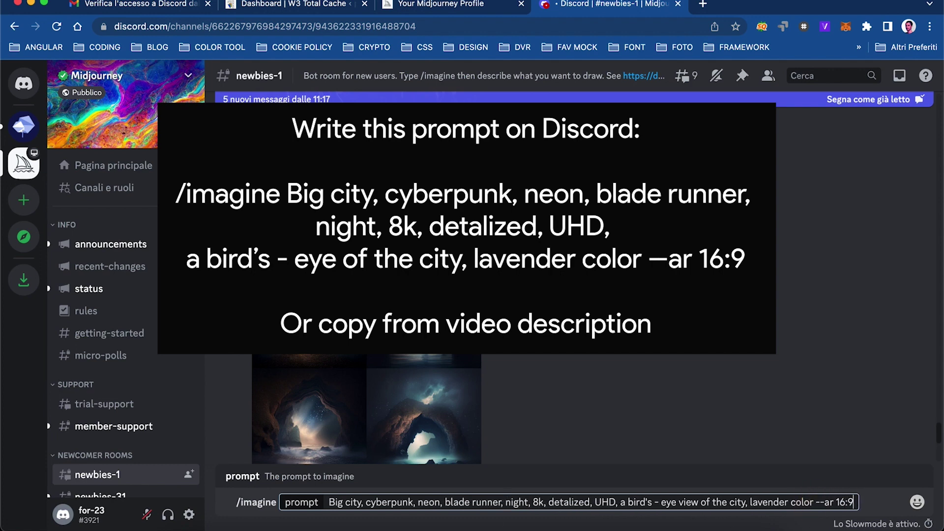
{"action": "key", "text": "Return"}
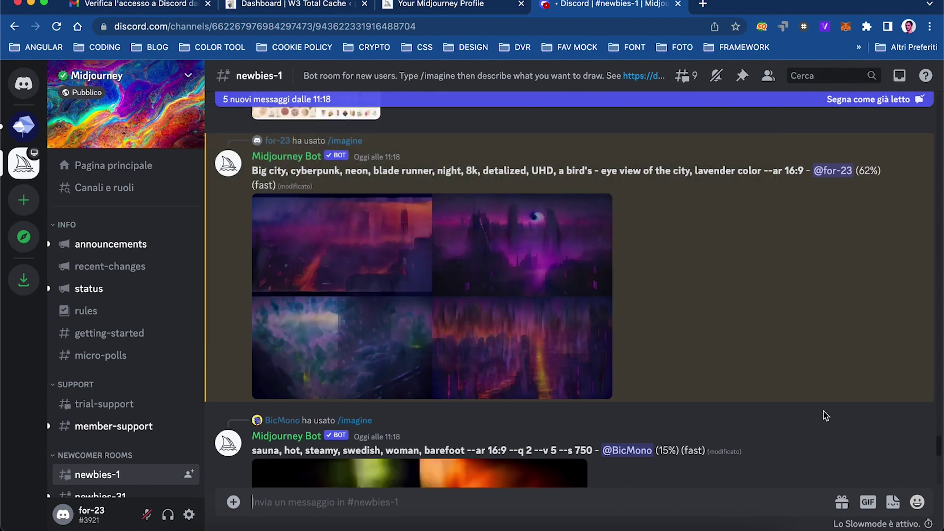
{"action": "left_click", "coordinate": [408, 228]}
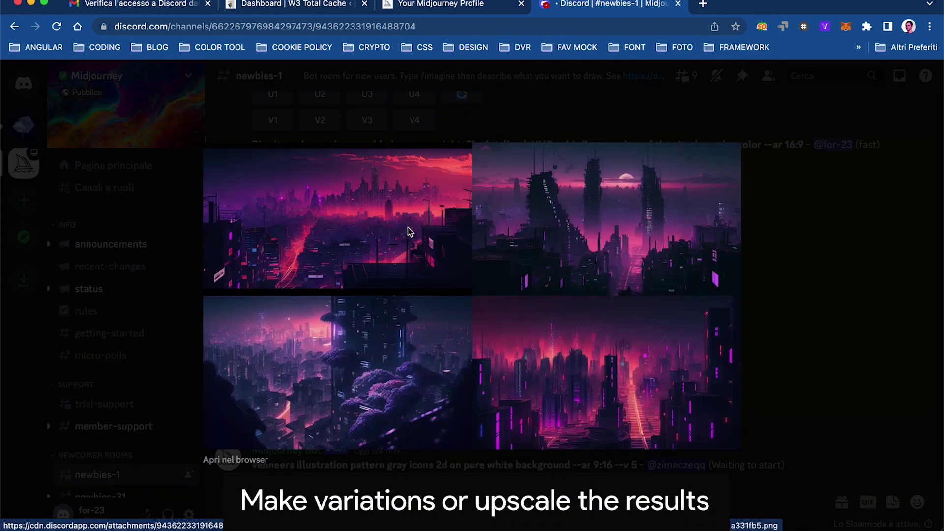
{"action": "key", "text": "Escape"}
Step: Request variations of images 1, 2 and 4, review them, then upscale image 3
{"action": "left_click", "coordinate": [273, 361]}
{"action": "left_click", "coordinate": [320, 361]}
{"action": "left_click", "coordinate": [415, 361]}
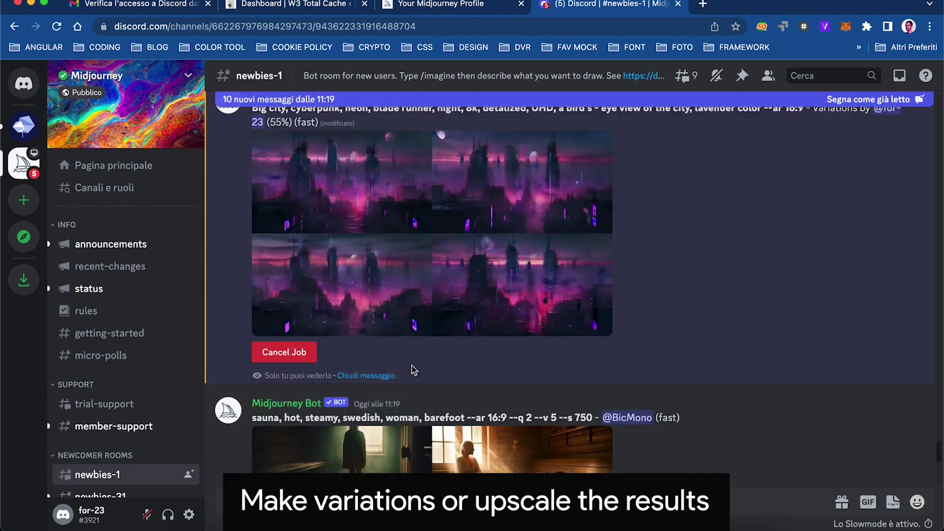
{"action": "left_click", "coordinate": [432, 271]}
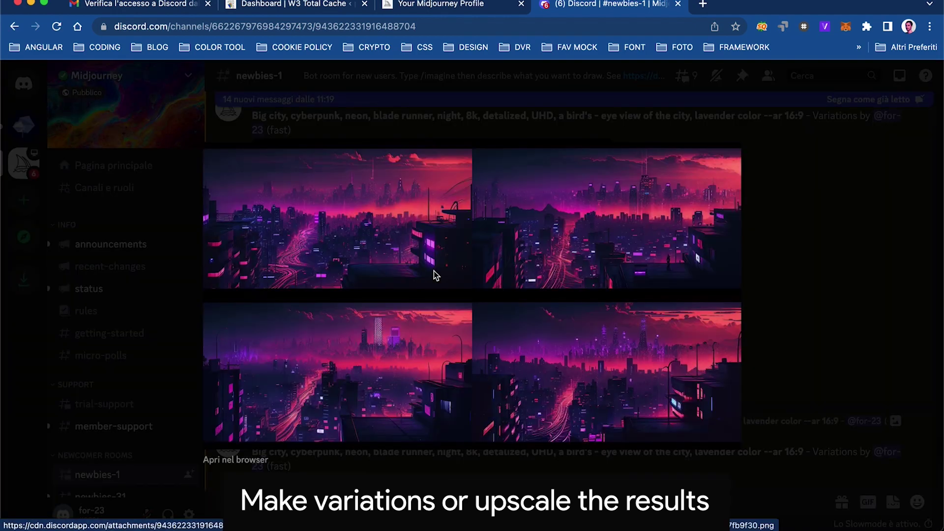
{"action": "left_click", "coordinate": [806, 253]}
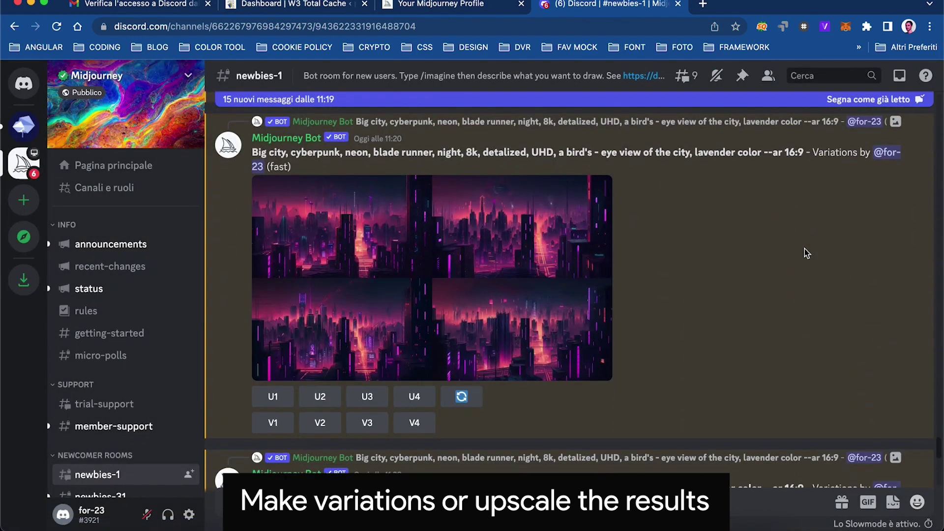
{"action": "left_click", "coordinate": [474, 324]}
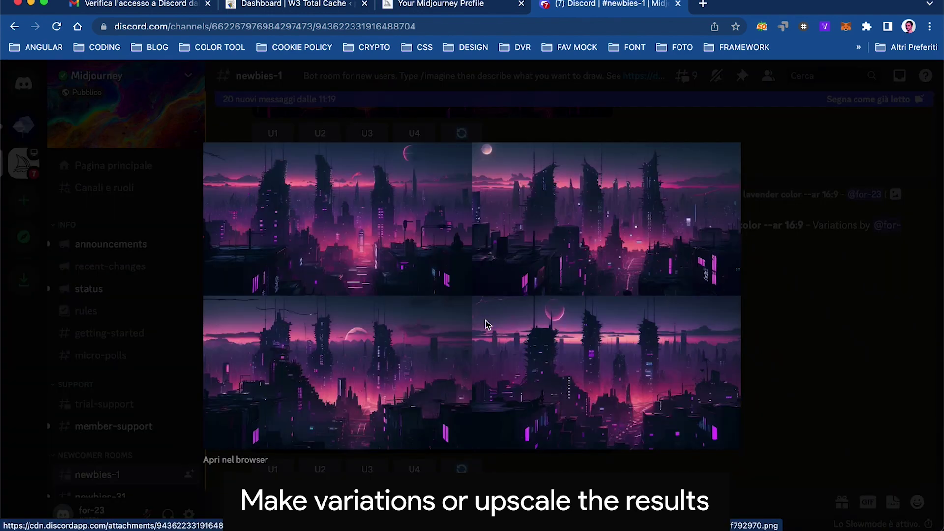
{"action": "key", "text": "Escape"}
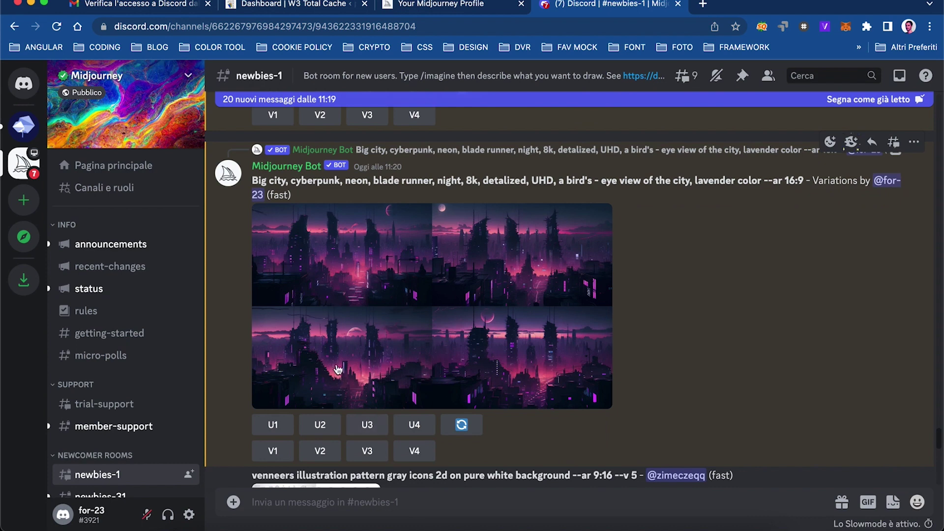
{"action": "left_click", "coordinate": [367, 425]}
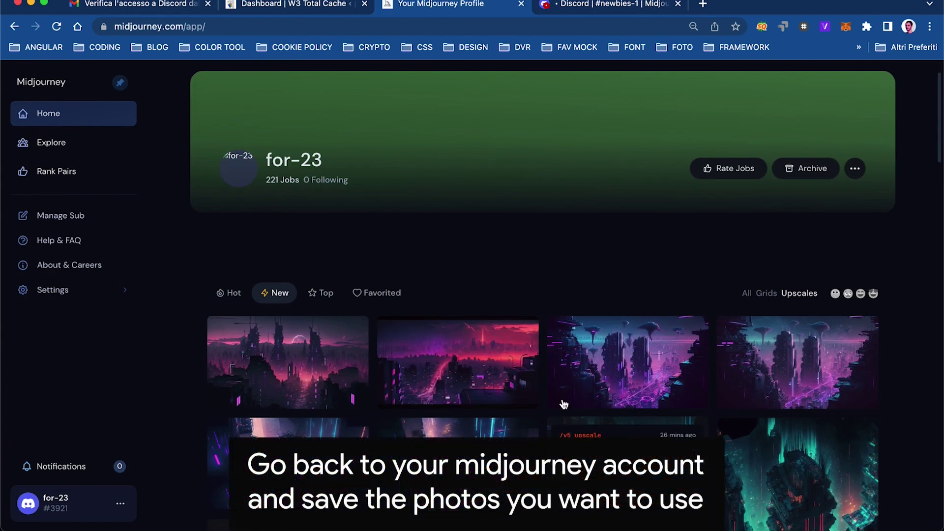
Step: Save the first city image to disk as futuristic-city-1.webp
{"action": "left_click", "coordinate": [313, 391]}
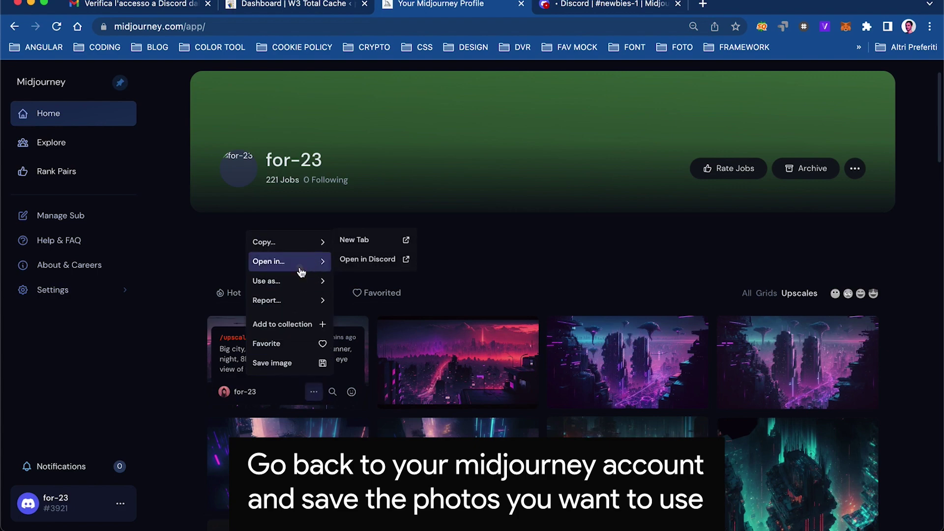
{"action": "left_click", "coordinate": [354, 240]}
{"action": "right_click", "coordinate": [553, 183]}
{"action": "left_click", "coordinate": [580, 201]}
{"action": "type", "text": "fu"}
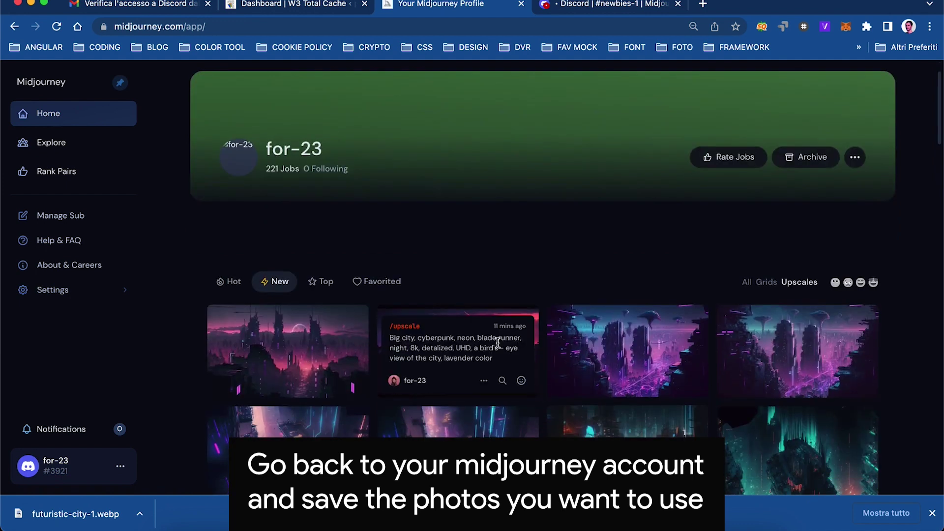
Step: Save the second city image to disk as futuristic-city-2.webp
{"action": "left_click", "coordinate": [487, 387]}
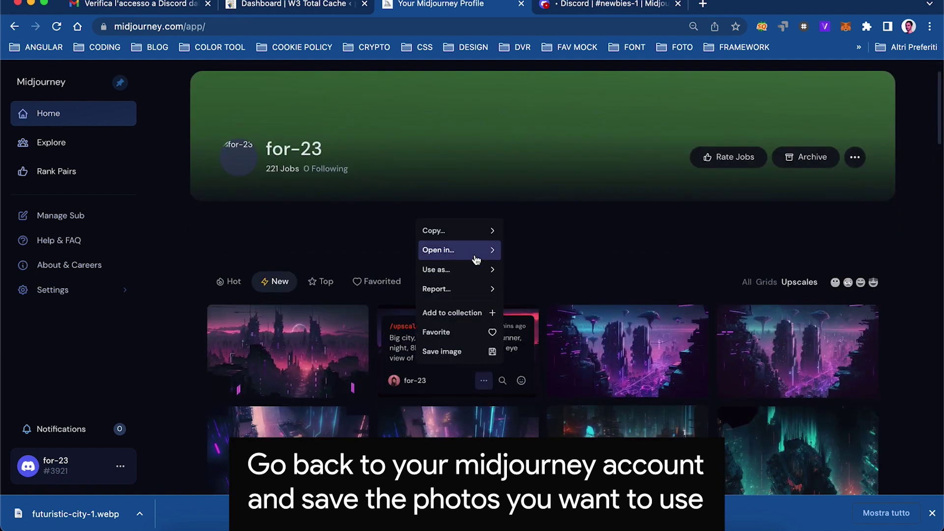
{"action": "left_click", "coordinate": [543, 227]}
{"action": "right_click", "coordinate": [546, 198]}
{"action": "left_click", "coordinate": [567, 219]}
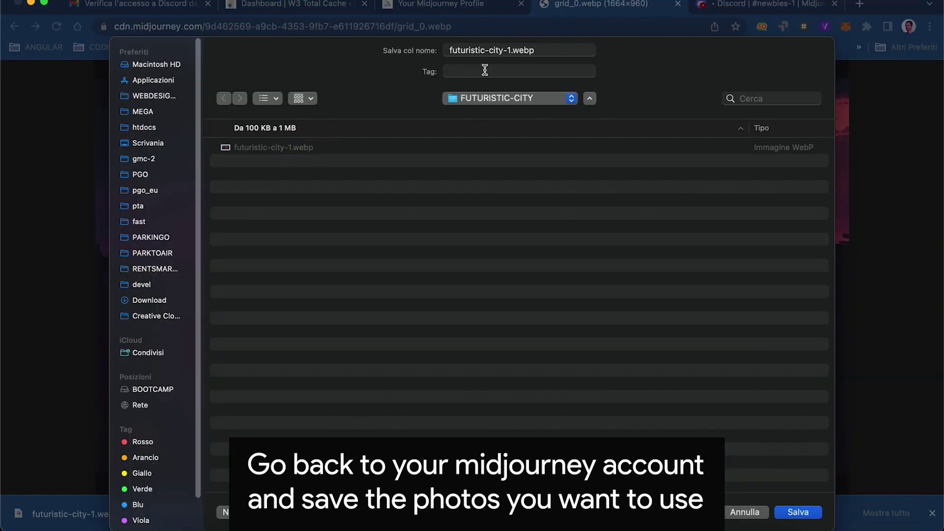
{"action": "double_click", "coordinate": [546, 67]}
{"action": "type", "text": "2"}
{"action": "key", "text": "Return"}
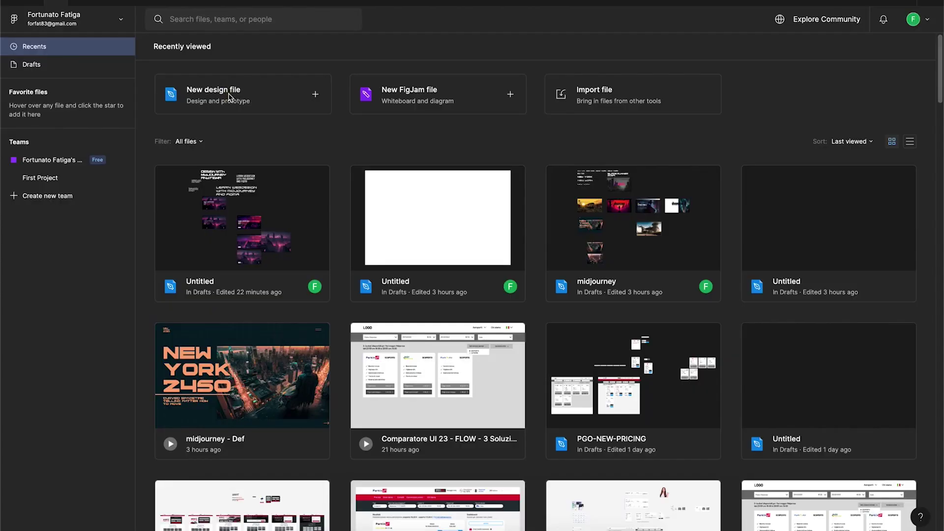
Step: Create a new design file with a MacBook Pro 14" frame
{"action": "left_click", "coordinate": [315, 97]}
{"action": "left_click", "coordinate": [78, 20]}
{"action": "left_click", "coordinate": [82, 47]}
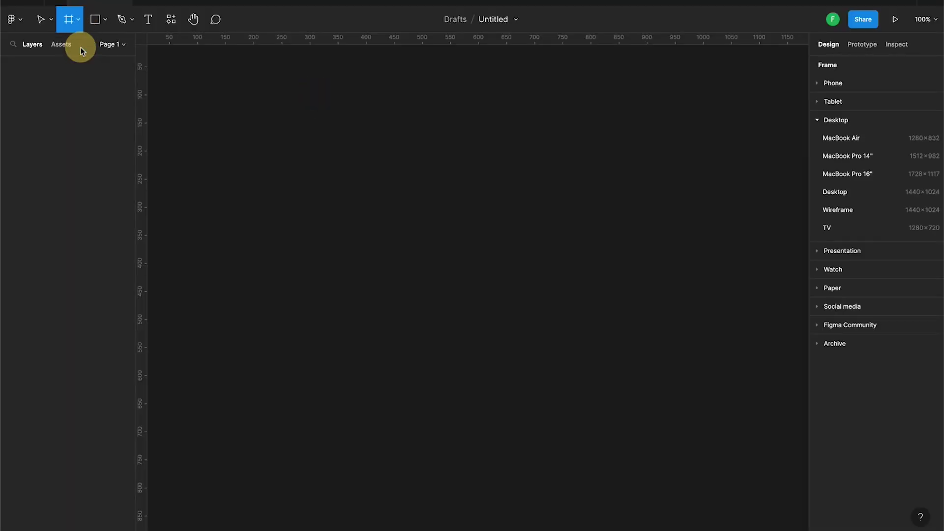
{"action": "left_click", "coordinate": [843, 156]}
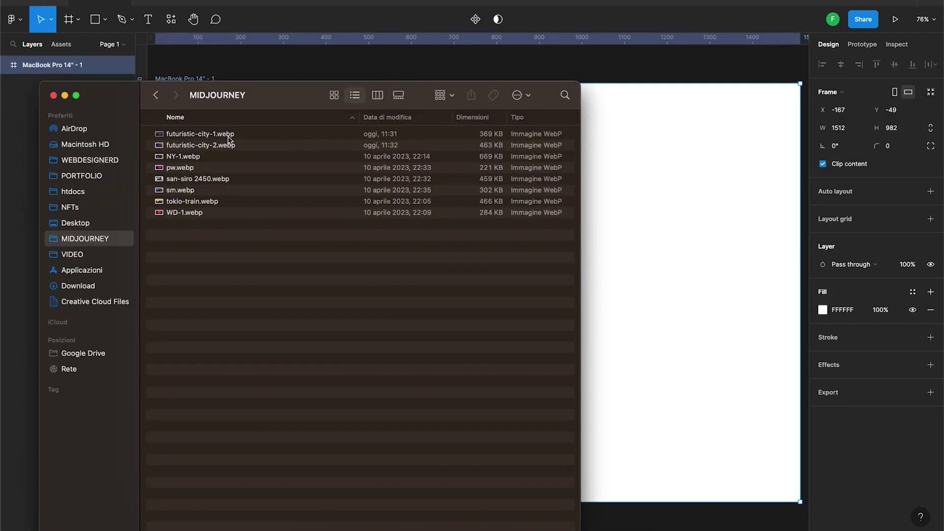
Step: Drag both futuristic-city images from Finder into the MacBook frame
{"action": "key", "text": "space"}
{"action": "key", "text": "space"}
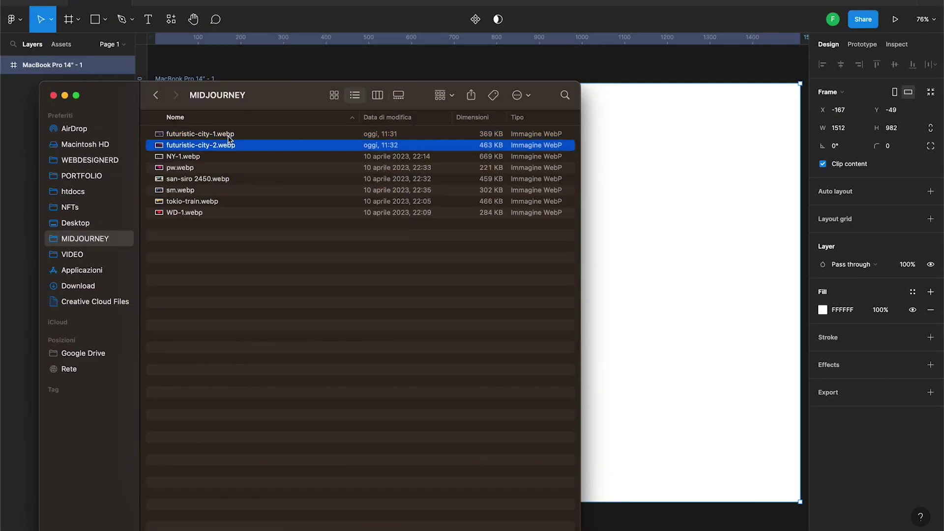
{"action": "key", "text": "space"}
{"action": "key", "text": "space"}
{"action": "left_click", "coordinate": [224, 138], "text": "shift"}
{"action": "left_click_drag", "start_coordinate": [224, 138], "coordinate": [693, 173]}
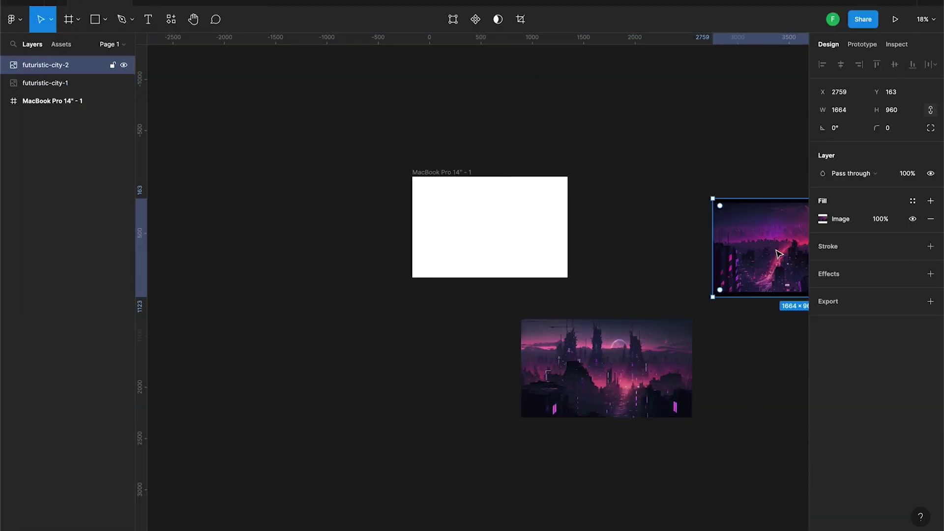
{"action": "left_click_drag", "start_coordinate": [762, 246], "coordinate": [398, 371]}
{"action": "left_click", "coordinate": [633, 369], "text": "shift"}
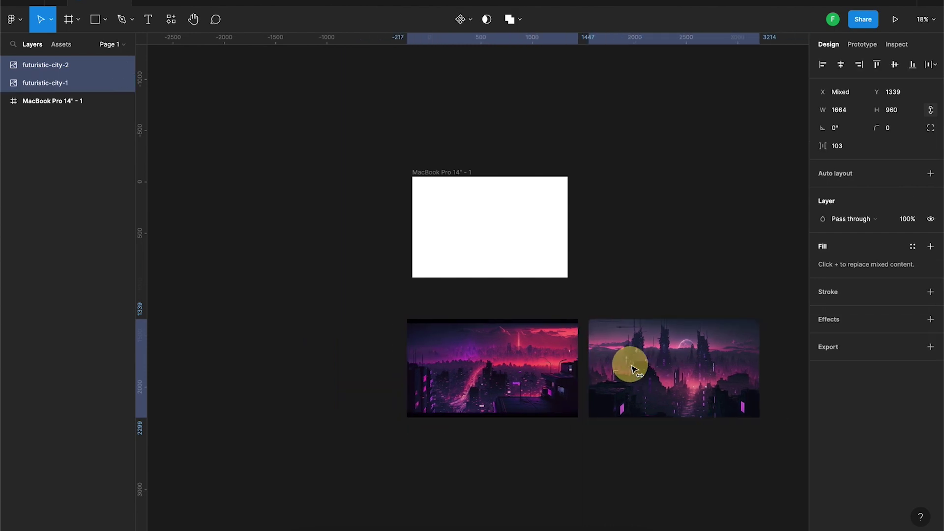
{"action": "left_click_drag", "start_coordinate": [633, 369], "coordinate": [521, 227]}
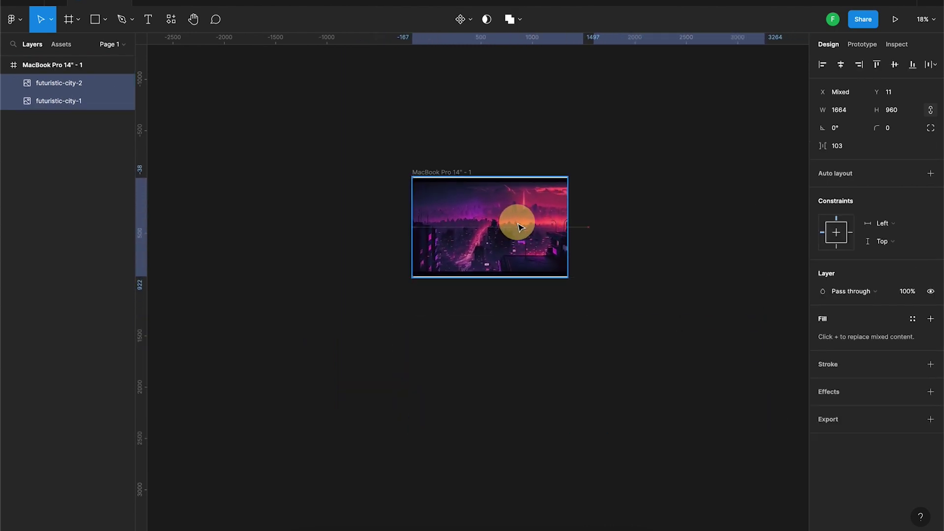
Step: Resize futuristic-city-2 to cover the whole frame
{"action": "scroll", "coordinate": [520, 227], "scroll_direction": "up", "scroll_amount": 5, "text": "ctrl"}
{"action": "left_click", "coordinate": [453, 256]}
{"action": "left_click_drag", "start_coordinate": [464, 235], "coordinate": [451, 237]}
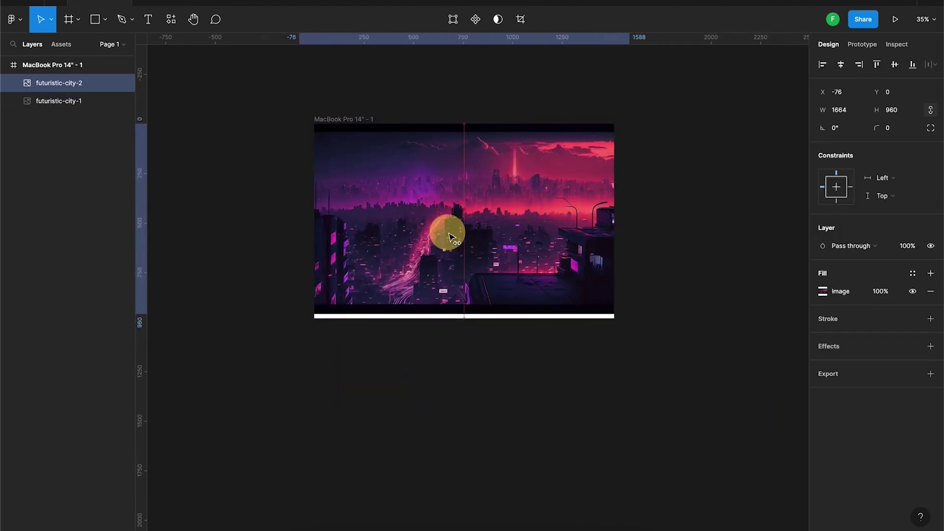
{"action": "left_click_drag", "start_coordinate": [302, 311], "coordinate": [272, 329]}
{"action": "left_click_drag", "start_coordinate": [628, 124], "coordinate": [641, 116]}
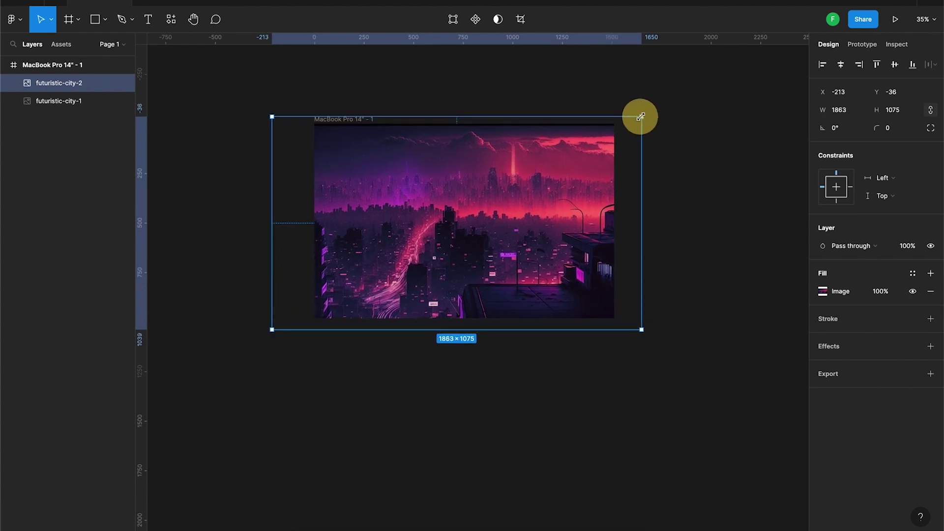
Step: Move futuristic-city-1 into the frame and size it to the 1512 frame width
{"action": "left_click_drag", "start_coordinate": [601, 273], "coordinate": [335, 408]}
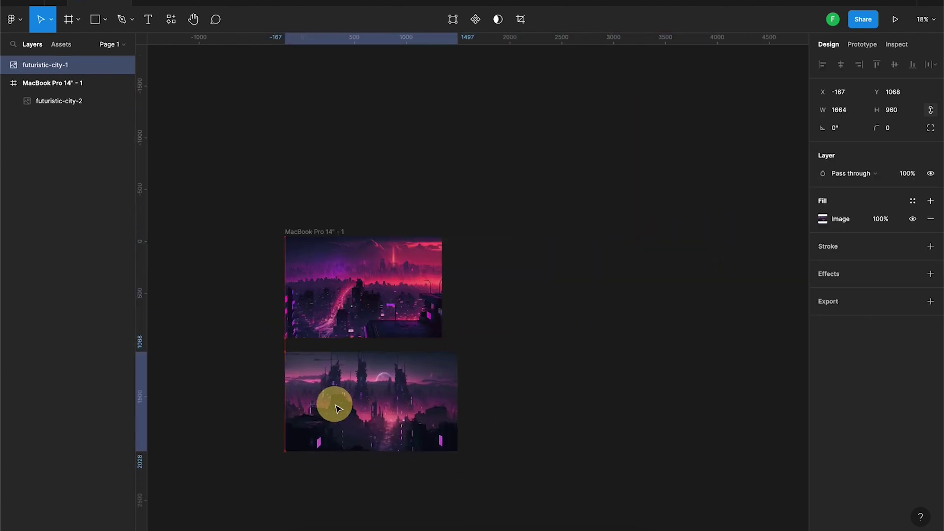
{"action": "left_click_drag", "start_coordinate": [419, 424], "coordinate": [418, 301]}
{"action": "scroll", "coordinate": [419, 310], "scroll_direction": "up", "scroll_amount": 5, "text": "ctrl"}
{"action": "scroll", "coordinate": [422, 312], "scroll_direction": "down", "scroll_amount": 3, "text": "ctrl"}
{"action": "left_click_drag", "start_coordinate": [680, 399], "coordinate": [643, 401]}
{"action": "left_click_drag", "start_coordinate": [601, 424], "coordinate": [601, 430]}
Step: Reorder layers so futuristic-city-2 sits above futuristic-city-1
{"action": "left_click", "coordinate": [52, 65]}
{"action": "left_click", "coordinate": [59, 84]}
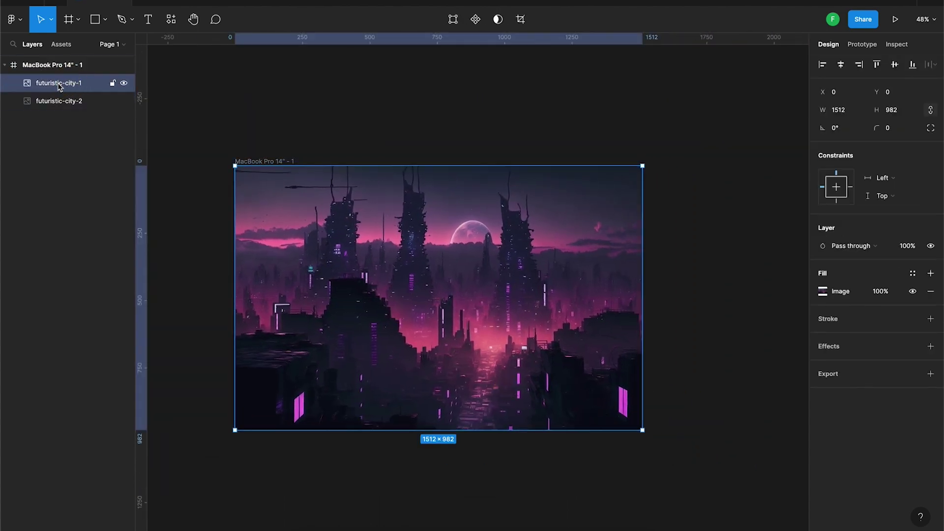
{"action": "left_click_drag", "start_coordinate": [59, 86], "coordinate": [57, 101]}
{"action": "left_click", "coordinate": [66, 89]}
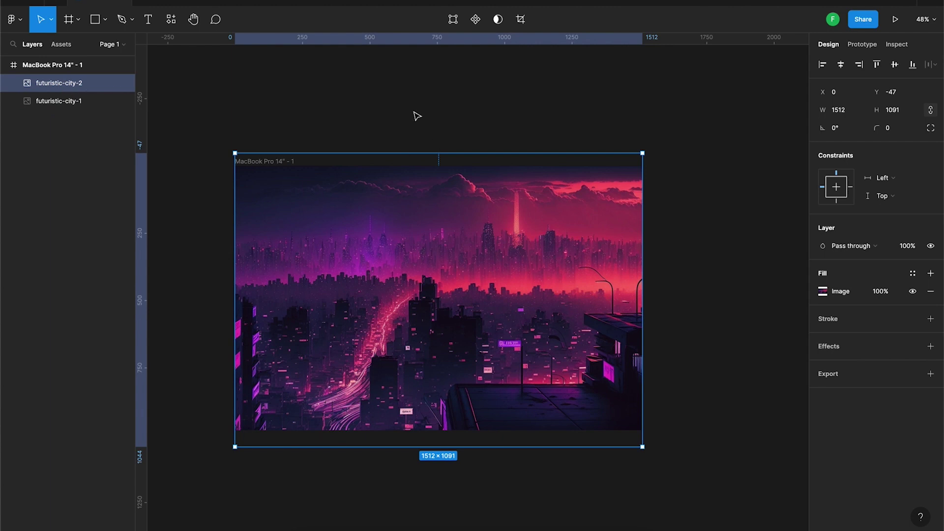
{"action": "left_click", "coordinate": [417, 116]}
Step: Set the text font to Heebo, discarding the empty trial text layer
{"action": "left_click", "coordinate": [148, 20]}
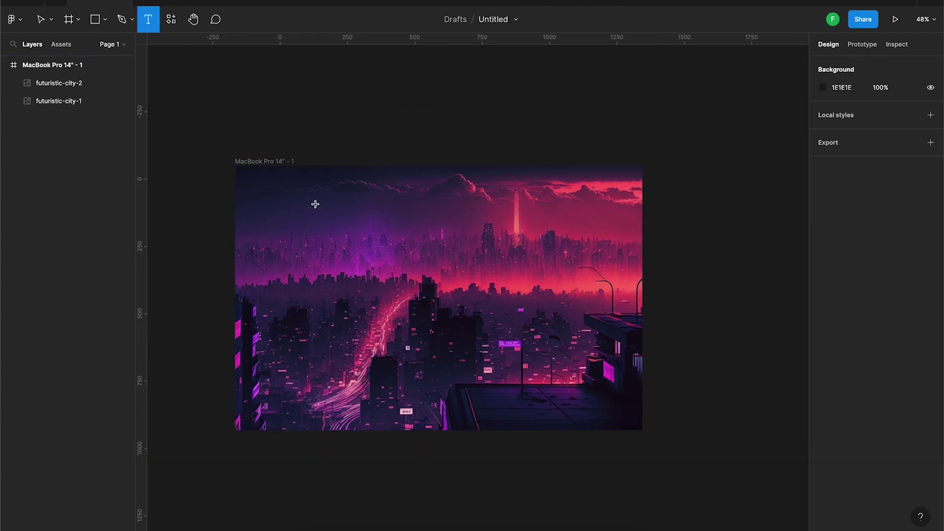
{"action": "left_click", "coordinate": [334, 285]}
{"action": "left_click", "coordinate": [831, 294]}
{"action": "type", "text": "He"}
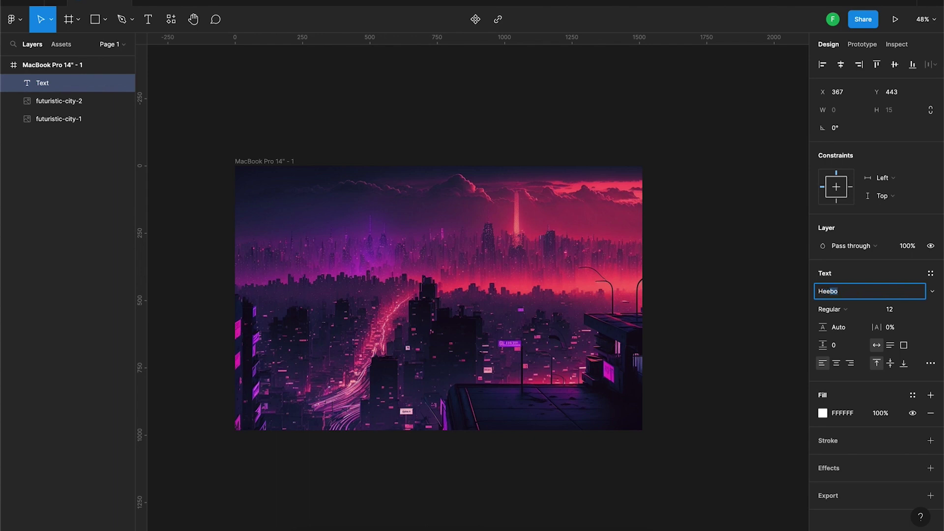
{"action": "type", "text": "92"}
{"action": "key", "text": "Return"}
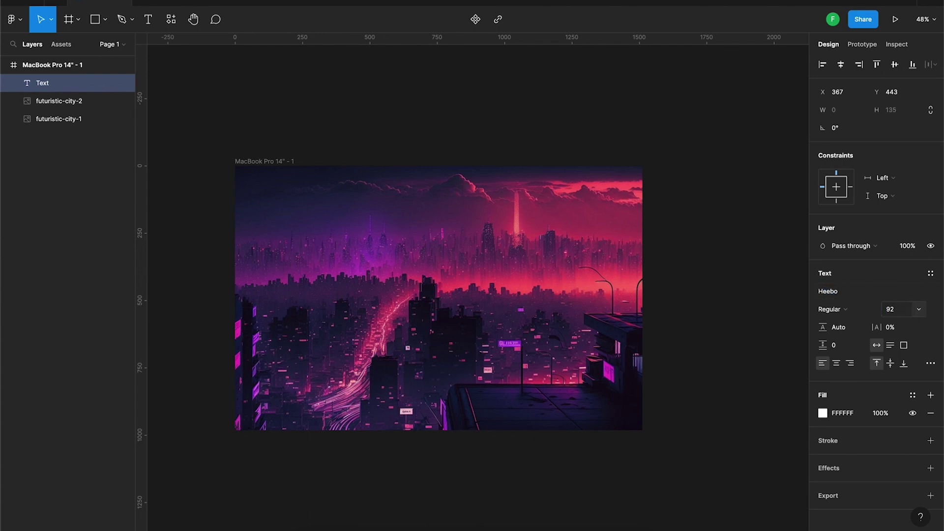
{"action": "key", "text": "Escape"}
Step: Type the heading 'Learn webdesign width Midjourney and Figma' across three lines
{"action": "left_click", "coordinate": [147, 19]}
{"action": "left_click", "coordinate": [293, 288]}
{"action": "type", "text": "Learn we"}
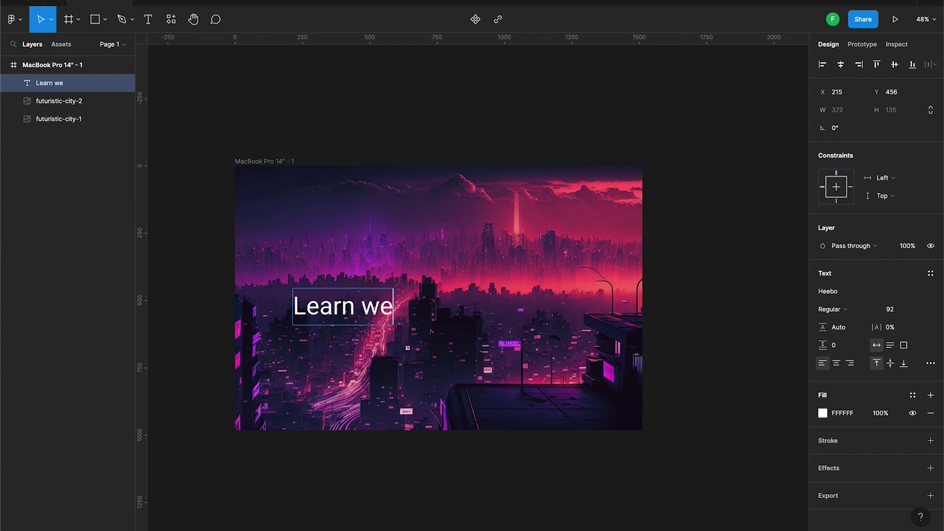
{"action": "type", "text": "bdesign"}
{"action": "key", "text": "Return"}
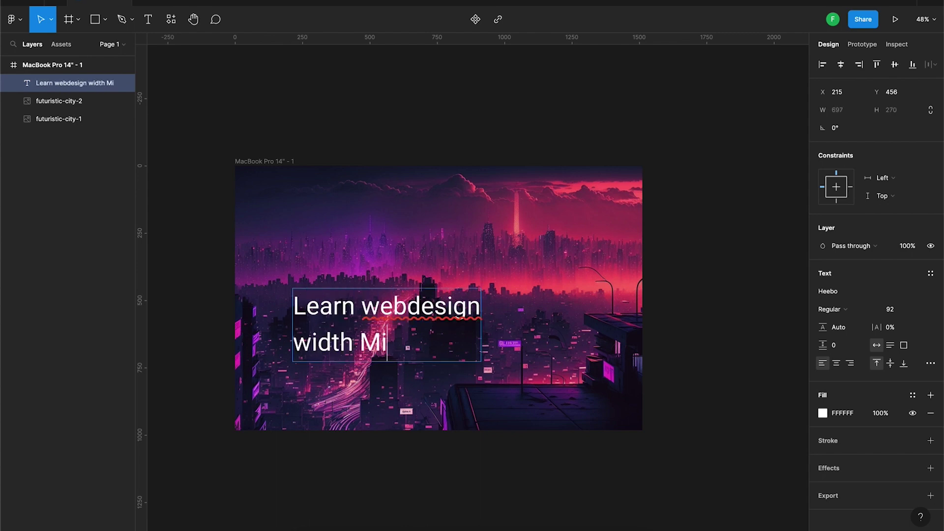
{"action": "key", "text": "Return"}
{"action": "type", "text": "and Figm"}
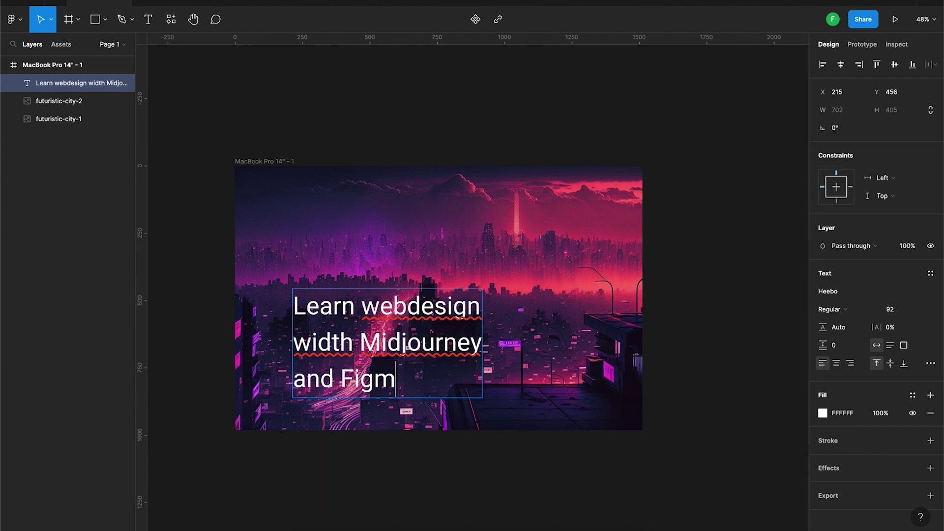
{"action": "type", "text": "a"}
Step: Make the heading Heebo Black, move it up-left, and tighten its line height
{"action": "key", "text": "ctrl+a"}
{"action": "left_click", "coordinate": [854, 309]}
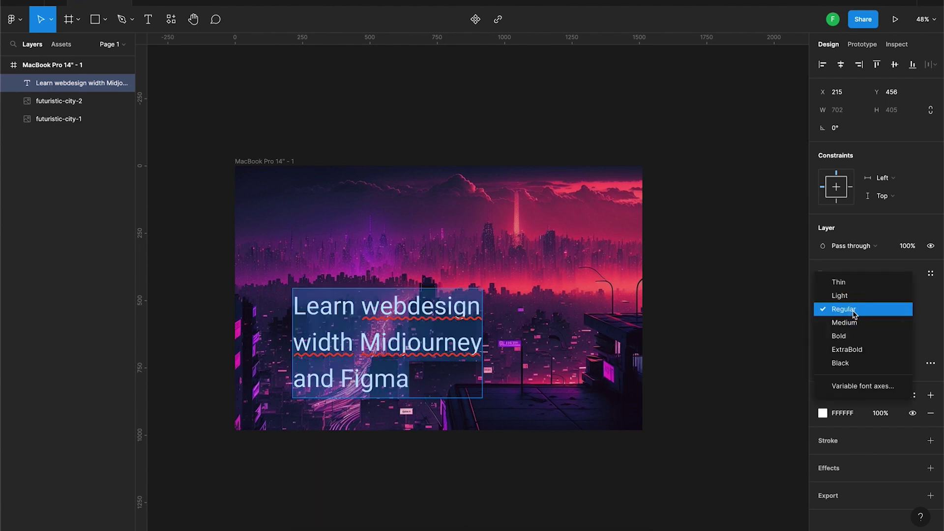
{"action": "left_click", "coordinate": [842, 362]}
{"action": "key", "text": "Escape"}
{"action": "left_click_drag", "start_coordinate": [397, 315], "coordinate": [368, 269]}
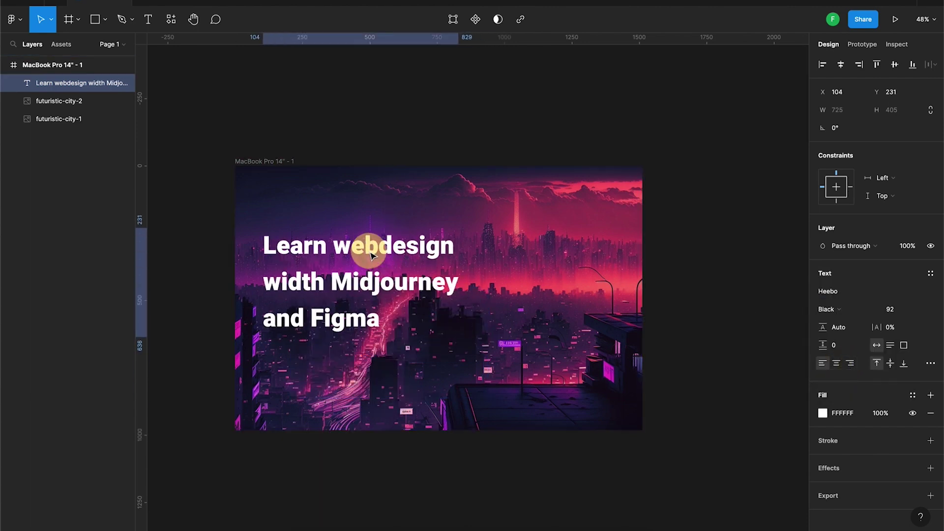
{"action": "left_click", "coordinate": [839, 329]}
{"action": "type", "text": "100%"}
{"action": "key", "text": "Return"}
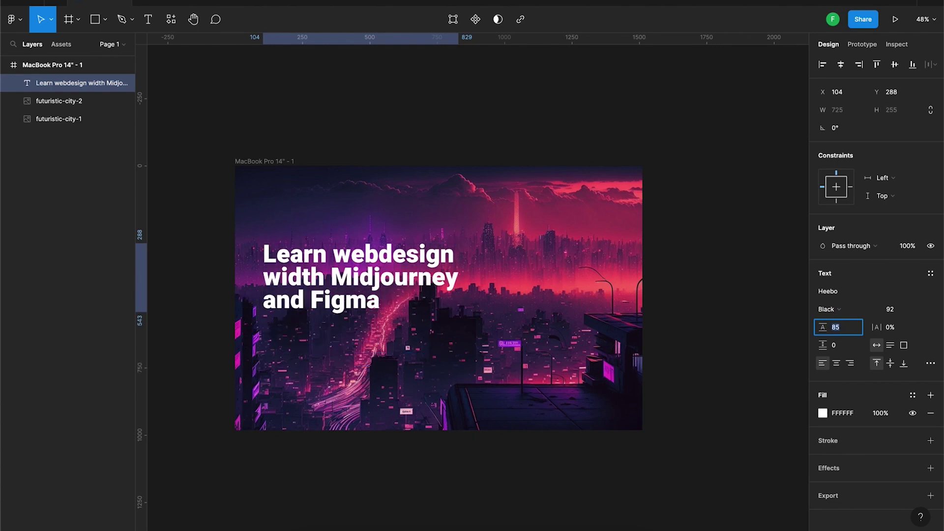
{"action": "type", "text": "80"}
{"action": "left_click", "coordinate": [392, 148]}
Step: Duplicate the heading and place the copy just below it
{"action": "left_click_drag", "start_coordinate": [374, 287], "coordinate": [375, 308]}
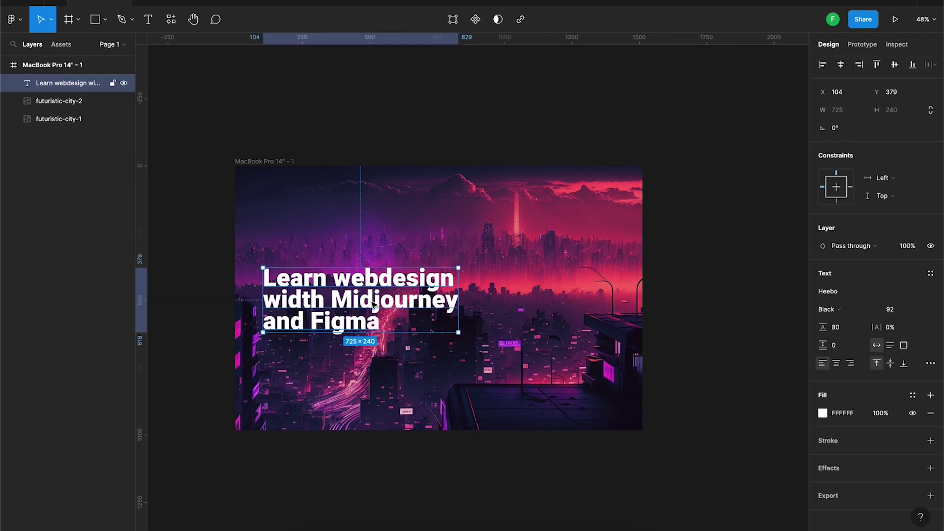
{"action": "right_click", "coordinate": [373, 308]}
{"action": "left_click", "coordinate": [386, 217]}
{"action": "right_click", "coordinate": [371, 380]}
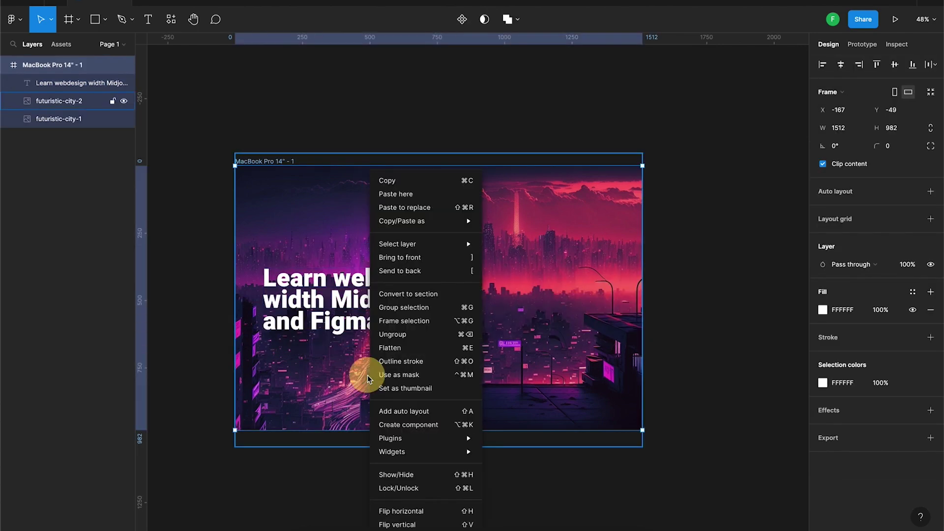
{"action": "left_click", "coordinate": [418, 193]}
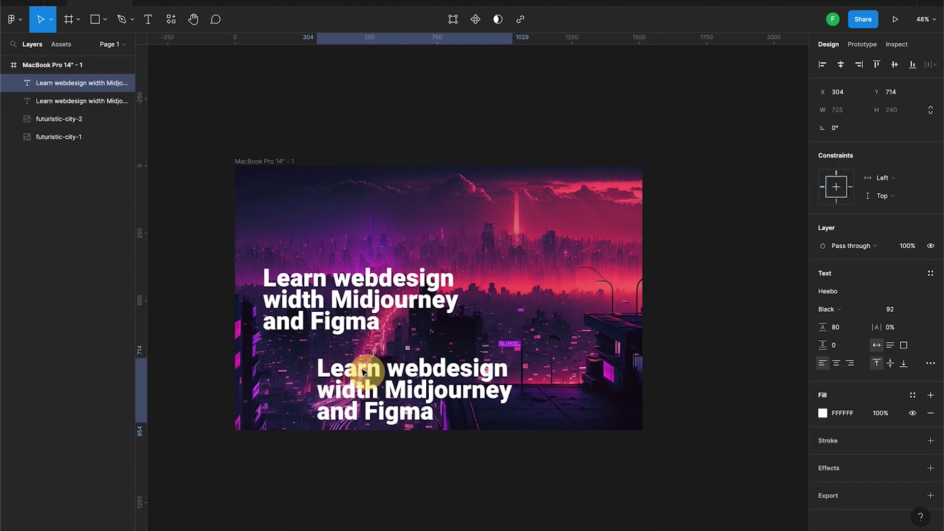
{"action": "left_click_drag", "start_coordinate": [426, 393], "coordinate": [322, 355]}
Step: Set the copy to Medium weight, size 28, and widen its box to match
{"action": "left_click", "coordinate": [828, 309]}
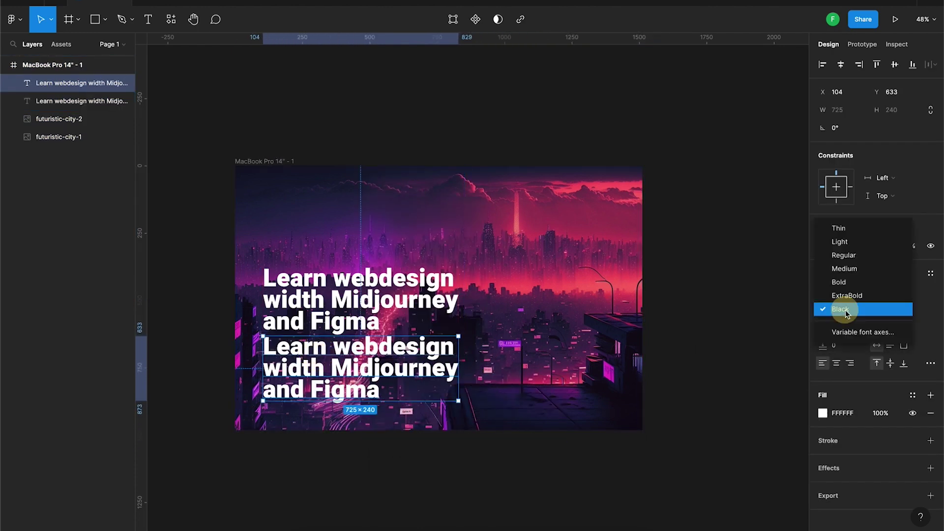
{"action": "left_click", "coordinate": [842, 267]}
{"action": "left_click", "coordinate": [900, 310]}
{"action": "type", "text": "28"}
{"action": "key", "text": "Return"}
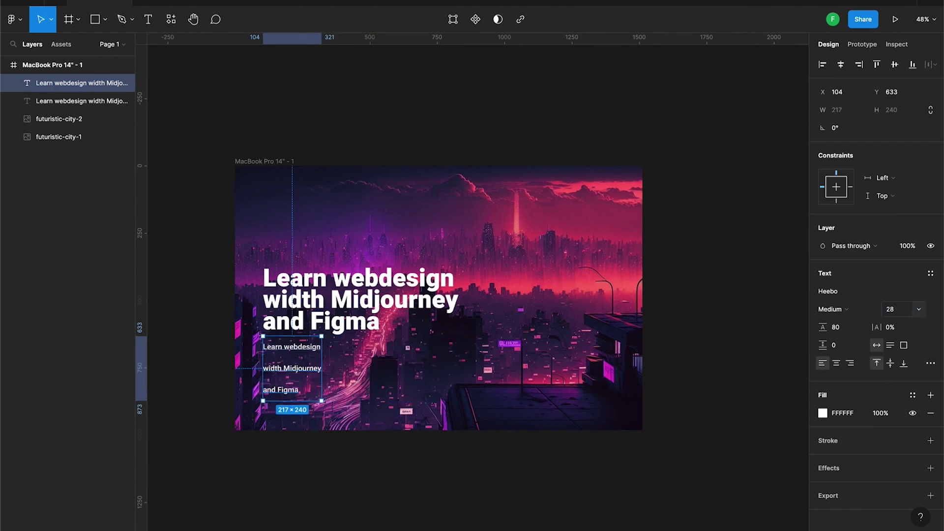
{"action": "left_click_drag", "start_coordinate": [324, 366], "coordinate": [460, 366]}
Step: Retype it as 'Learn how to use artifical intelligence to create amazing designs' with Auto line height
{"action": "scroll", "coordinate": [316, 373], "scroll_direction": "up", "scroll_amount": 5}
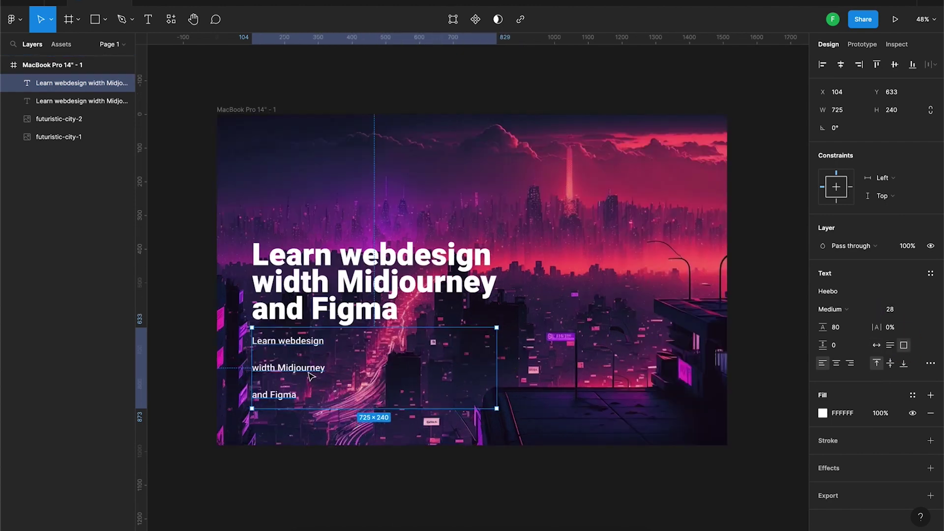
{"action": "double_click", "coordinate": [316, 372]}
{"action": "key", "text": "ctrl+a"}
{"action": "type", "text": "Lear"}
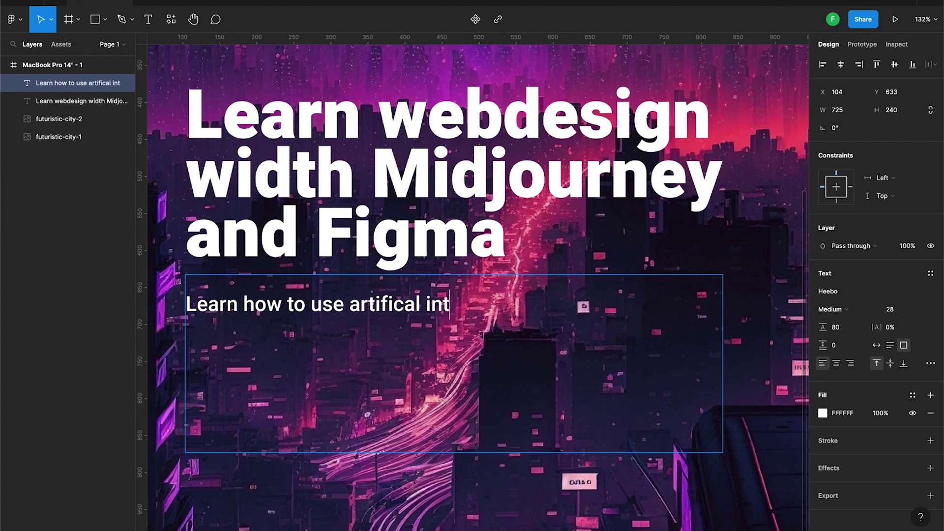
{"action": "type", "text": "elligne "}
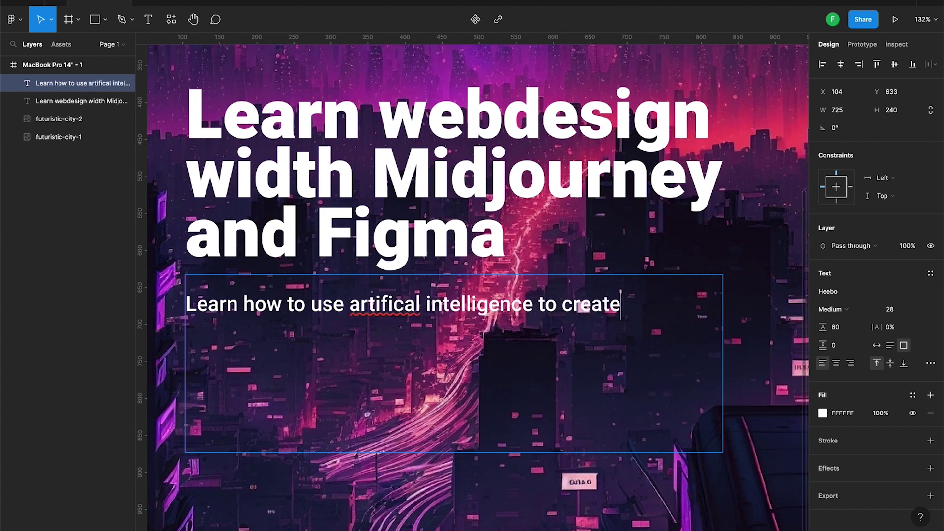
{"action": "type", "text": " design"}
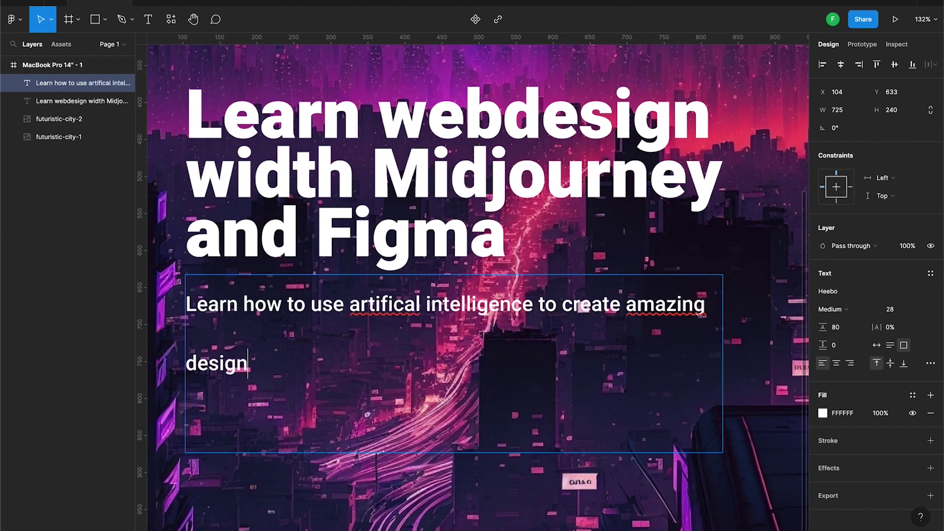
{"action": "type", "text": "s"}
{"action": "left_click", "coordinate": [836, 327]}
{"action": "type", "text": "a"}
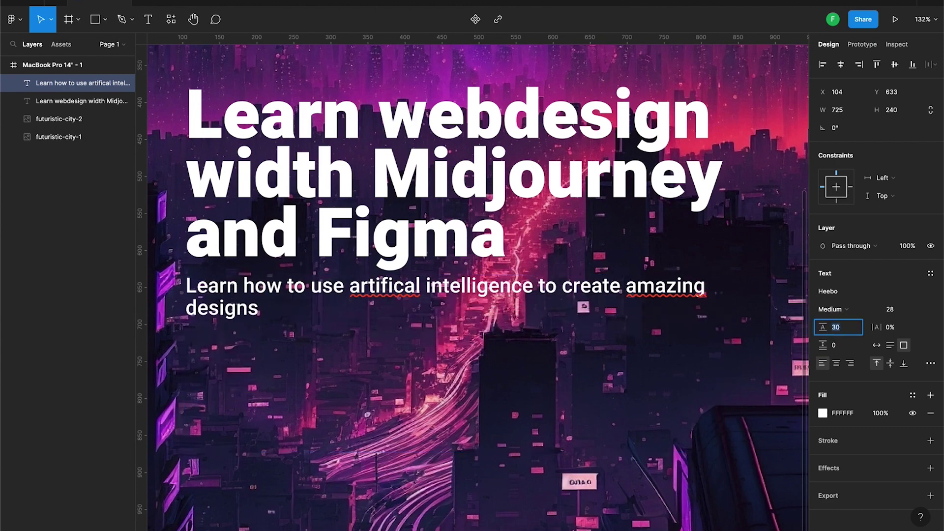
{"action": "key", "text": "Return"}
{"action": "key", "text": "Escape"}
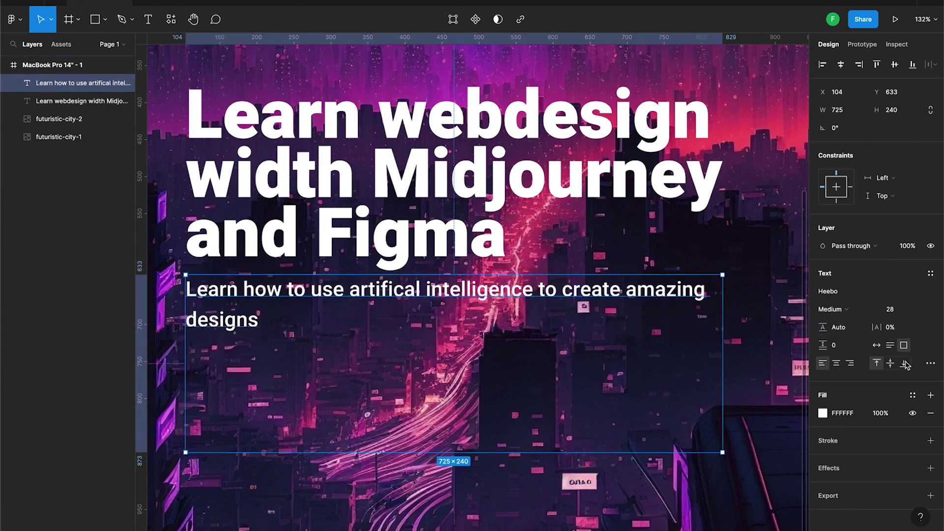
Step: Add a thin black stroke outline to the heading
{"action": "double_click", "coordinate": [578, 453]}
{"action": "scroll", "coordinate": [578, 346], "scroll_direction": "down", "scroll_amount": 5}
{"action": "key", "text": "Tab"}
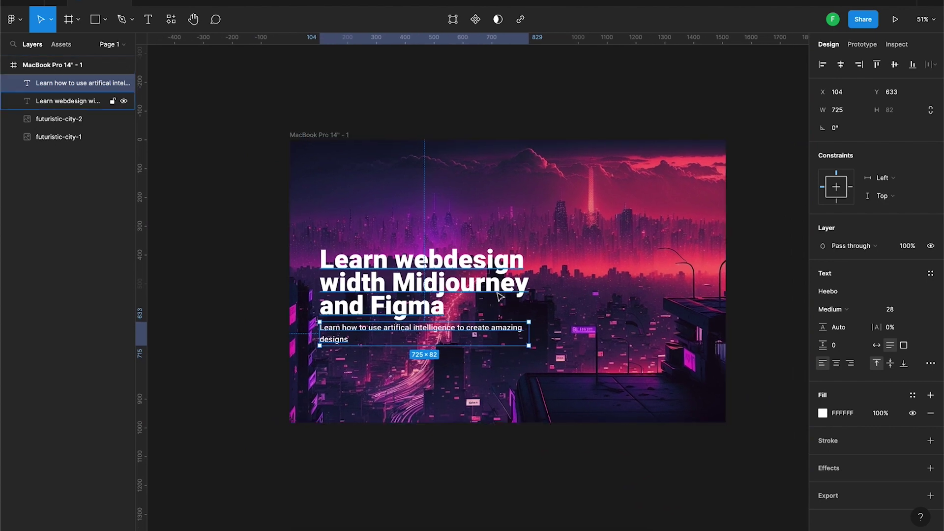
{"action": "left_click", "coordinate": [931, 441]}
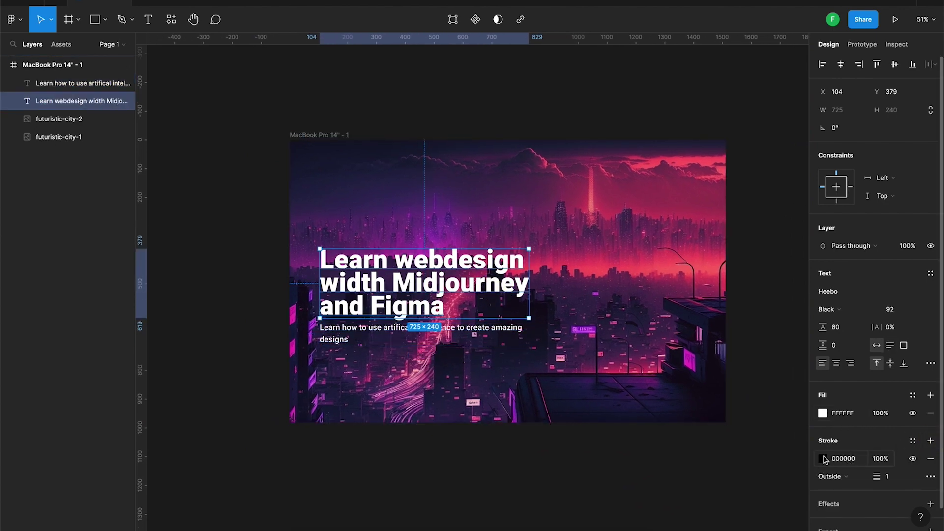
{"action": "scroll", "coordinate": [467, 305], "scroll_direction": "up", "scroll_amount": 3}
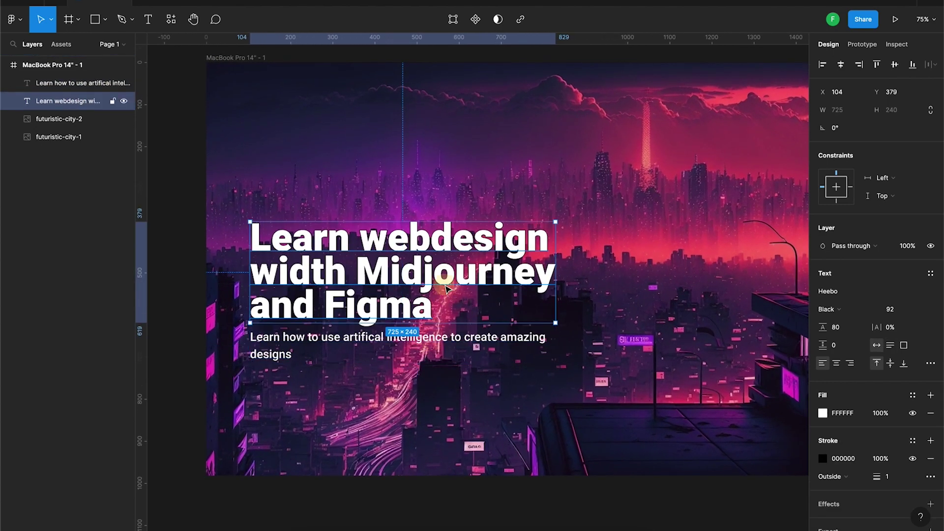
Step: Colour the word 'Midjourney' pink AD375A, sampled from the city sky
{"action": "double_click", "coordinate": [446, 288]}
{"action": "left_click", "coordinate": [418, 273]}
{"action": "double_click", "coordinate": [418, 271]}
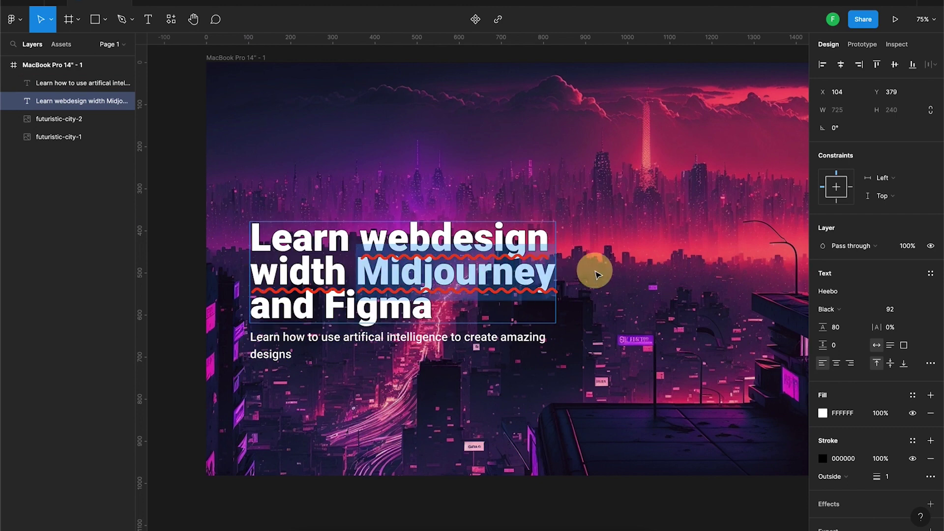
{"action": "left_click", "coordinate": [822, 413]}
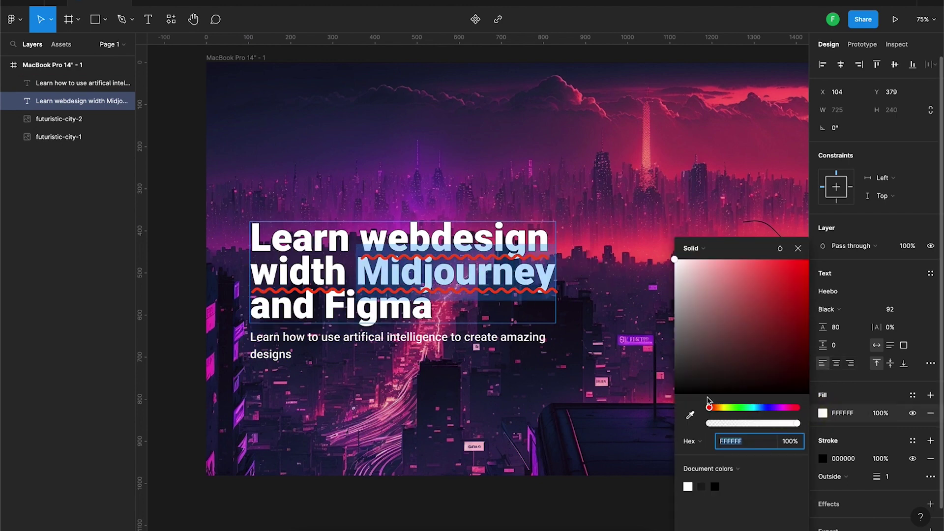
{"action": "left_click", "coordinate": [691, 414]}
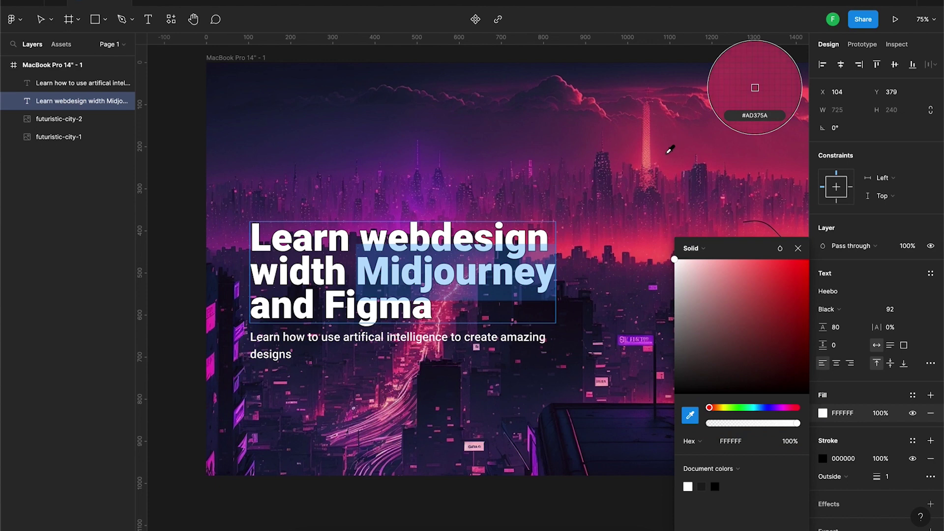
{"action": "left_click", "coordinate": [667, 152]}
{"action": "left_click", "coordinate": [387, 318]}
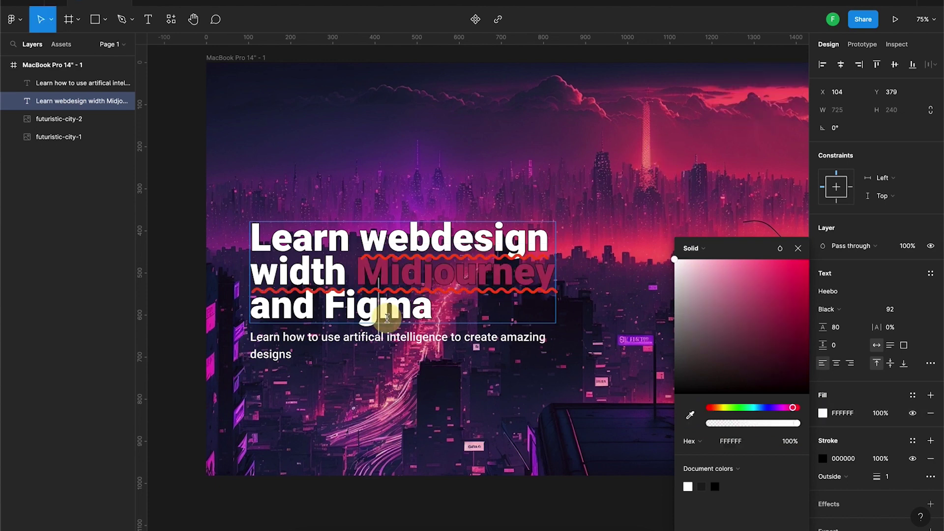
Step: Apply the same pink AD375A to the word 'Figma'
{"action": "left_click", "coordinate": [359, 304]}
{"action": "left_click_drag", "start_coordinate": [330, 306], "coordinate": [467, 307]}
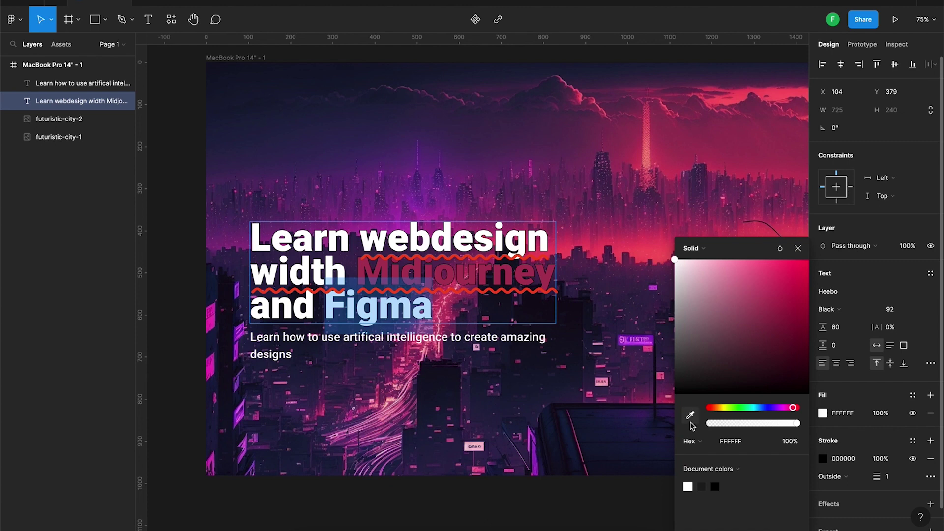
{"action": "left_click", "coordinate": [824, 414]}
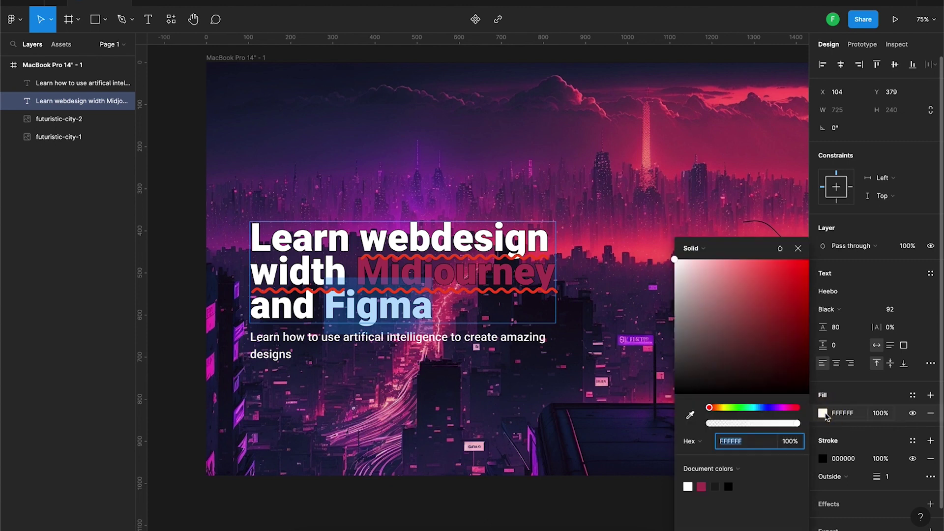
{"action": "left_click", "coordinate": [702, 486]}
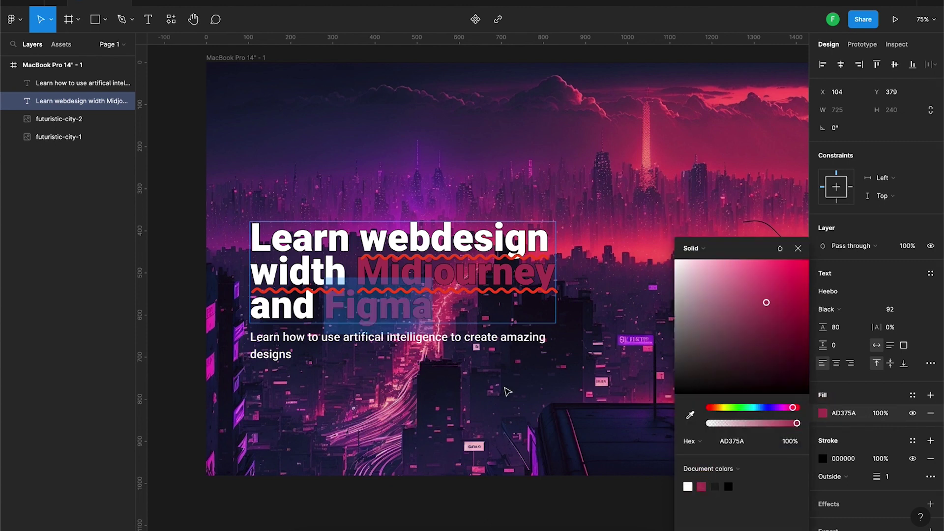
{"action": "left_click", "coordinate": [504, 387]}
Step: Draw Rectangle 1 over the whole frame, beneath the two text layers
{"action": "key", "text": "shift+1"}
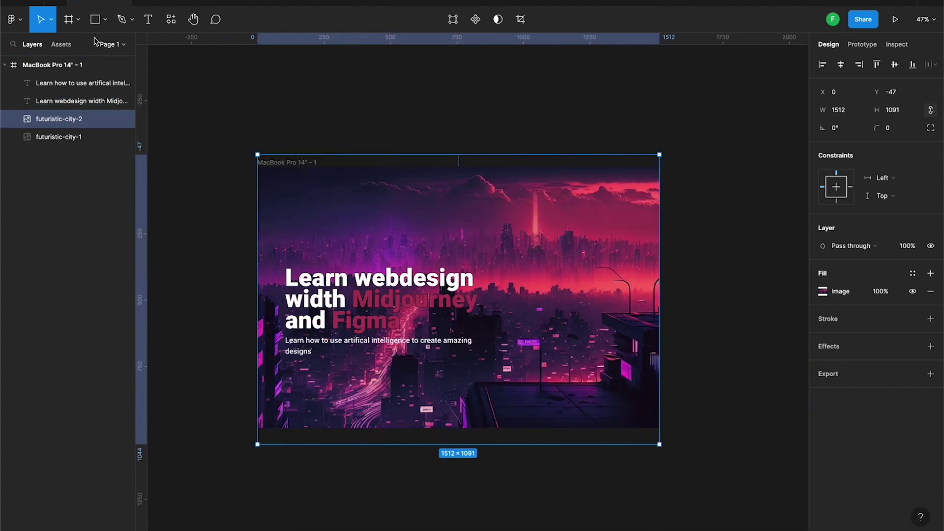
{"action": "left_click", "coordinate": [95, 19]}
{"action": "mouse_move", "coordinate": [266, 185]}
{"action": "left_mouse_down"}
{"action": "mouse_move", "coordinate": [658, 400]}
{"action": "mouse_move", "coordinate": [659, 429]}
{"action": "left_mouse_up"}
{"action": "left_click_drag", "start_coordinate": [266, 185], "coordinate": [258, 167]}
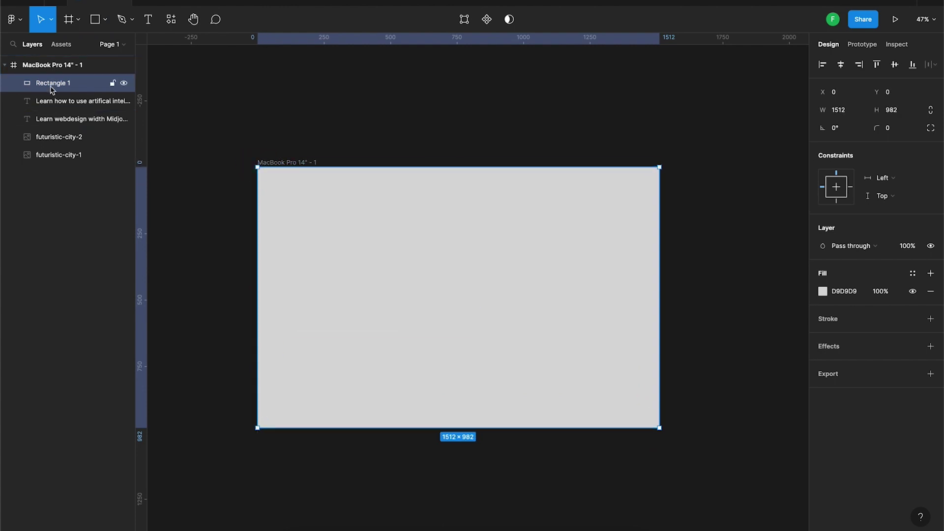
{"action": "left_click_drag", "start_coordinate": [52, 84], "coordinate": [59, 123]}
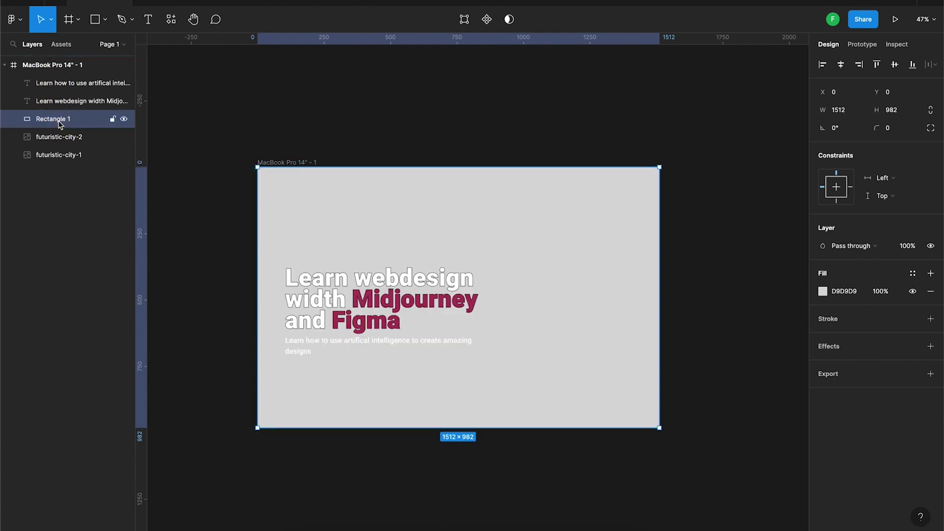
Step: Fill Rectangle 1 with dark purple 110E1F sampled from the city image
{"action": "left_click", "coordinate": [823, 292]}
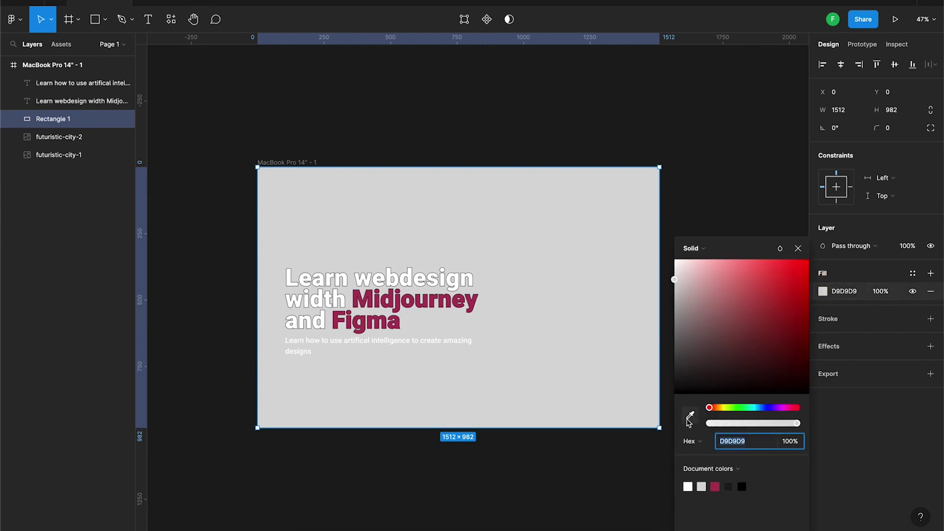
{"action": "left_click", "coordinate": [689, 419]}
{"action": "left_click", "coordinate": [123, 121]}
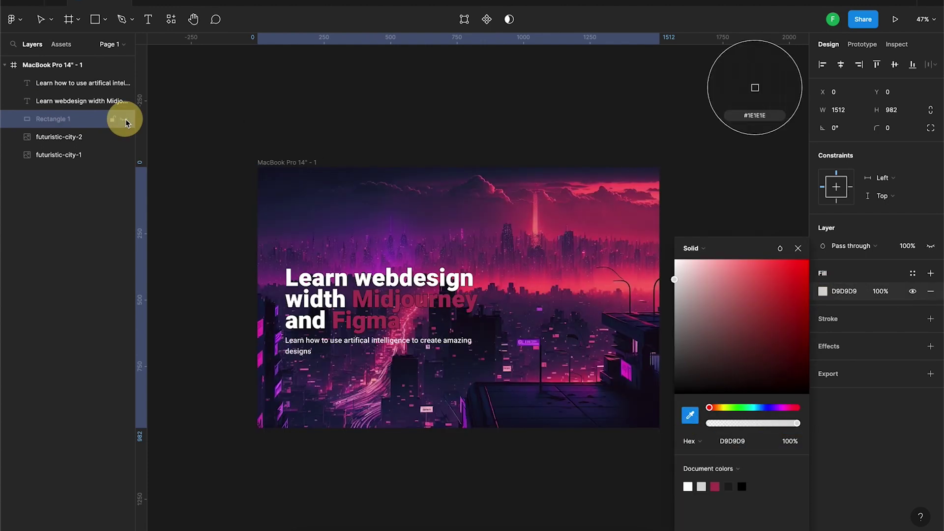
{"action": "left_click", "coordinate": [487, 325]}
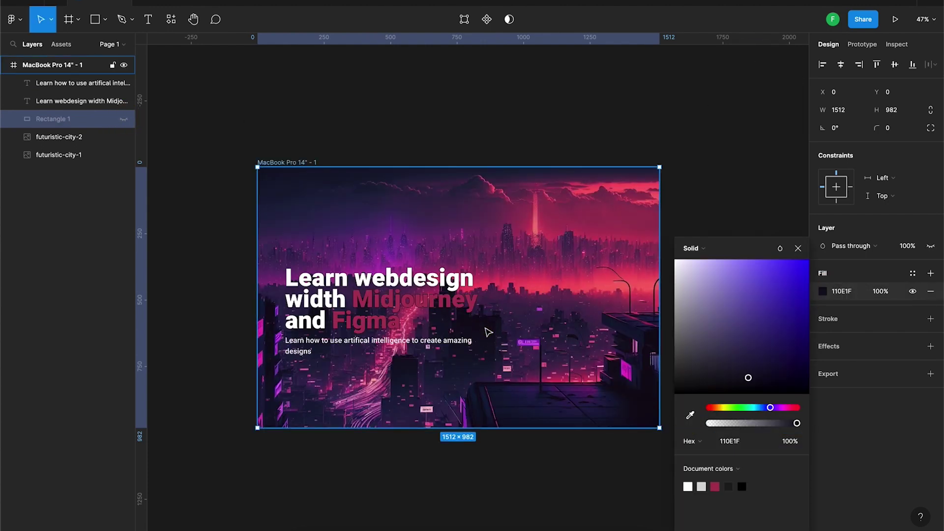
{"action": "left_click", "coordinate": [124, 119]}
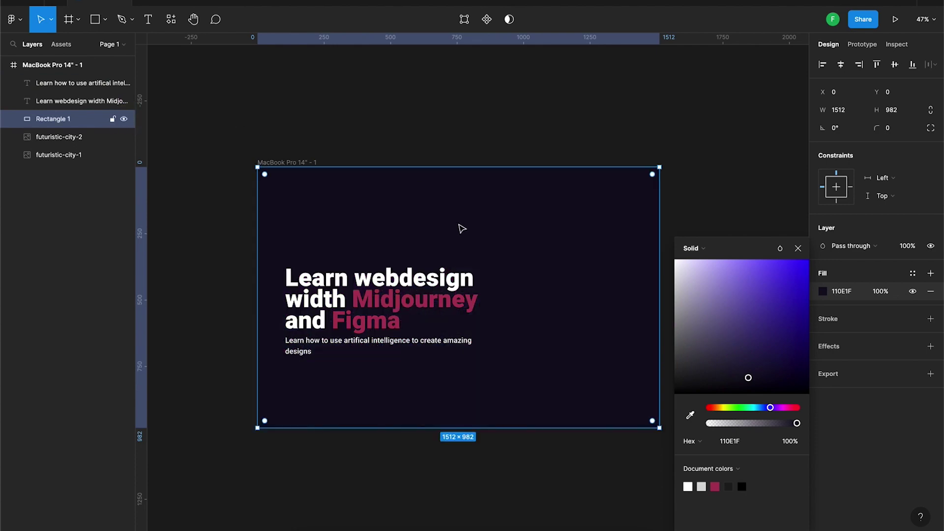
Step: Make the overlay a horizontal linear gradient spanning the frame left to right
{"action": "left_click", "coordinate": [705, 251]}
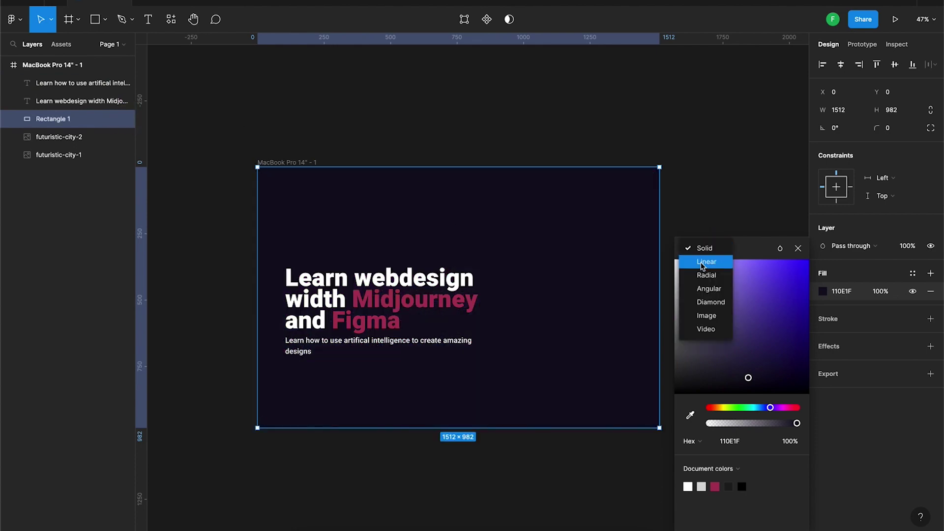
{"action": "left_click", "coordinate": [702, 266]}
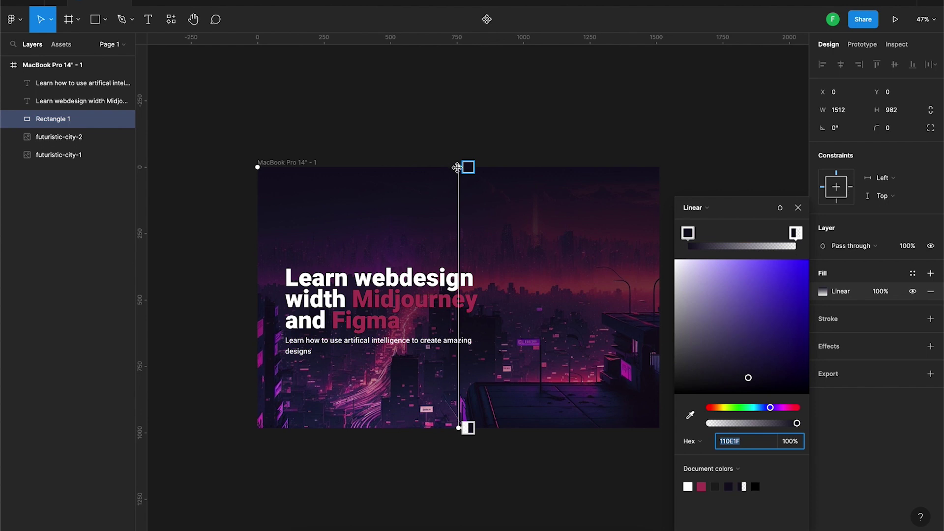
{"action": "left_click_drag", "start_coordinate": [456, 168], "coordinate": [257, 302]}
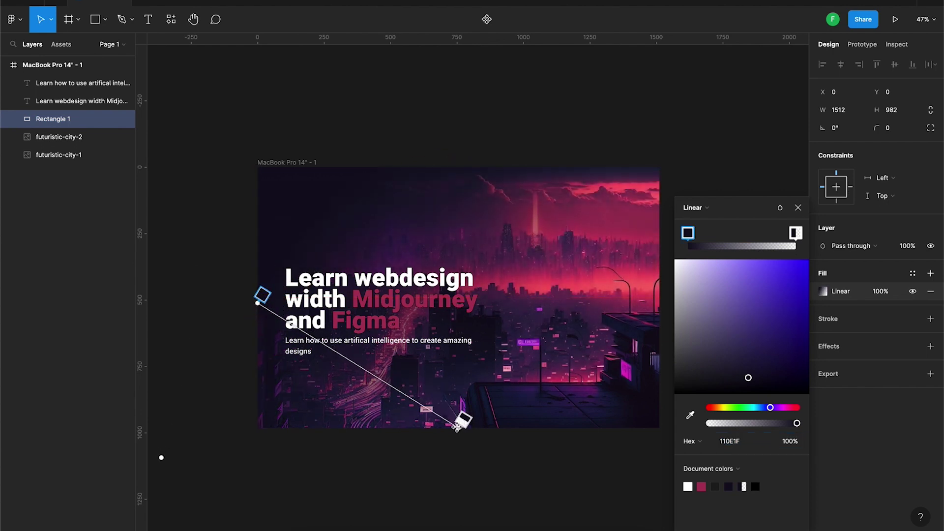
{"action": "left_click_drag", "start_coordinate": [457, 427], "coordinate": [659, 302]}
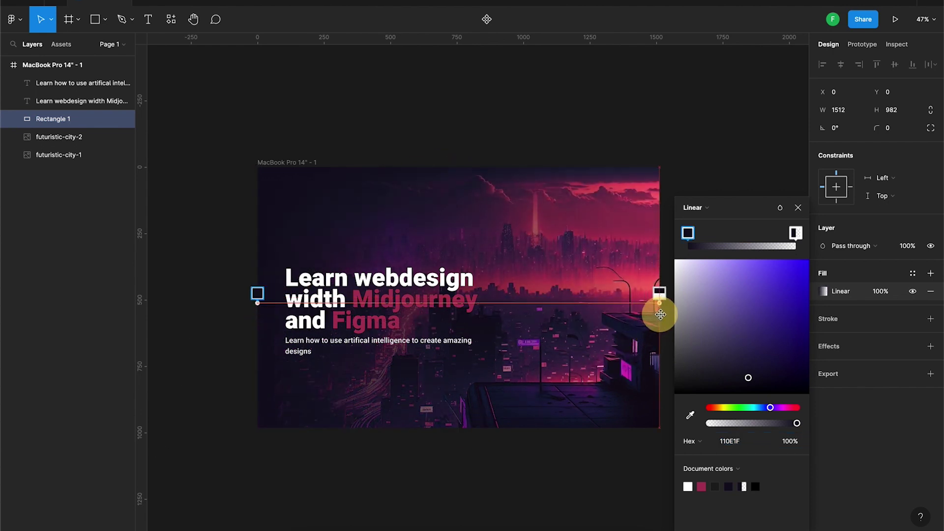
Step: Set the overlay to Soft light blend, add a gradient stop, and use 60% fill opacity
{"action": "left_click", "coordinate": [864, 246]}
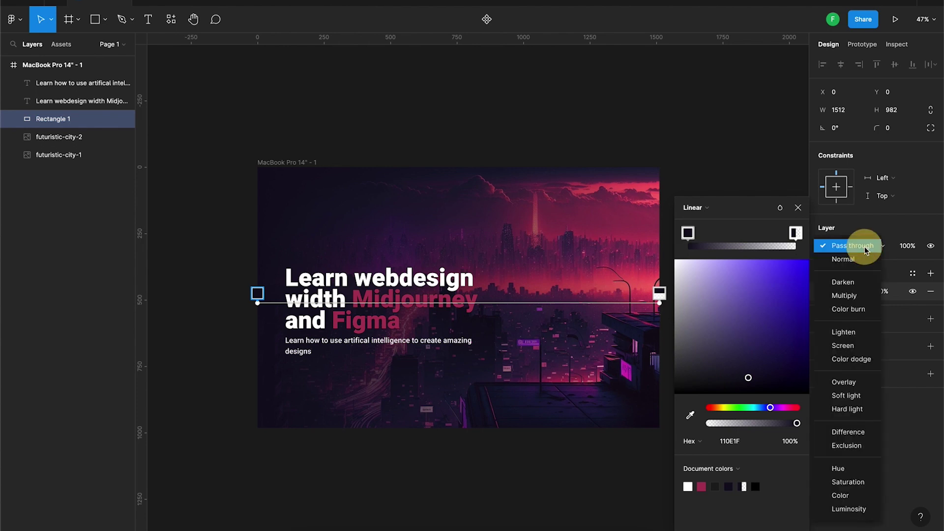
{"action": "left_click", "coordinate": [841, 396]}
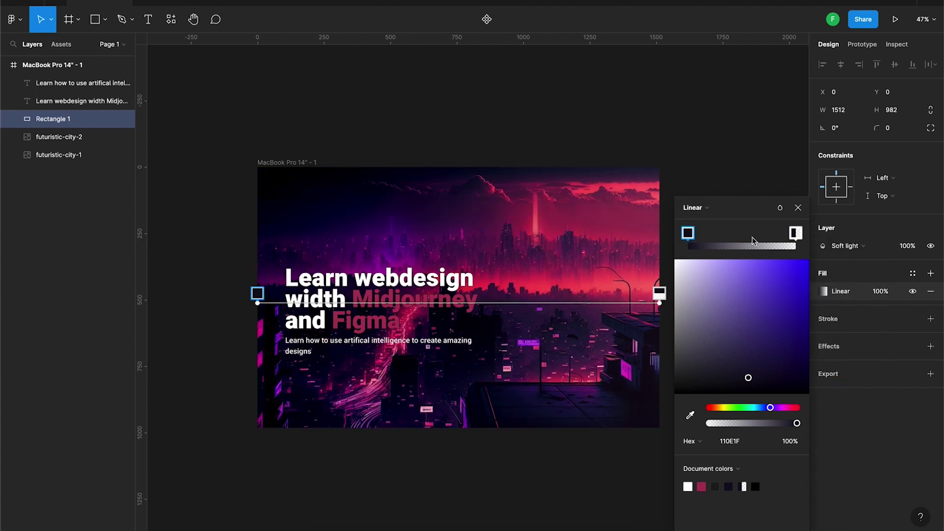
{"action": "left_click_drag", "start_coordinate": [762, 246], "coordinate": [785, 239]}
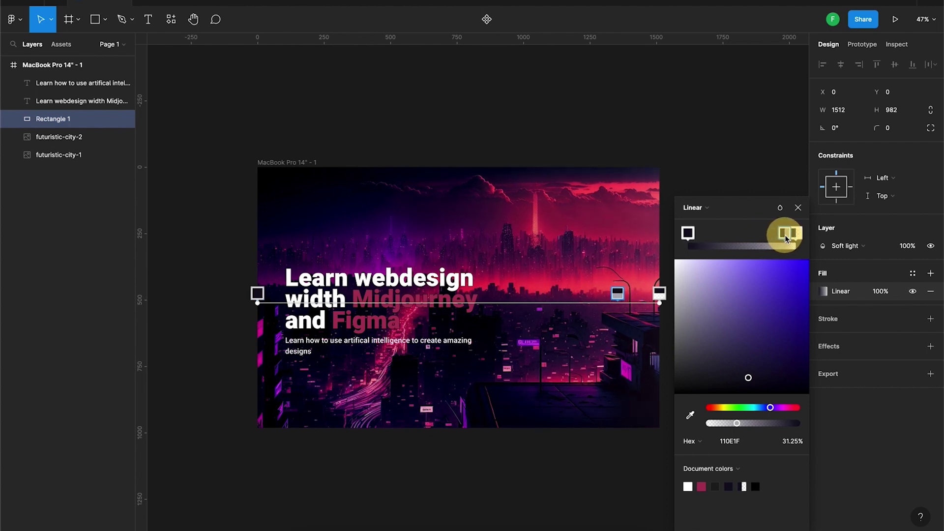
{"action": "left_click", "coordinate": [880, 291]}
{"action": "type", "text": "60"}
{"action": "key", "text": "Return"}
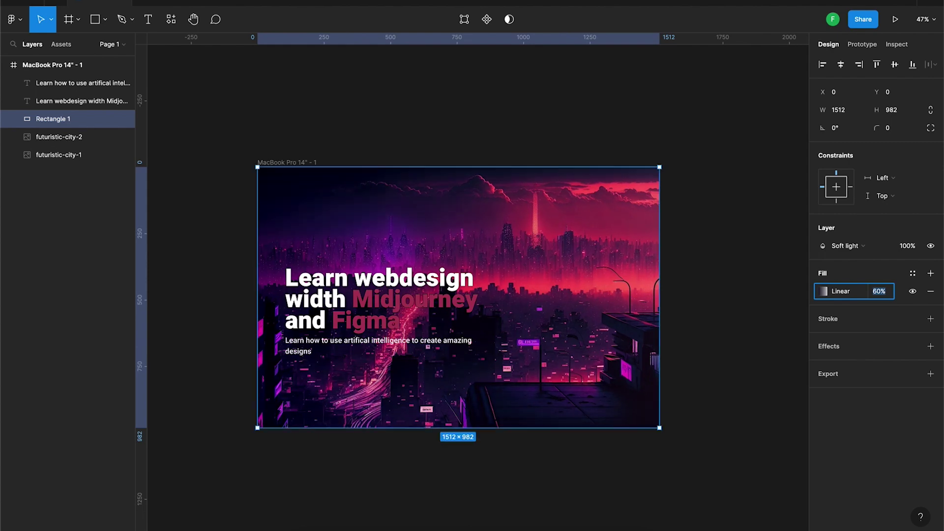
Step: Set the headline word Midjourney's HSL lightness to 55, giving pink C85174
{"action": "left_click_drag", "start_coordinate": [344, 302], "coordinate": [539, 312]}
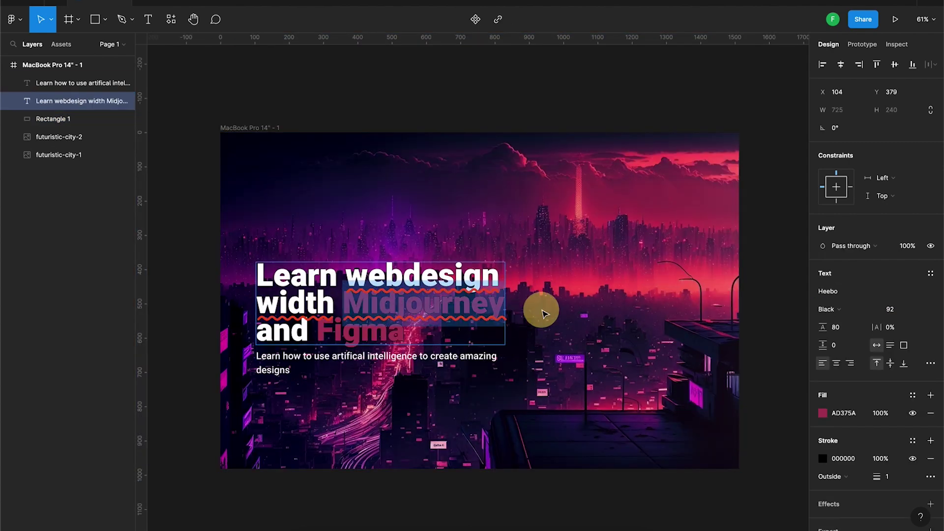
{"action": "left_click", "coordinate": [823, 414]}
{"action": "left_click", "coordinate": [698, 442]}
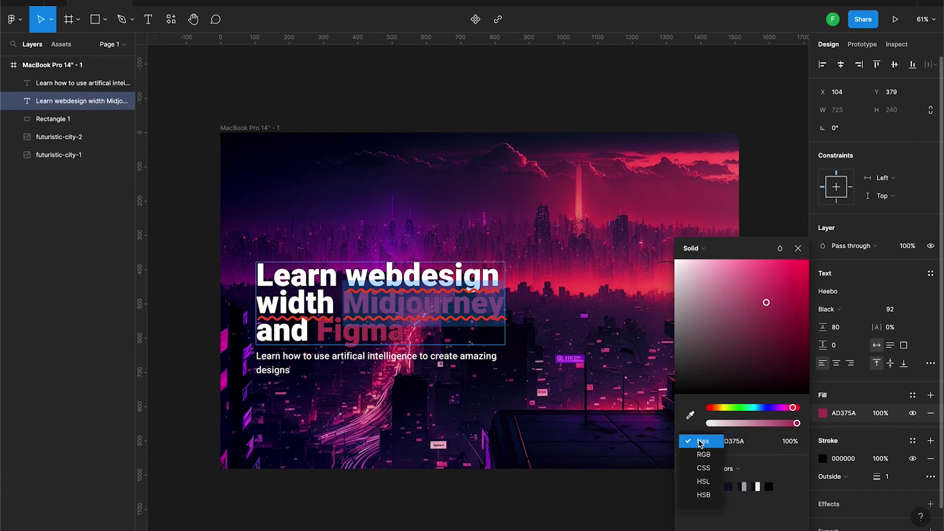
{"action": "left_click", "coordinate": [699, 479]}
{"action": "key", "text": "Tab"}
{"action": "key", "text": "Tab"}
{"action": "type", "text": "35"}
{"action": "key", "text": "Return"}
{"action": "key", "text": "shift+Down"}
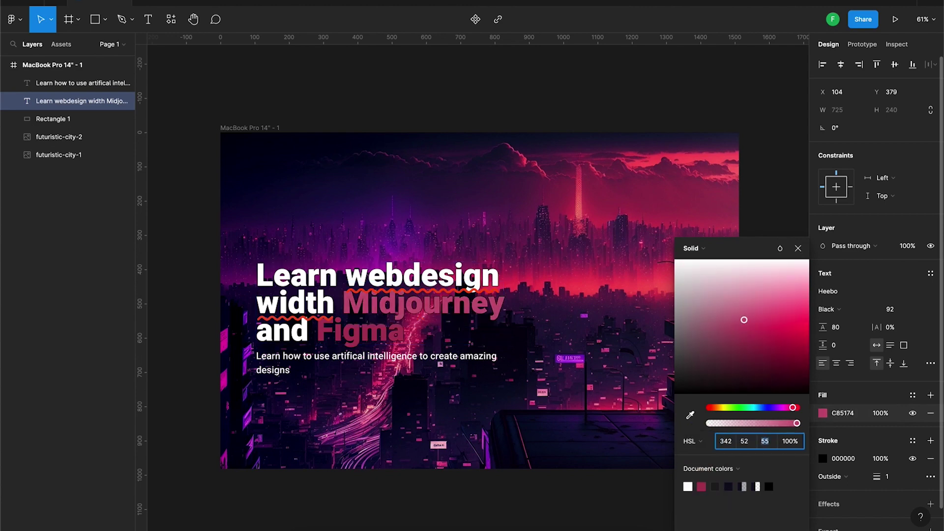
{"action": "key", "text": "shift+Down"}
Step: Raise the word Figma's lightness to 55 to match Midjourney
{"action": "double_click", "coordinate": [348, 333]}
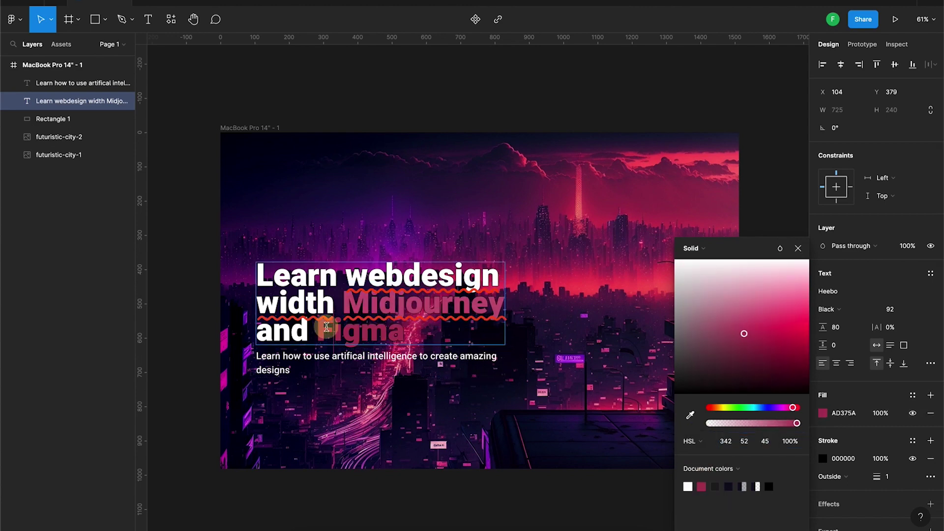
{"action": "left_click", "coordinate": [765, 441]}
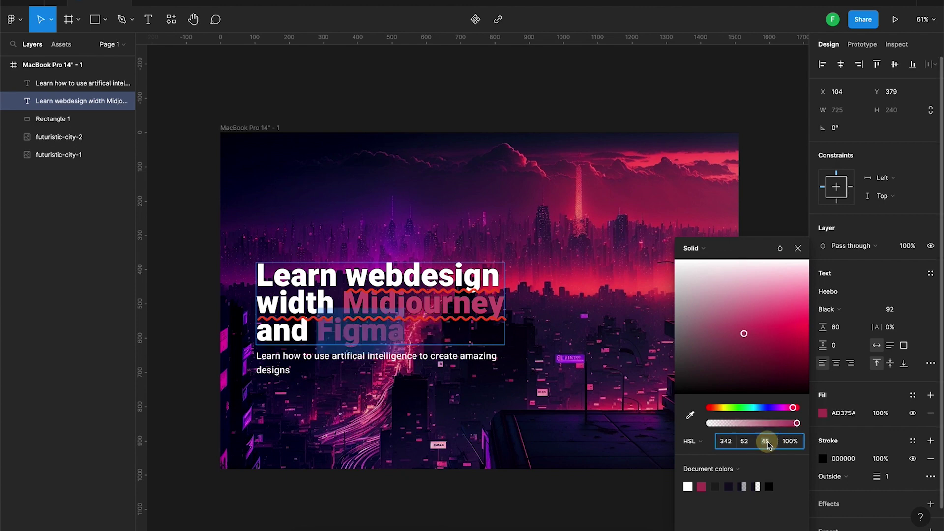
{"action": "key", "text": "shift+Up"}
{"action": "left_click", "coordinate": [680, 88]}
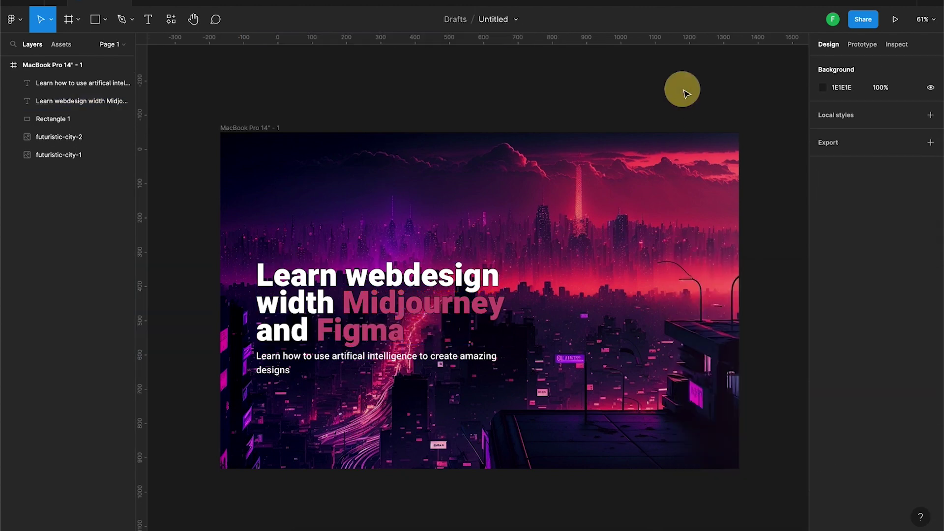
Step: Add drop shadows to the headline, at 55% opacity, and to the subtitle
{"action": "scroll", "coordinate": [539, 219], "scroll_direction": "down", "scroll_amount": 1}
{"action": "left_click", "coordinate": [454, 285]}
{"action": "scroll", "coordinate": [845, 407], "scroll_direction": "down", "scroll_amount": 3}
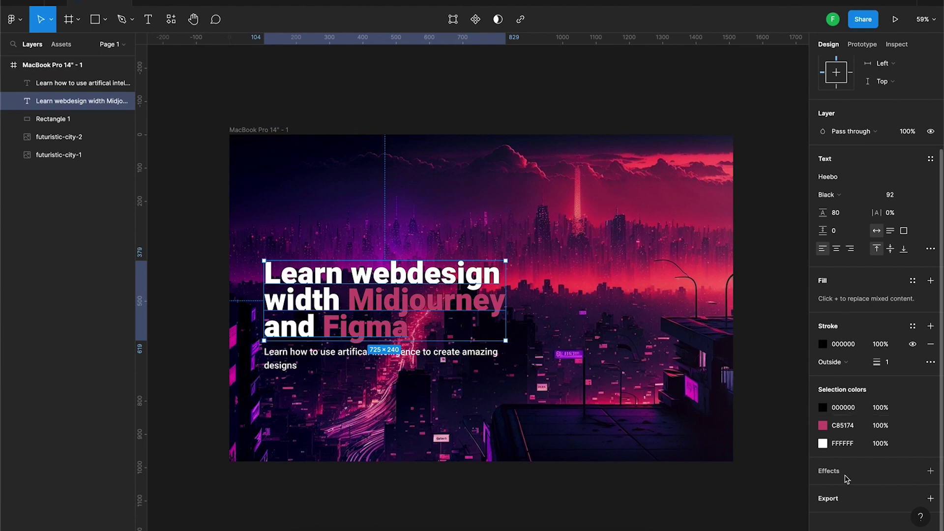
{"action": "left_click", "coordinate": [930, 471]}
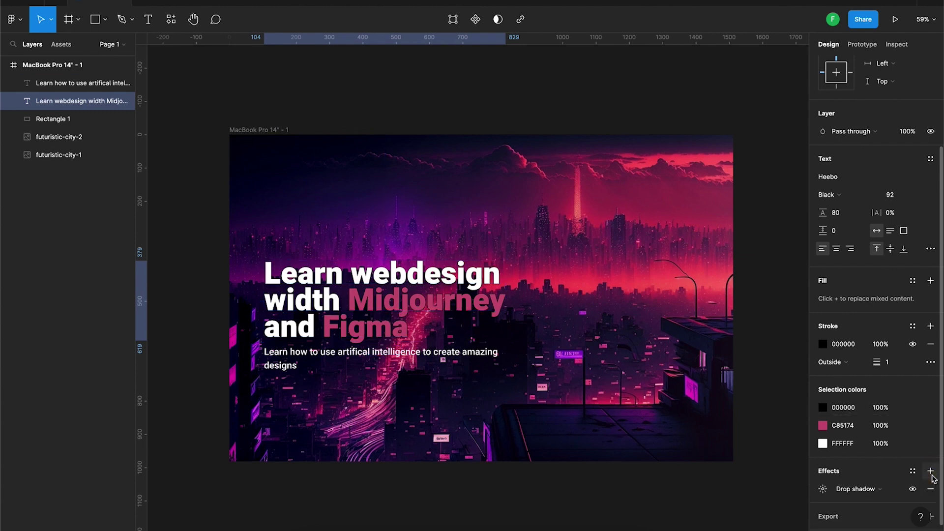
{"action": "left_click", "coordinate": [822, 489]}
{"action": "left_click", "coordinate": [756, 522]}
{"action": "type", "text": "55"}
{"action": "key", "text": "Return"}
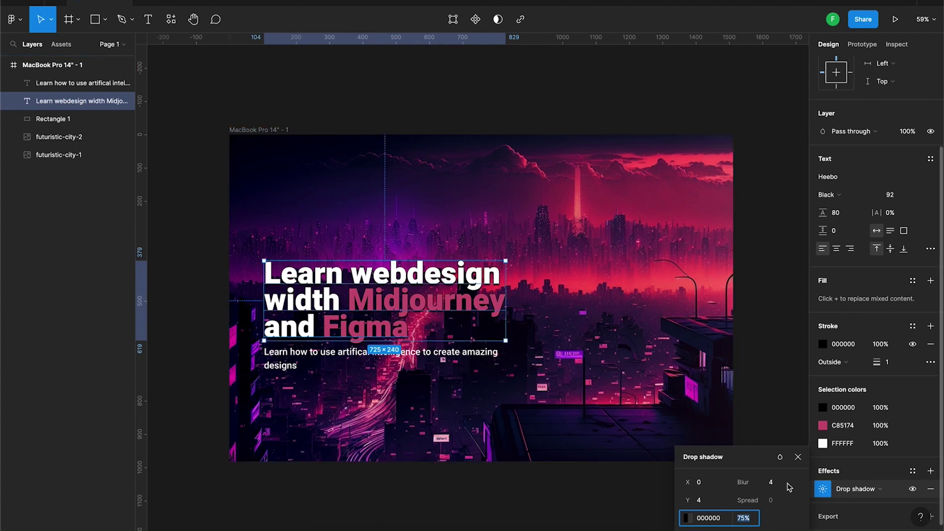
{"action": "type", "text": "55"}
{"action": "key", "text": "Return"}
{"action": "left_click", "coordinate": [453, 358]}
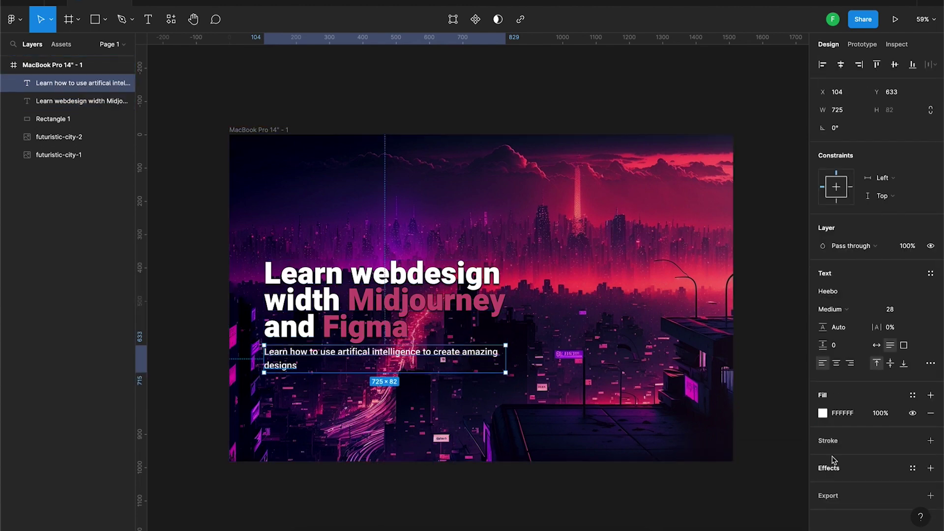
{"action": "left_click", "coordinate": [930, 468]}
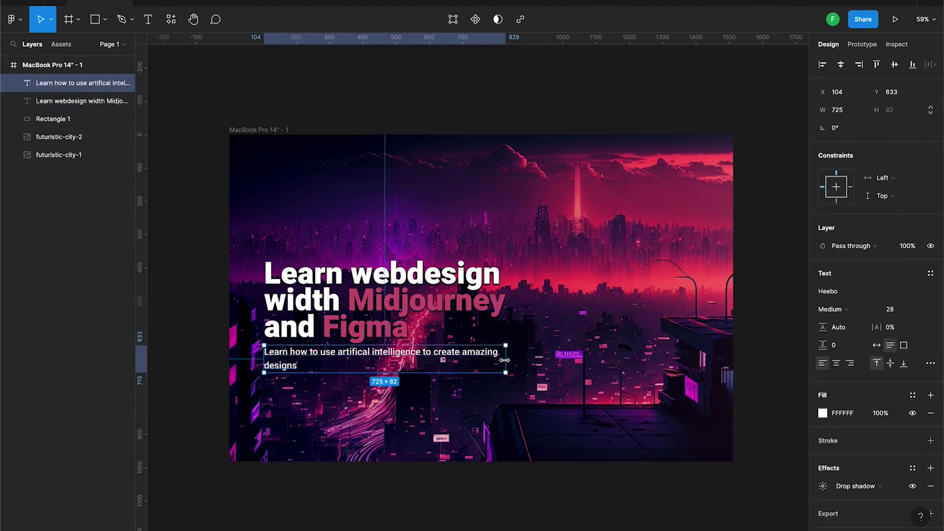
Step: Copy the subtitle and paste a duplicate into the frame
{"action": "right_click", "coordinate": [243, 211]}
{"action": "left_click", "coordinate": [295, 220]}
{"action": "right_click", "coordinate": [269, 199]}
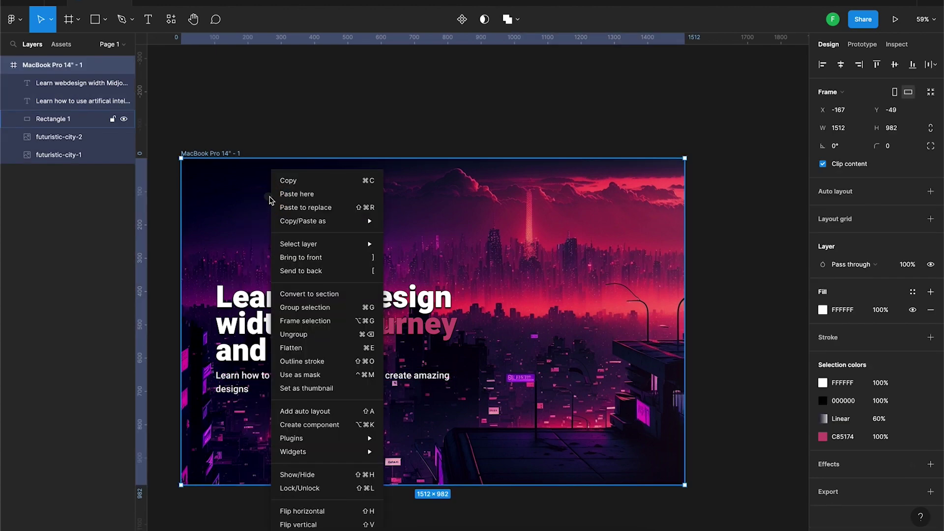
{"action": "left_click", "coordinate": [278, 195]}
Step: Turn the subtitle copy into a top-left WEBDESIGNERD logo, size 18, Black weight
{"action": "left_click_drag", "start_coordinate": [315, 204], "coordinate": [255, 184]}
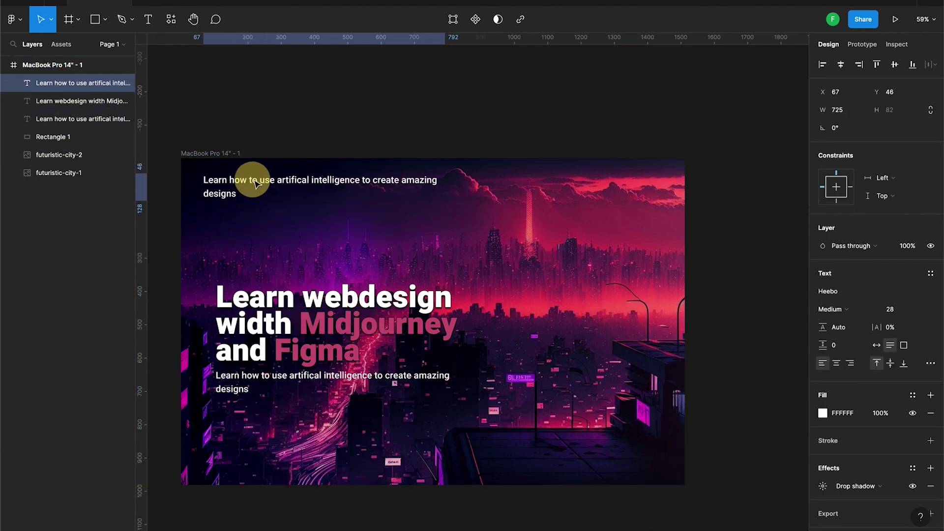
{"action": "left_click", "coordinate": [878, 346]}
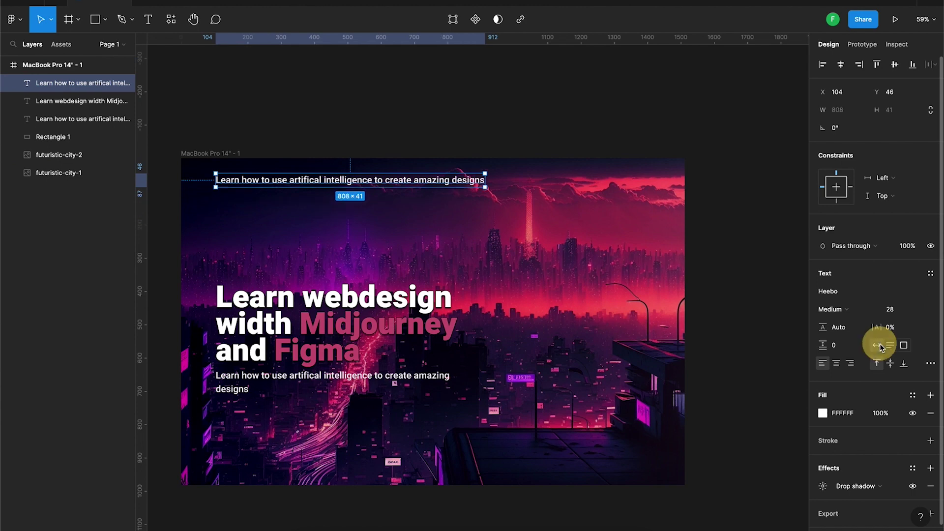
{"action": "double_click", "coordinate": [337, 182]}
{"action": "type", "text": "WEBDESIGNERD"}
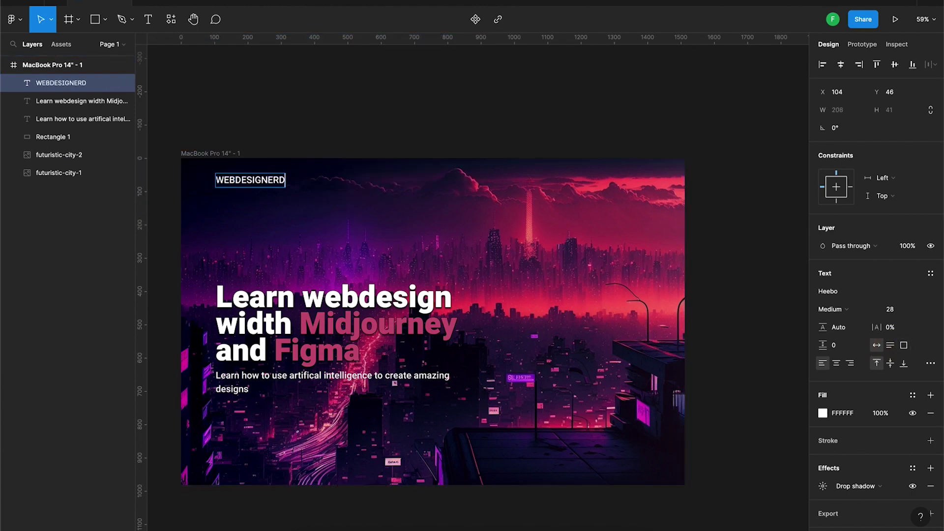
{"action": "key", "text": "ctrl+a"}
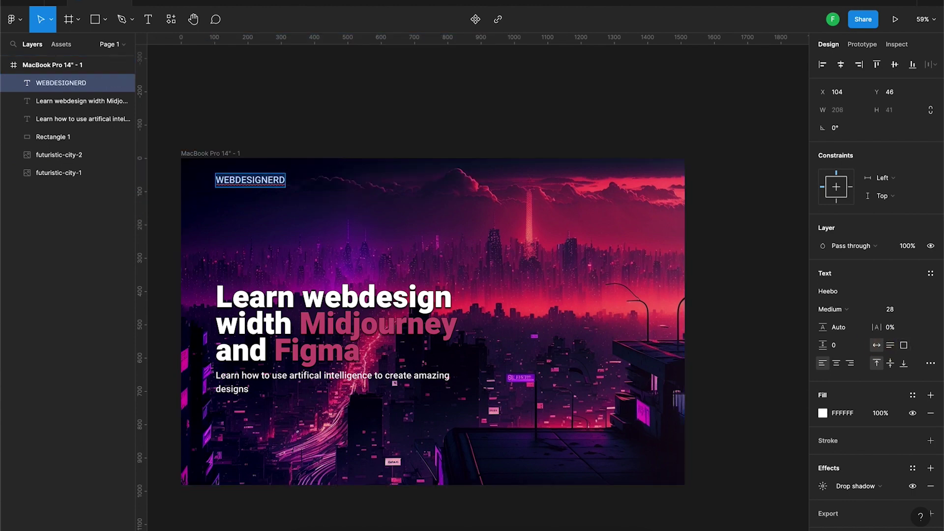
{"action": "left_click", "coordinate": [898, 309]}
{"action": "type", "text": "18"}
{"action": "key", "text": "Tab"}
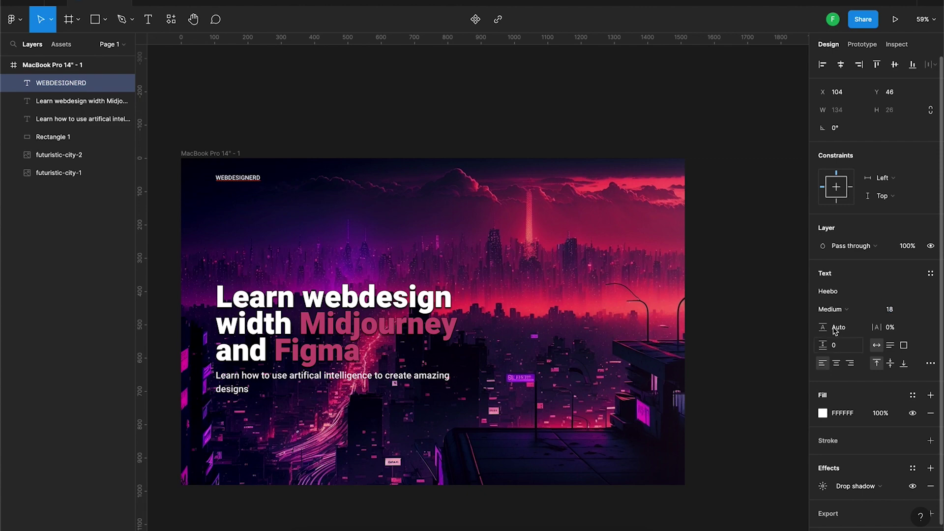
{"action": "left_click", "coordinate": [832, 309]}
{"action": "left_click", "coordinate": [839, 348]}
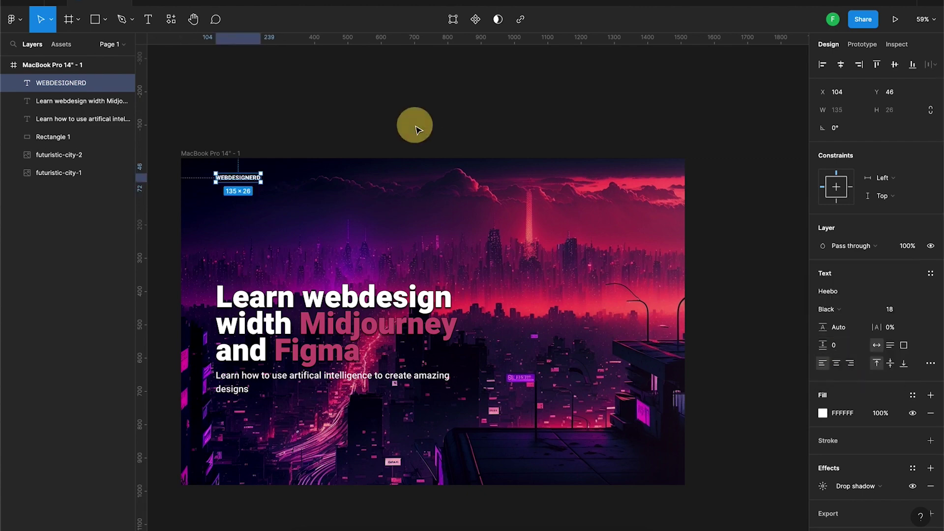
Step: Duplicate the logo to the right and retype it as LEARN MIDJOURNEY
{"action": "scroll", "coordinate": [245, 177], "scroll_direction": "up", "scroll_amount": 2}
{"action": "left_click_drag", "start_coordinate": [246, 178], "coordinate": [549, 212]}
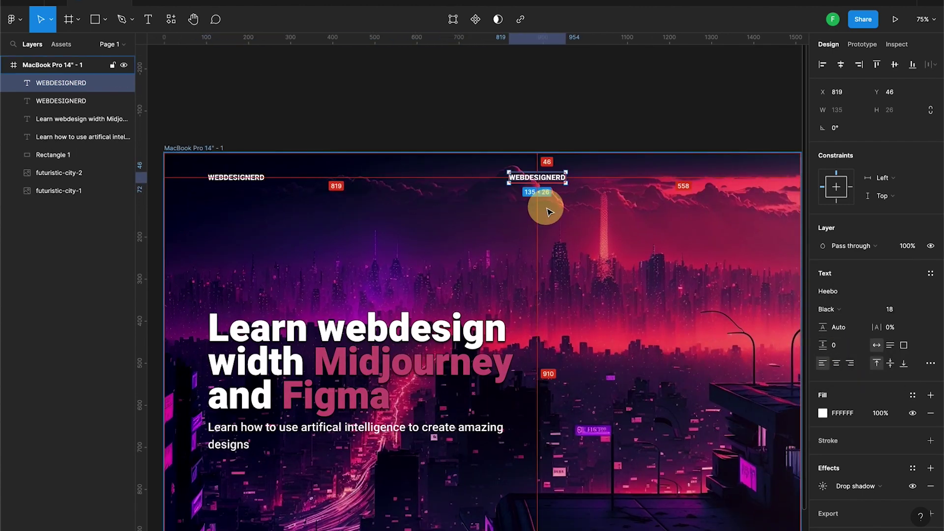
{"action": "key", "text": "Return"}
{"action": "type", "text": "LEARN MIDJOURNE"}
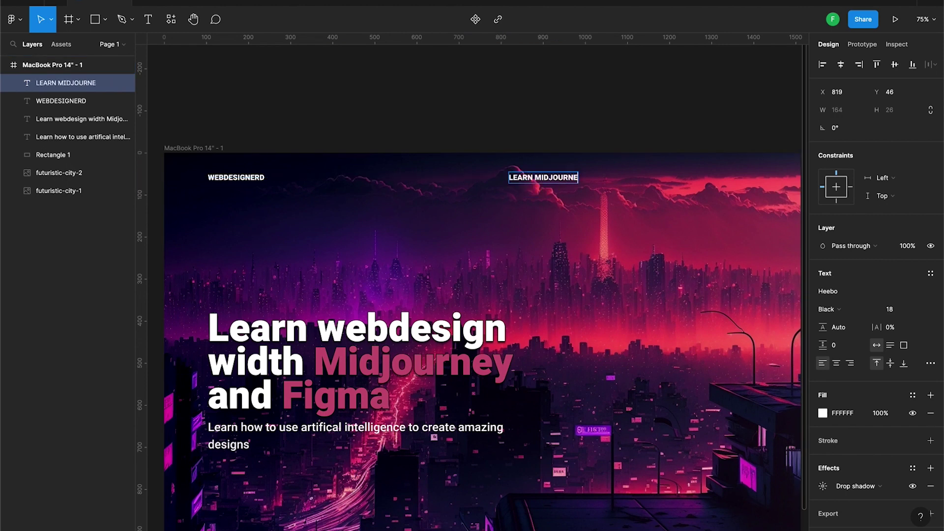
{"action": "type", "text": "Y"}
{"action": "left_click", "coordinate": [657, 77]}
{"action": "scroll", "coordinate": [599, 141], "scroll_direction": "right", "scroll_amount": 5}
{"action": "left_click", "coordinate": [422, 216]}
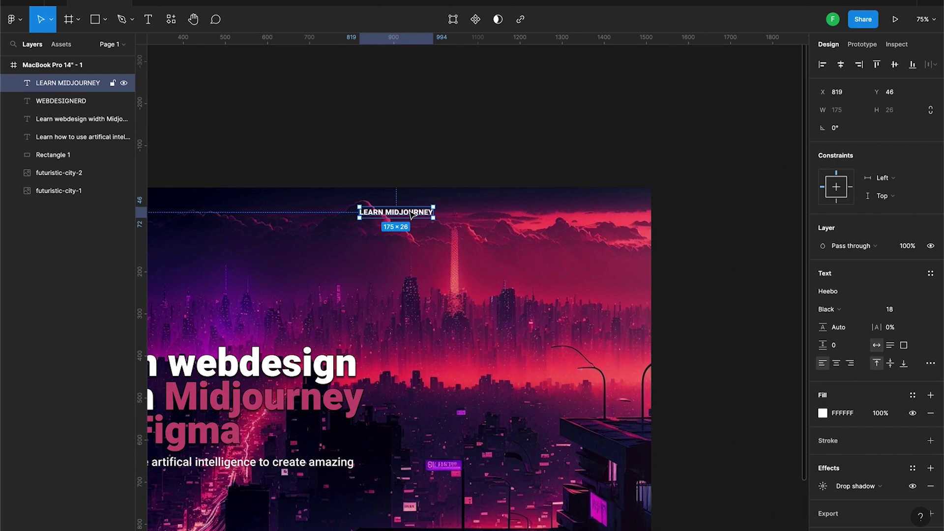
Step: Duplicate the label into LEARN FIGMA and LEARN AI copies alongside it
{"action": "right_click", "coordinate": [463, 227]}
{"action": "left_click", "coordinate": [492, 205]}
{"action": "left_click_drag", "start_coordinate": [504, 239], "coordinate": [491, 216]}
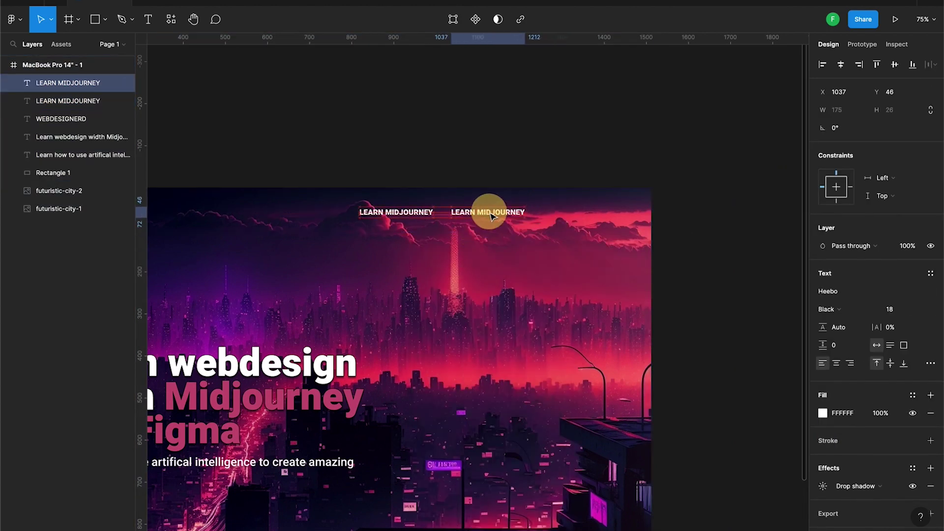
{"action": "double_click", "coordinate": [490, 216]}
{"action": "key", "text": "BackSpace"}
{"action": "key", "text": "BackSpace"}
{"action": "key", "text": "BackSpace"}
{"action": "type", "text": "LEARN FIGMA"}
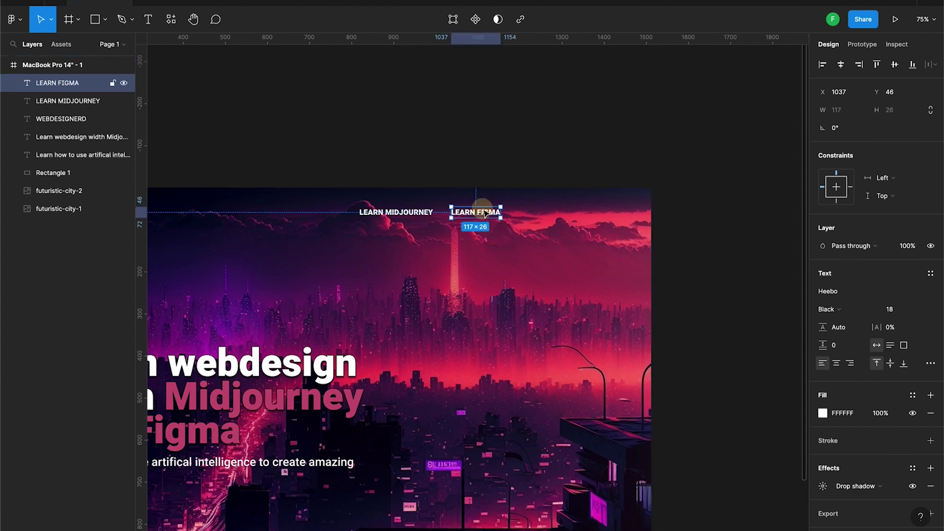
{"action": "left_click_drag", "start_coordinate": [481, 213], "coordinate": [549, 213]}
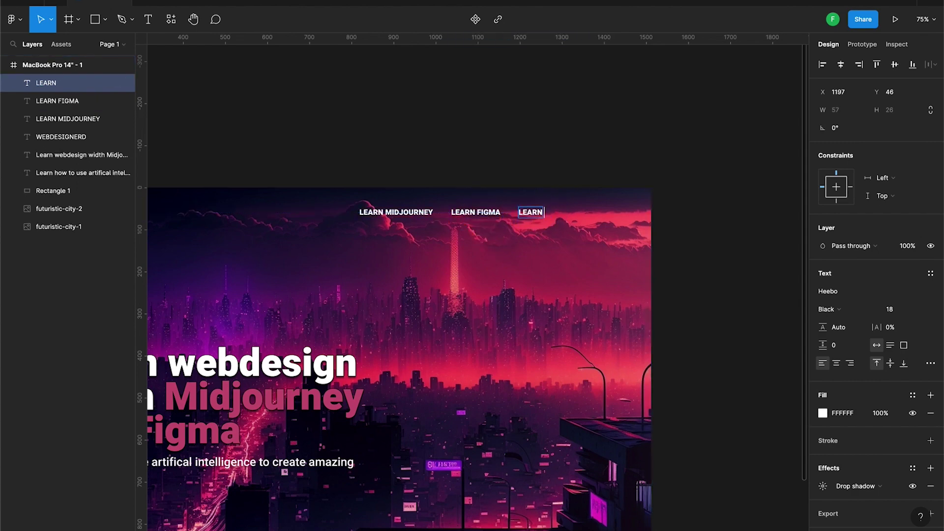
{"action": "type", "text": " AI"}
{"action": "scroll", "coordinate": [565, 143], "scroll_direction": "down", "scroll_amount": 3}
{"action": "scroll", "coordinate": [565, 145], "scroll_direction": "left", "scroll_amount": 1}
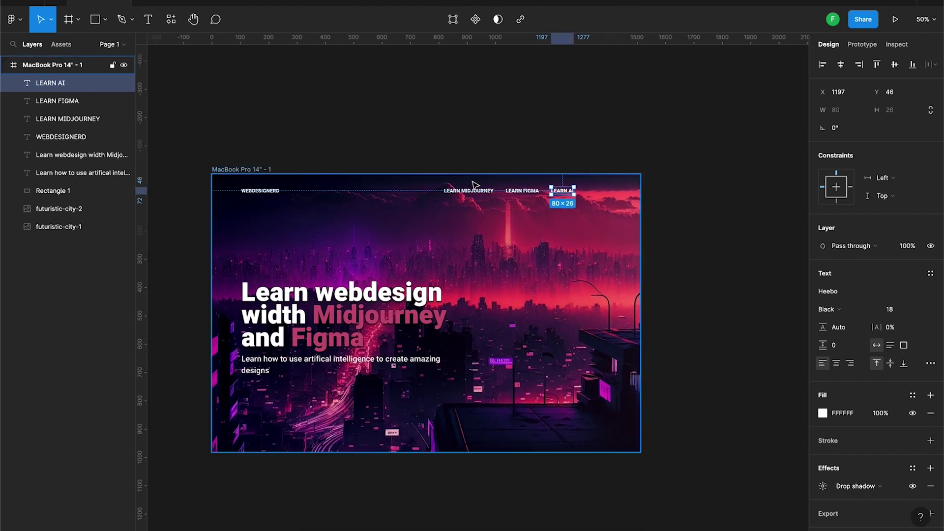
Step: Move all three nav labels together about 88px to the right
{"action": "left_click", "coordinate": [462, 195]}
{"action": "left_click", "coordinate": [522, 191], "text": "shift"}
{"action": "left_click", "coordinate": [563, 191], "text": "shift"}
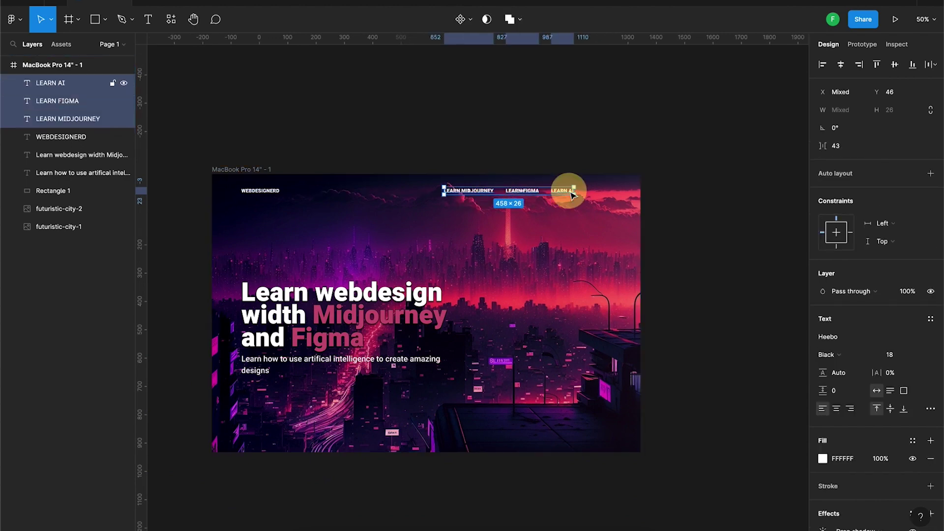
{"action": "left_click_drag", "start_coordinate": [565, 191], "coordinate": [619, 197]}
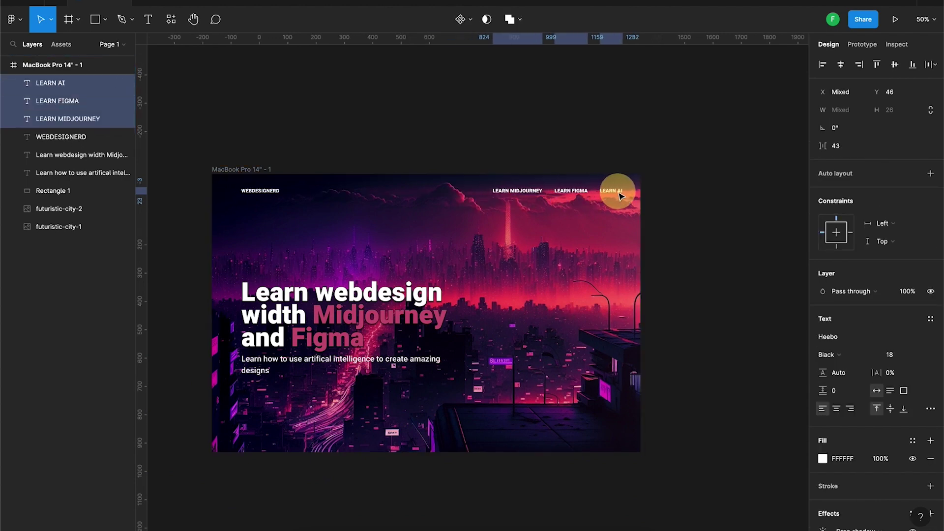
{"action": "left_click", "coordinate": [682, 230]}
{"action": "scroll", "coordinate": [679, 402], "scroll_direction": "down", "scroll_amount": 2}
{"action": "scroll", "coordinate": [562, 287], "scroll_direction": "up", "scroll_amount": 3, "text": "ctrl"}
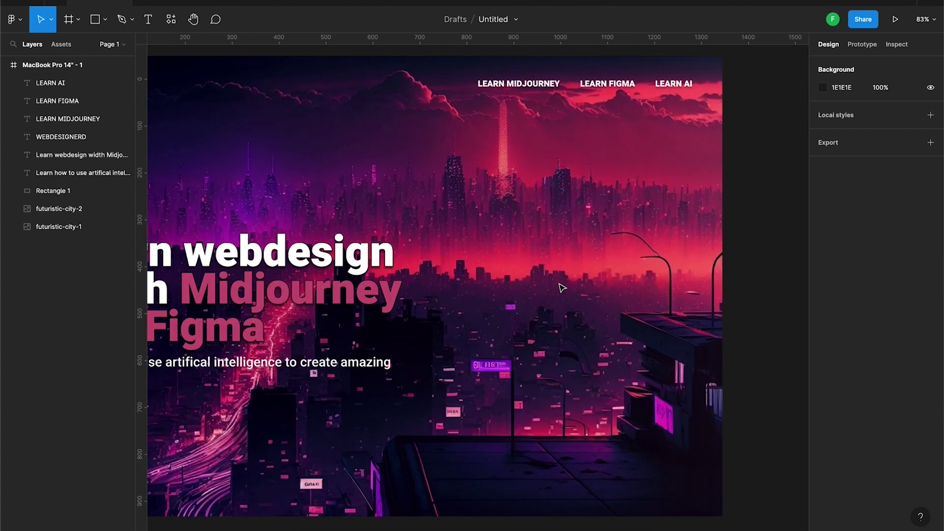
{"action": "scroll", "coordinate": [562, 287], "scroll_direction": "down", "scroll_amount": 2, "text": "ctrl"}
Step: Draw a 96×96 square below the subheading
{"action": "key", "text": "ctrl+a"}
{"action": "left_click", "coordinate": [95, 19]}
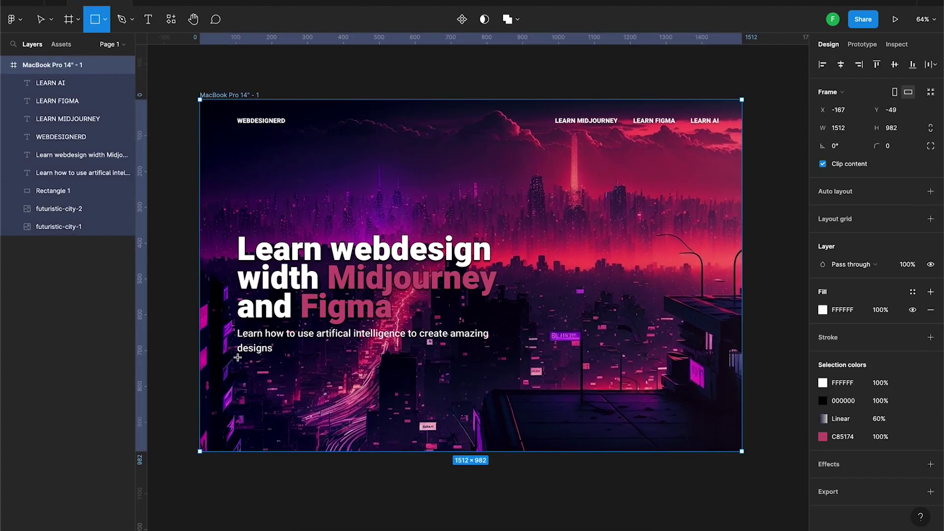
{"action": "left_click_drag", "start_coordinate": [240, 362], "coordinate": [278, 397]}
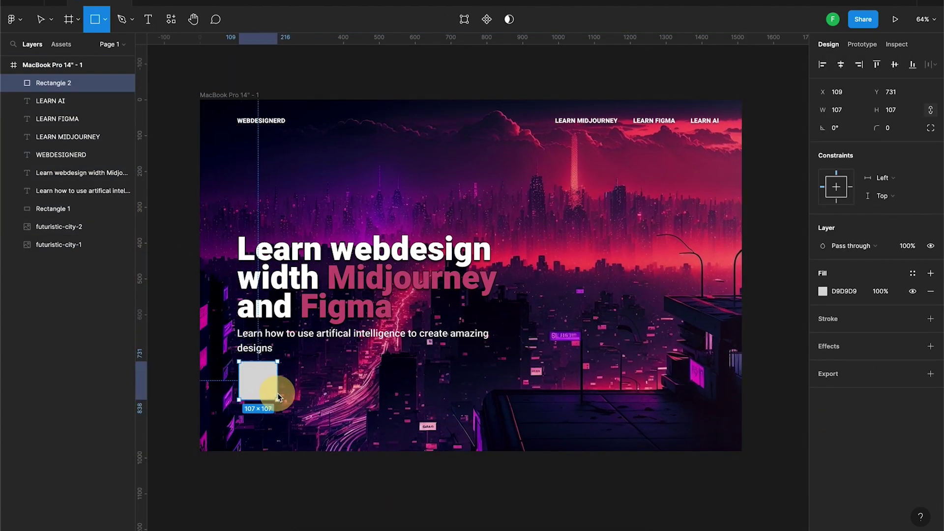
{"action": "left_click", "coordinate": [841, 112]}
{"action": "type", "text": "9"}
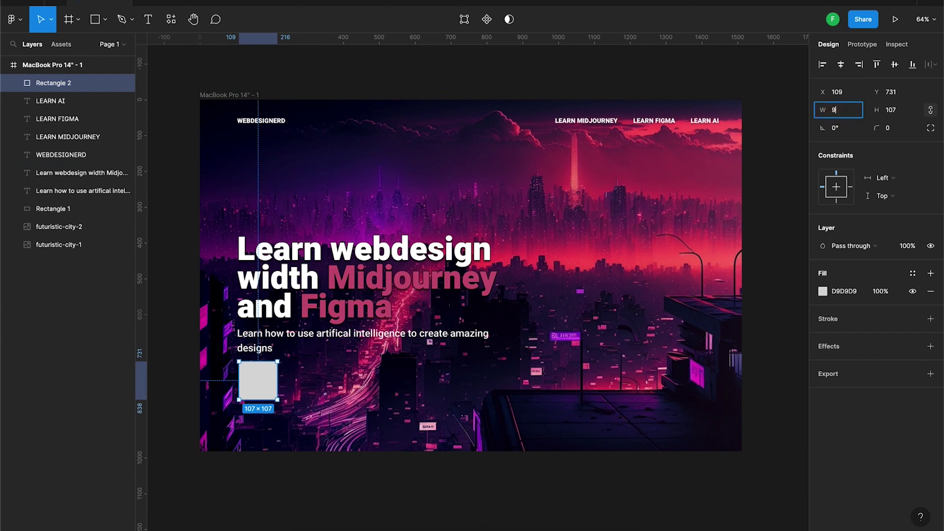
{"action": "type", "text": "6"}
{"action": "key", "text": "Tab"}
{"action": "type", "text": "6"}
{"action": "key", "text": "Return"}
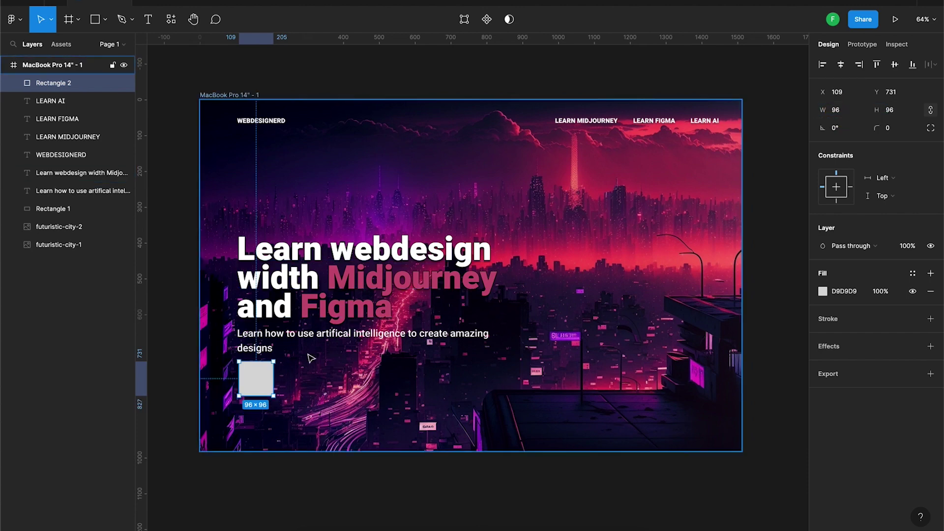
Step: Draw a left-pointing arrow and centre it horizontally and vertically in the square
{"action": "left_click", "coordinate": [106, 20]}
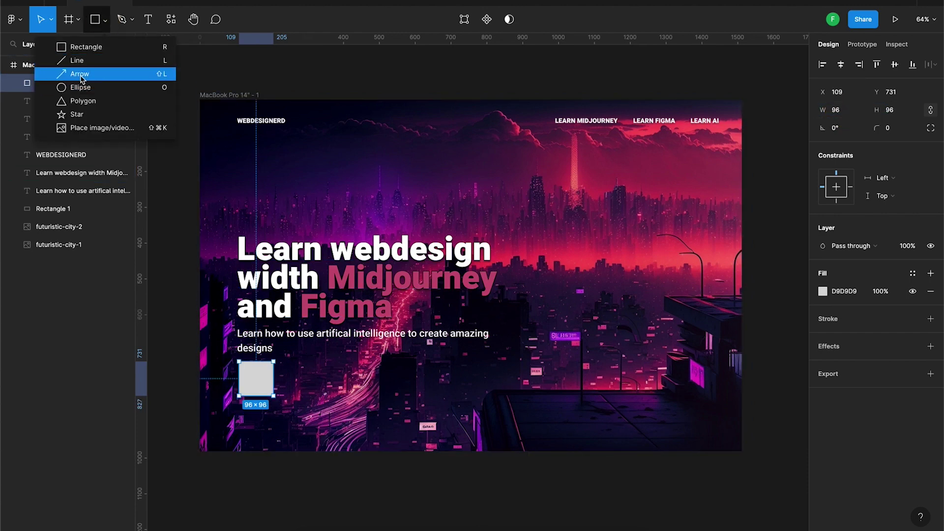
{"action": "left_click", "coordinate": [78, 72]}
{"action": "scroll", "coordinate": [261, 372], "scroll_direction": "up", "scroll_amount": 5}
{"action": "scroll", "coordinate": [261, 372], "scroll_direction": "up", "scroll_amount": 2}
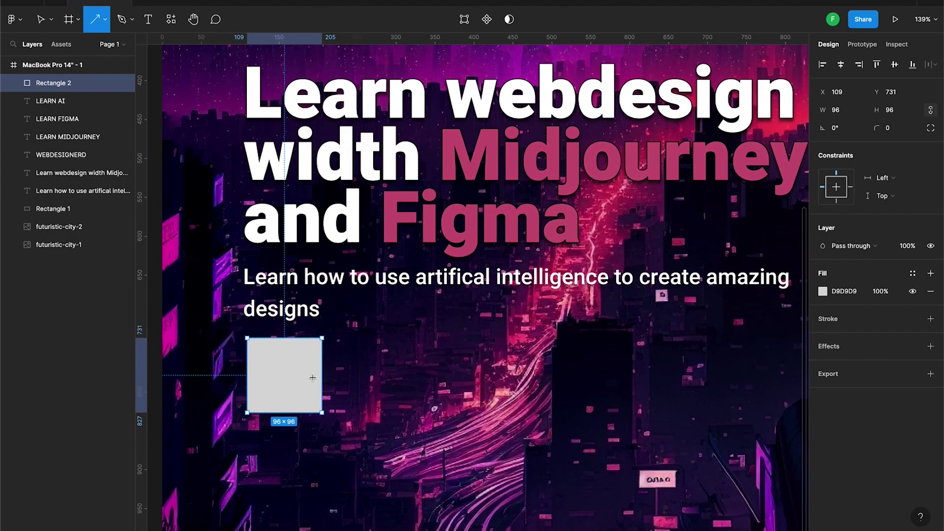
{"action": "mouse_move", "coordinate": [312, 377]}
{"action": "left_mouse_down"}
{"action": "mouse_move", "coordinate": [253, 377]}
{"action": "mouse_move", "coordinate": [262, 379]}
{"action": "left_mouse_up"}
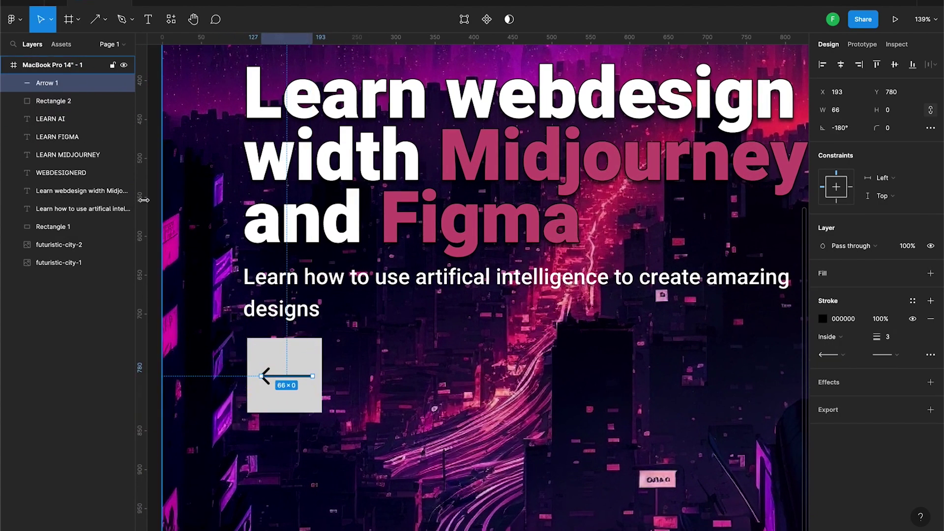
{"action": "left_click", "coordinate": [52, 96]}
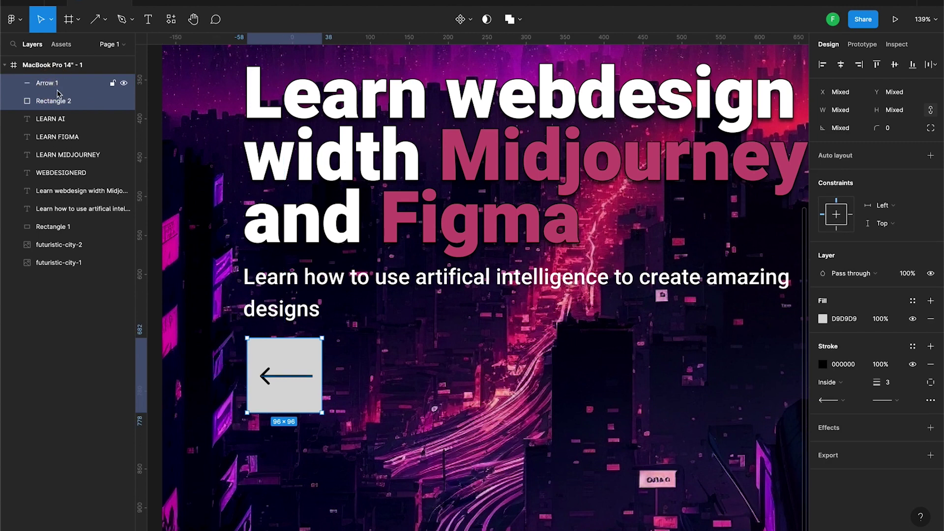
{"action": "left_click", "coordinate": [841, 64]}
{"action": "left_click", "coordinate": [894, 65]}
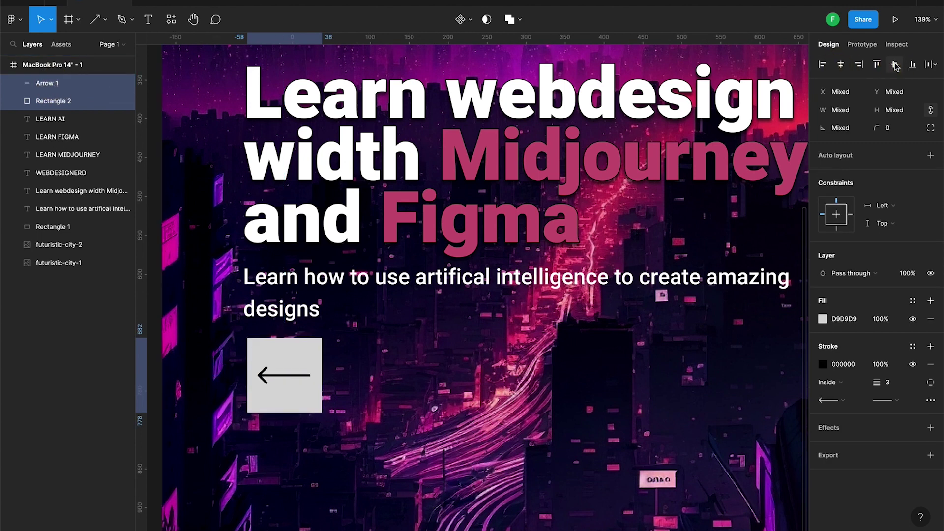
{"action": "right_click", "coordinate": [66, 90]}
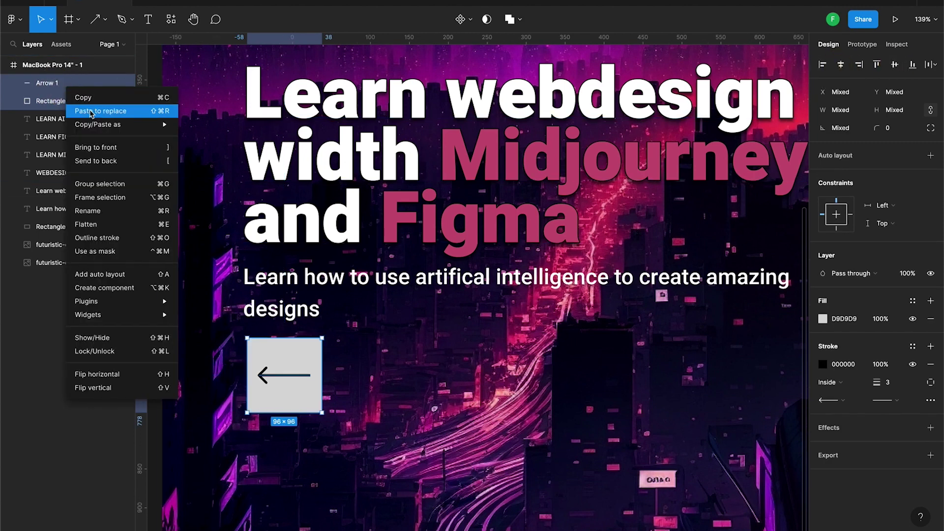
Step: Group the arrow and square as LEFT ARROW and lower the square's fill opacity
{"action": "left_click", "coordinate": [95, 184]}
{"action": "double_click", "coordinate": [49, 84]}
{"action": "type", "text": "LEFT ARROW"}
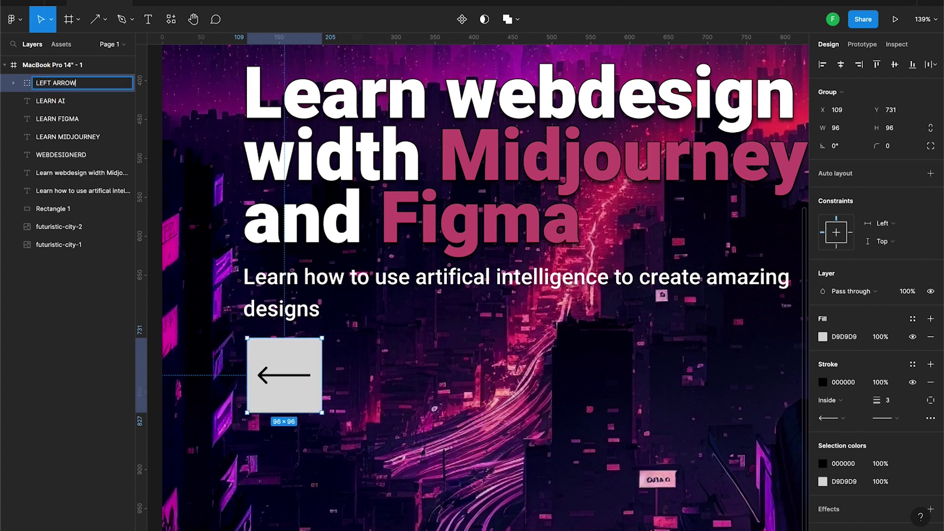
{"action": "key", "text": "Return"}
{"action": "left_click", "coordinate": [14, 83]}
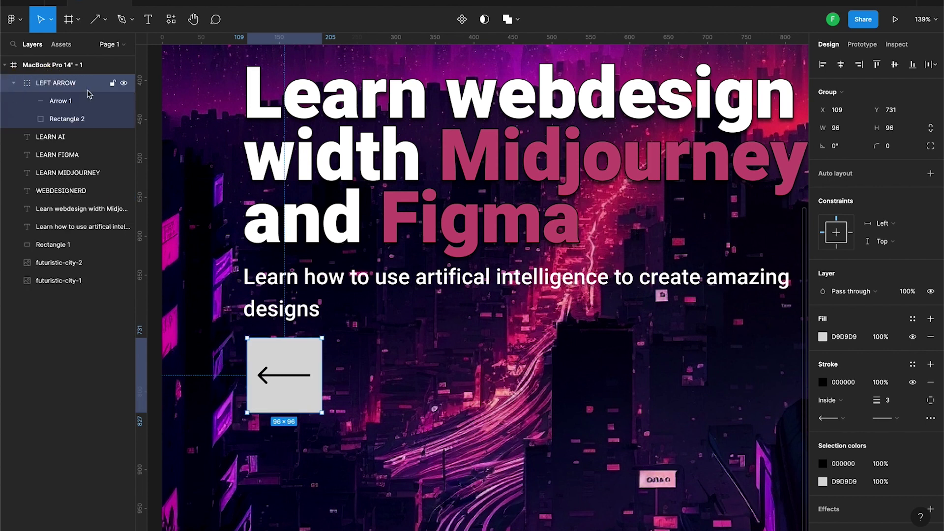
{"action": "left_click", "coordinate": [66, 121]}
{"action": "left_click", "coordinate": [881, 291]}
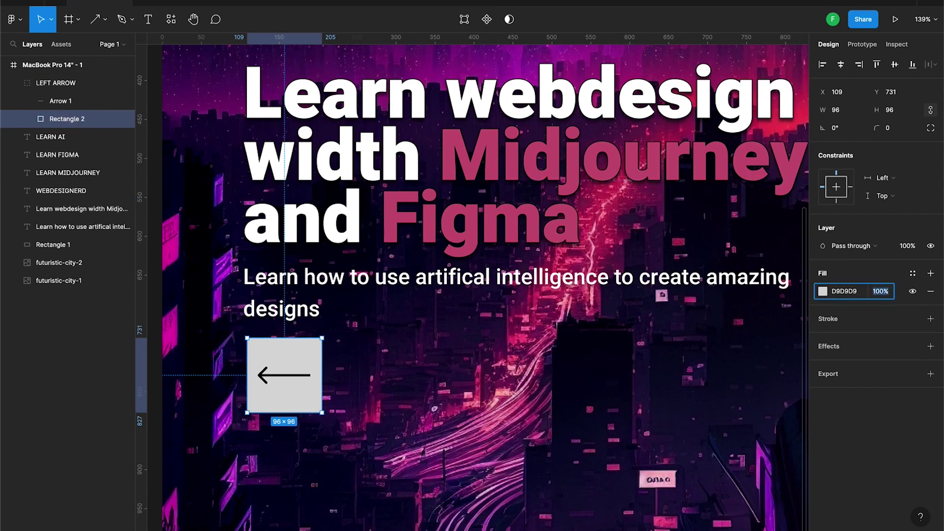
{"action": "type", "text": "10"}
{"action": "key", "text": "Return"}
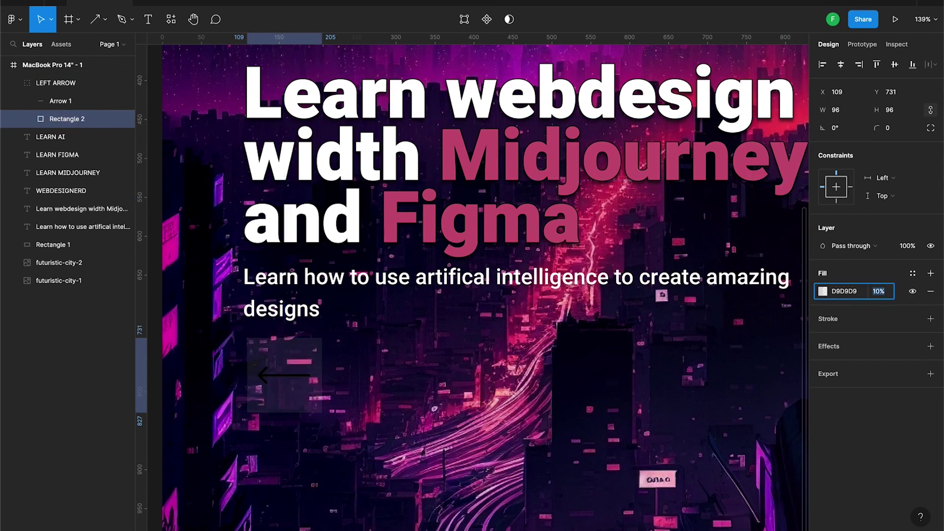
Step: Give the arrow a 4px stroke in the pink C85174 sampled from the title
{"action": "left_click", "coordinate": [284, 375]}
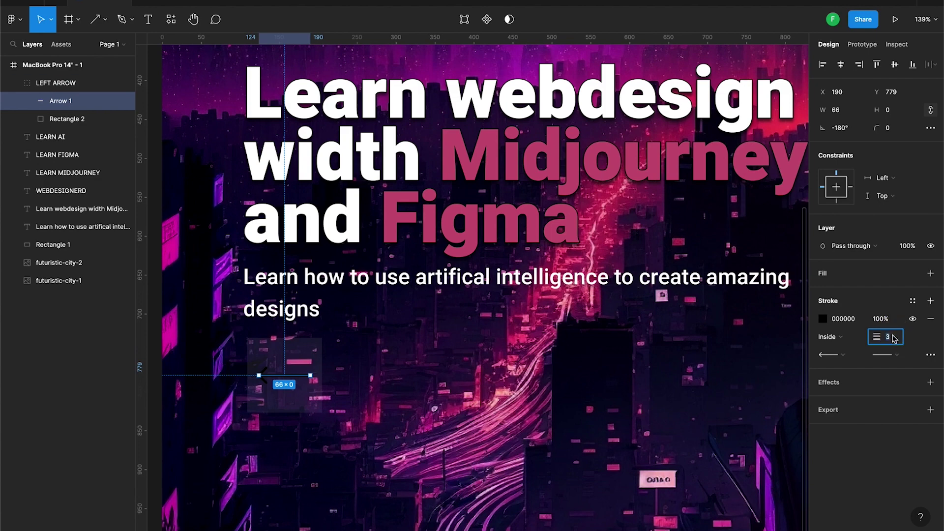
{"action": "type", "text": "6"}
{"action": "key", "text": "Return"}
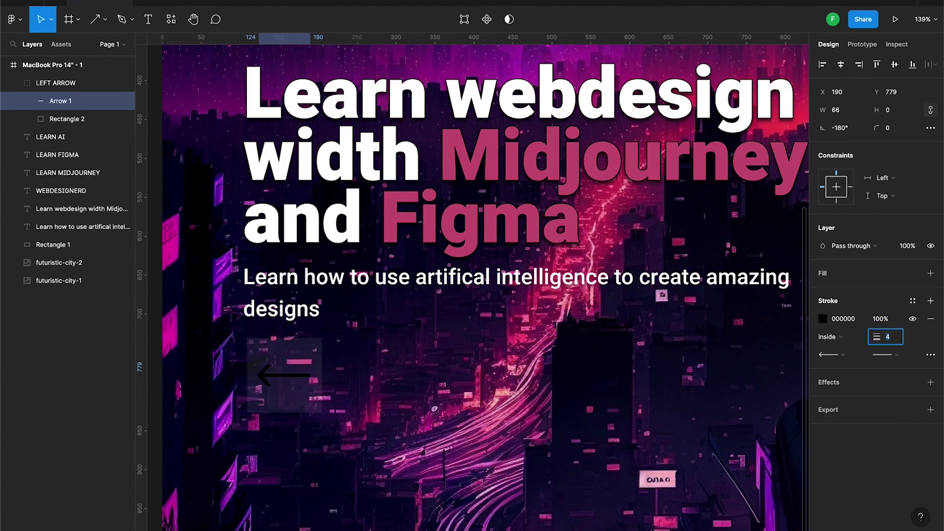
{"action": "key", "text": "Return"}
{"action": "left_click", "coordinate": [822, 319]}
{"action": "key", "text": "i"}
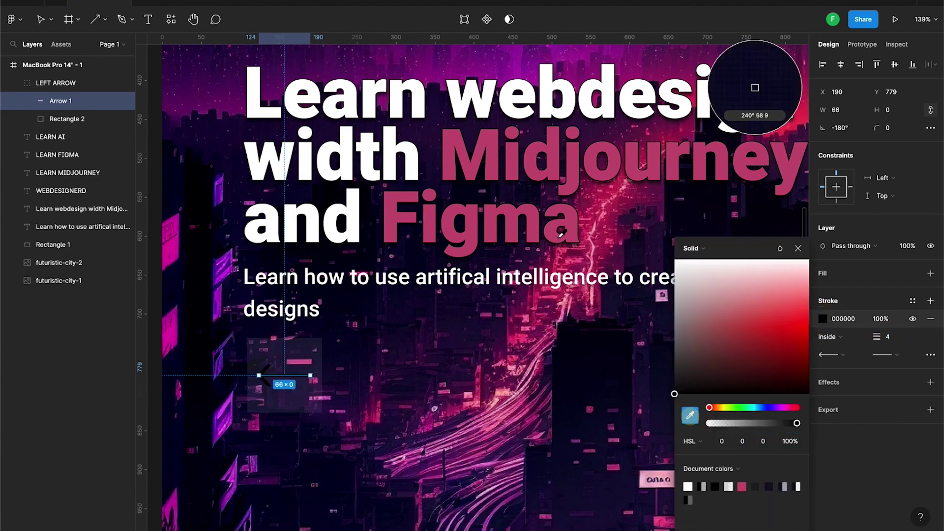
{"action": "left_click", "coordinate": [755, 87]}
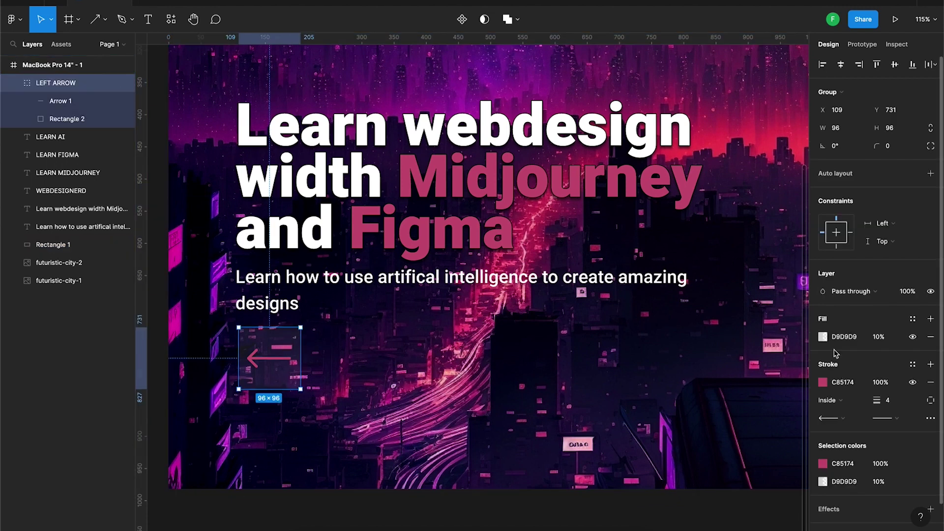
Step: Fill the box with dark 00000E at 90% opacity and set corner radius 2
{"action": "left_click", "coordinate": [822, 337]}
{"action": "left_click", "coordinate": [691, 414]}
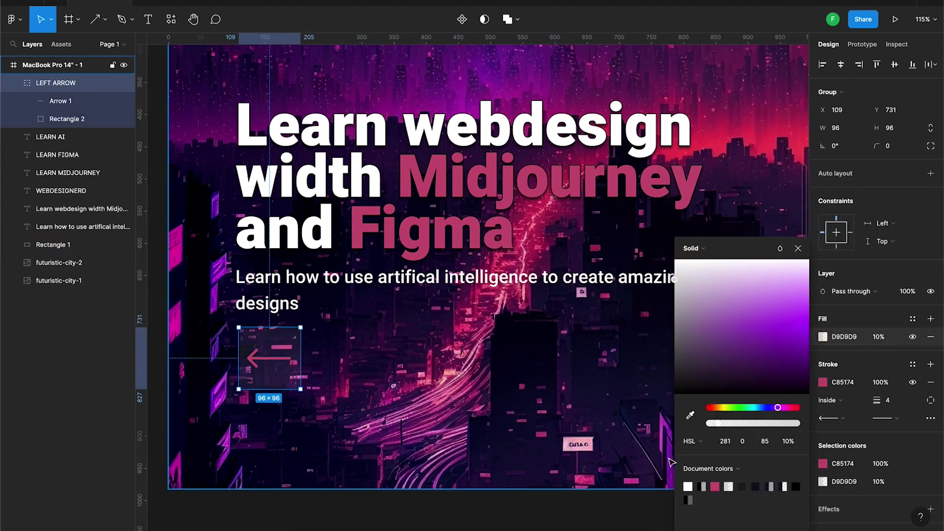
{"action": "left_click", "coordinate": [199, 404]}
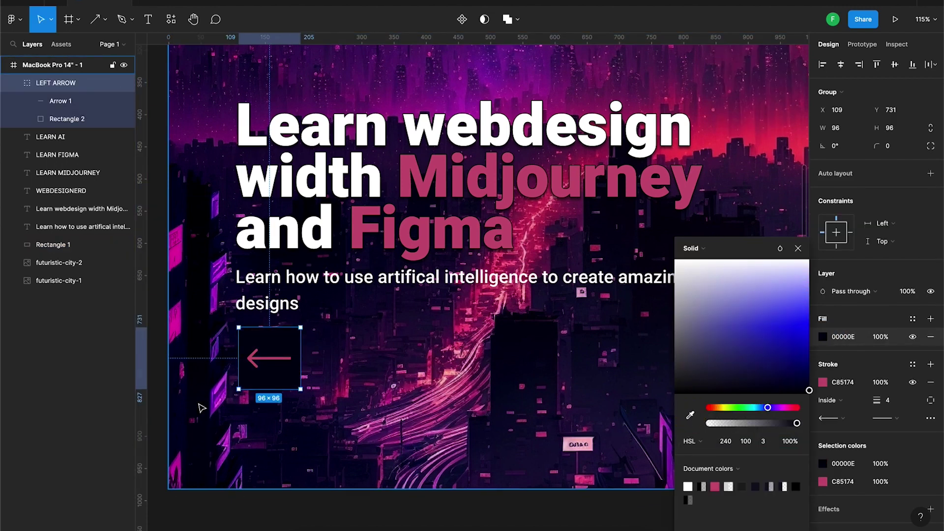
{"action": "left_click", "coordinate": [425, 329]}
{"action": "left_click", "coordinate": [269, 358]}
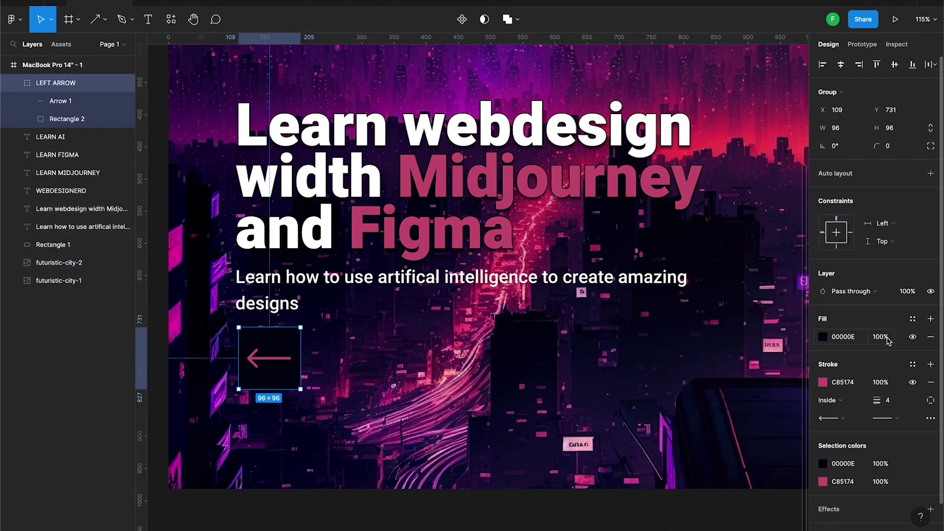
{"action": "type", "text": "90"}
{"action": "key", "text": "Return"}
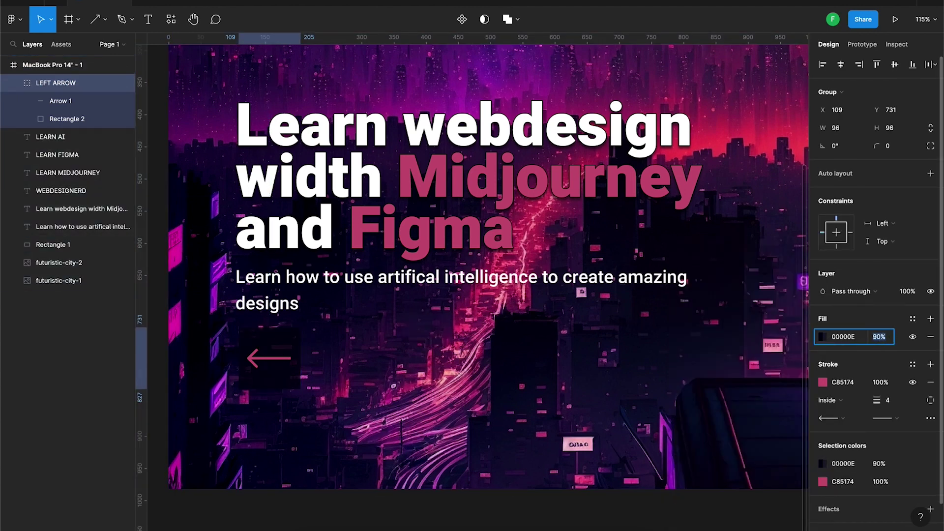
{"action": "left_click", "coordinate": [893, 145]}
{"action": "type", "text": "2"}
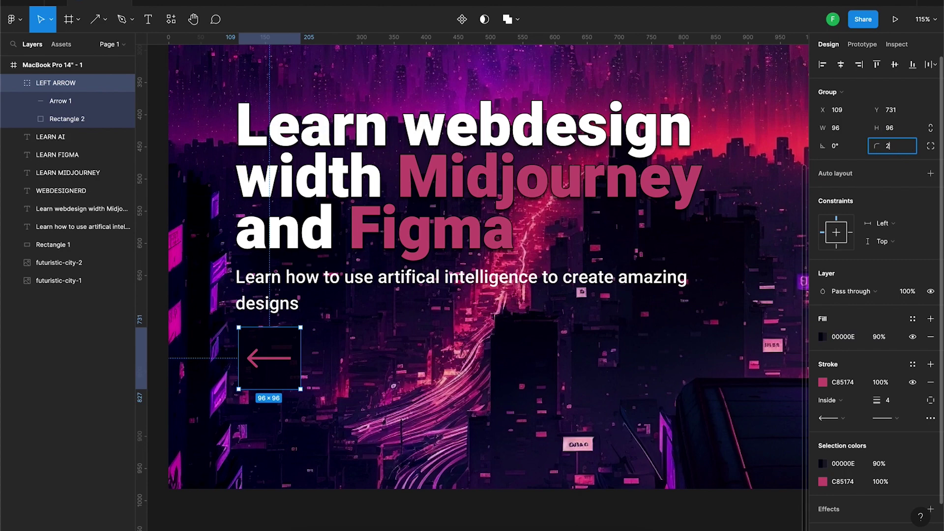
{"action": "key", "text": "shift+1"}
Step: Paste a copy of the LEFT ARROW group beside the original
{"action": "left_click", "coordinate": [14, 83]}
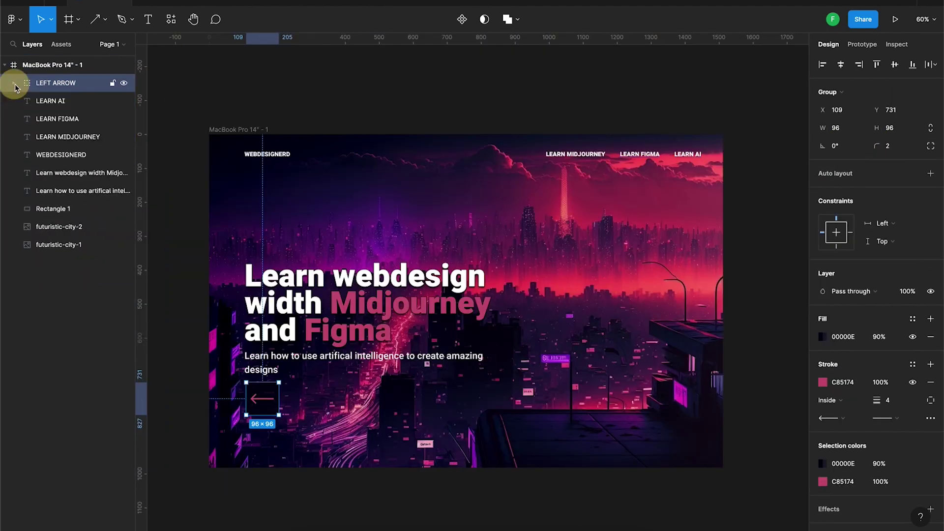
{"action": "right_click", "coordinate": [53, 84]}
{"action": "key", "text": "Escape"}
{"action": "key", "text": "Escape"}
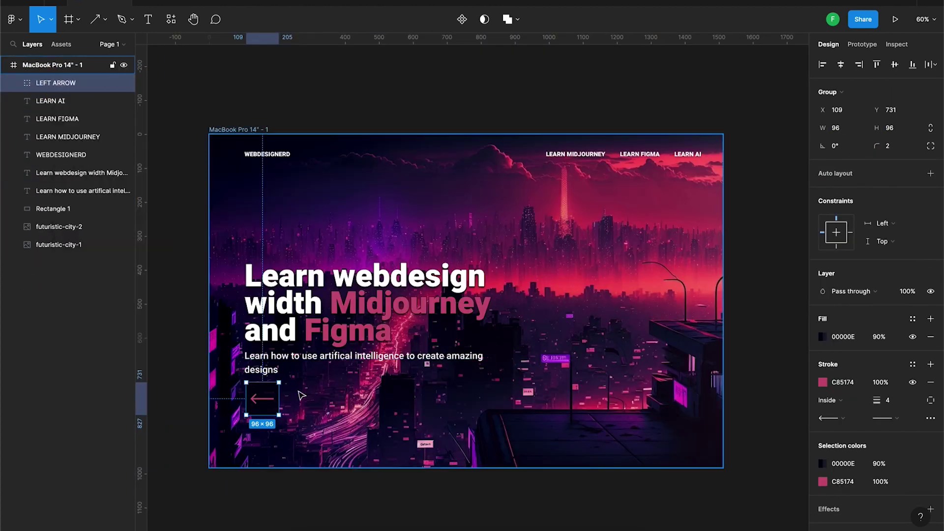
{"action": "right_click", "coordinate": [300, 393]}
{"action": "left_click", "coordinate": [326, 193]}
{"action": "scroll", "coordinate": [303, 393], "scroll_direction": "up", "scroll_amount": 3}
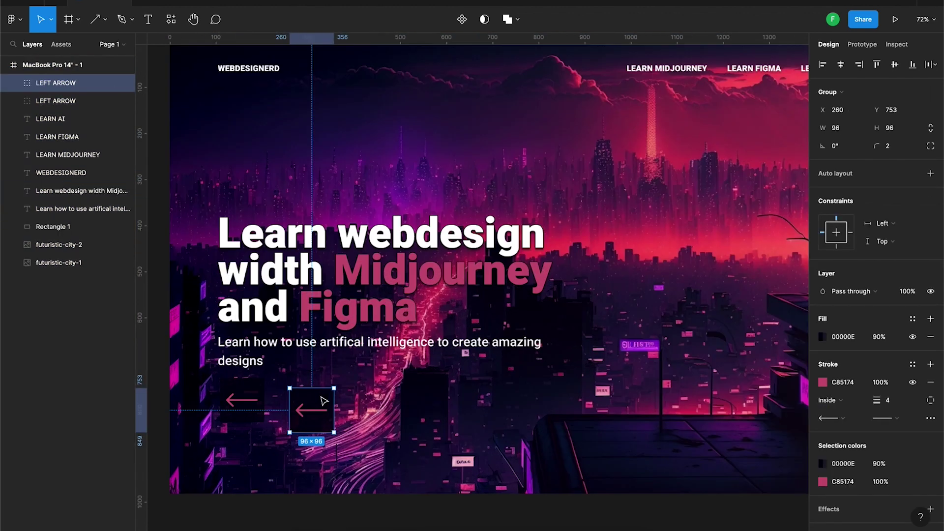
{"action": "scroll", "coordinate": [295, 393], "scroll_direction": "up", "scroll_amount": 3}
{"action": "left_click_drag", "start_coordinate": [292, 392], "coordinate": [266, 382]}
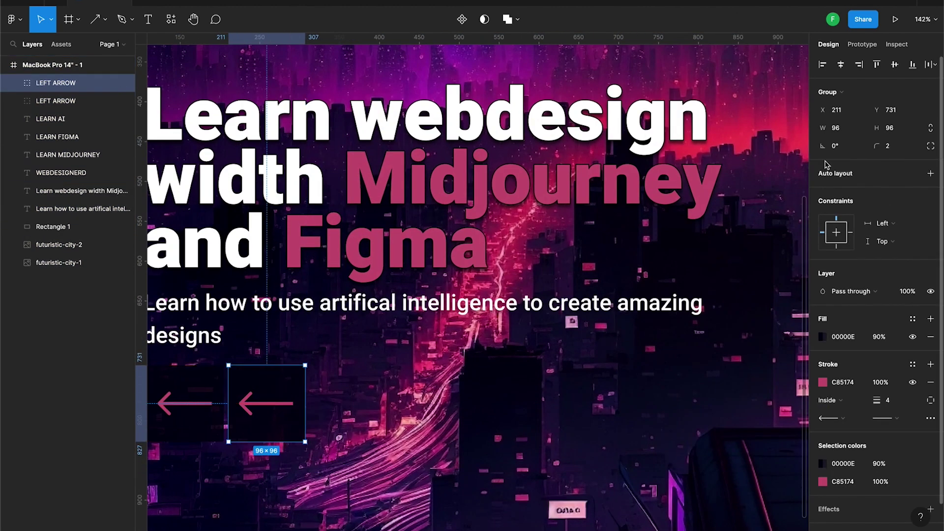
Step: Rotate the copy 180° to point right and name it RIGHT ARROW
{"action": "key", "text": "shift+Up"}
{"action": "key", "text": "shift+Up"}
{"action": "key", "text": "shift+Up"}
{"action": "key", "text": "shift+Up"}
{"action": "key", "text": "shift+Up"}
{"action": "key", "text": "shift+Up"}
{"action": "key", "text": "shift+Up"}
{"action": "key", "text": "shift+Up"}
{"action": "key", "text": "shift+Up"}
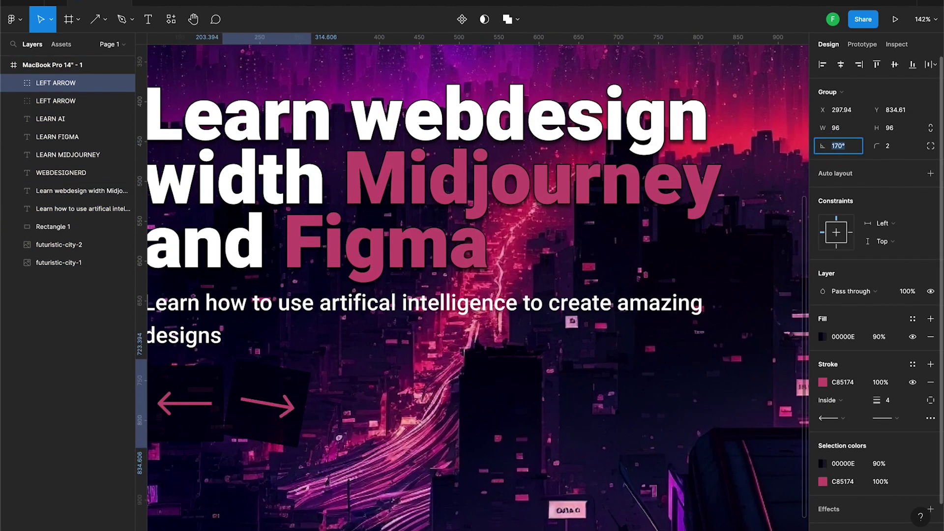
{"action": "double_click", "coordinate": [45, 84]}
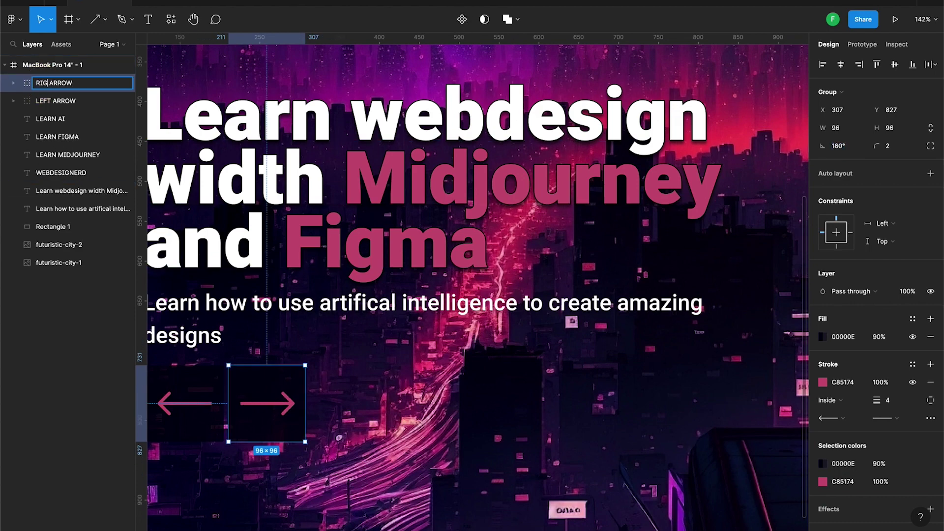
{"action": "type", "text": "HT"}
{"action": "key", "text": "Return"}
{"action": "key", "text": "Escape"}
{"action": "key", "text": "shift+2"}
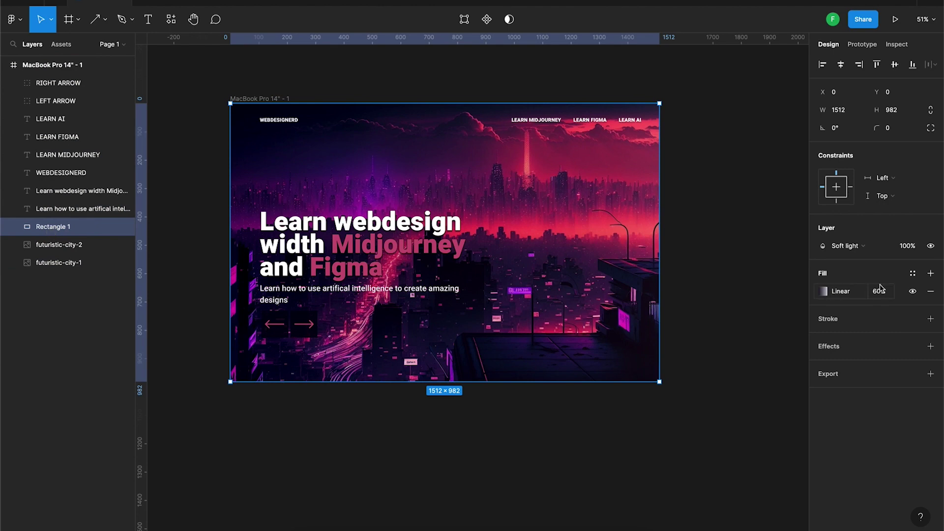
Step: Set the gradient overlay to 70% opacity and move both arrow layers below the headline texts
{"action": "left_click", "coordinate": [879, 290]}
{"action": "type", "text": "70"}
{"action": "key", "text": "Return"}
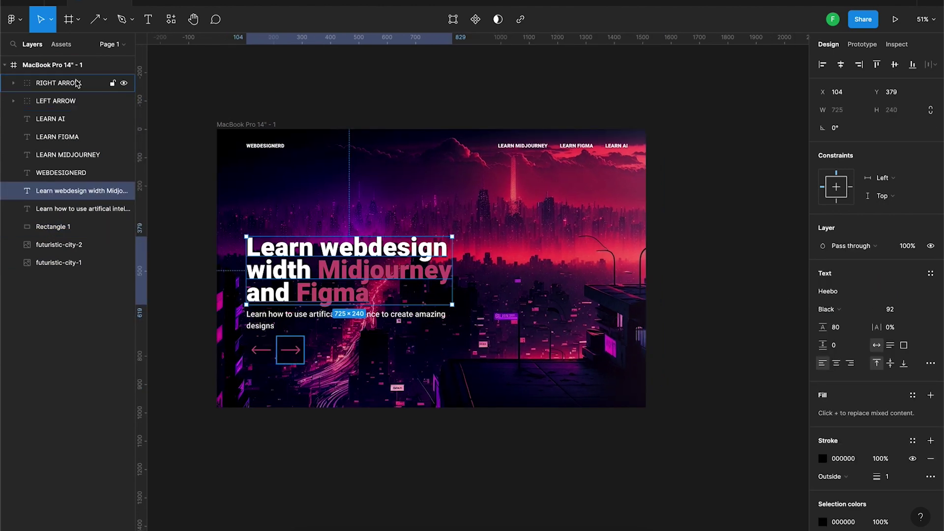
{"action": "left_click", "coordinate": [58, 83]}
{"action": "left_click", "coordinate": [59, 101], "text": "shift"}
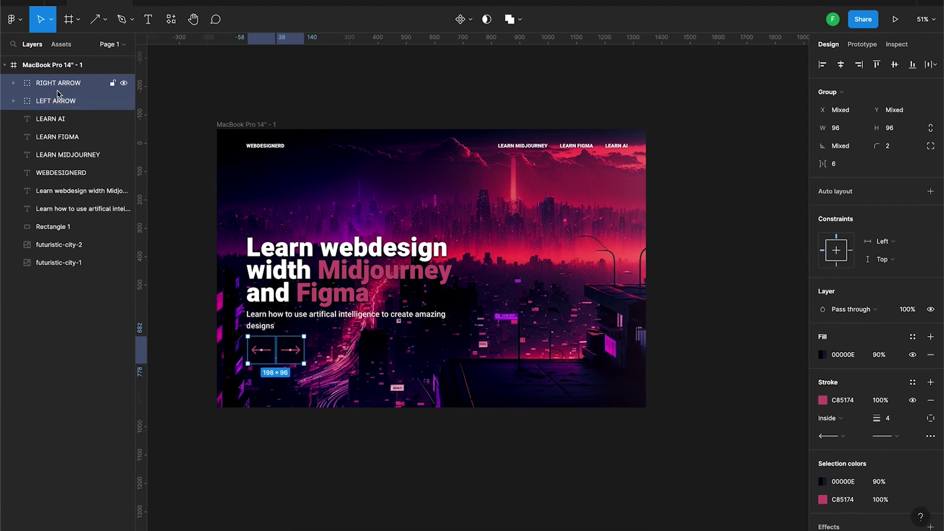
{"action": "left_click_drag", "start_coordinate": [58, 93], "coordinate": [58, 185]}
Step: Group the four navigation texts and name the group NAVBAR
{"action": "left_click", "coordinate": [56, 137]}
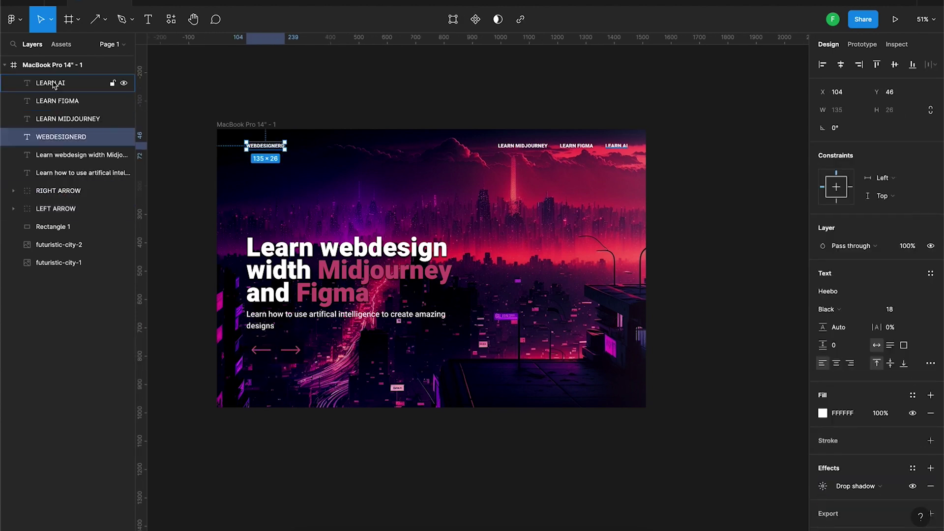
{"action": "left_click", "coordinate": [54, 84]}
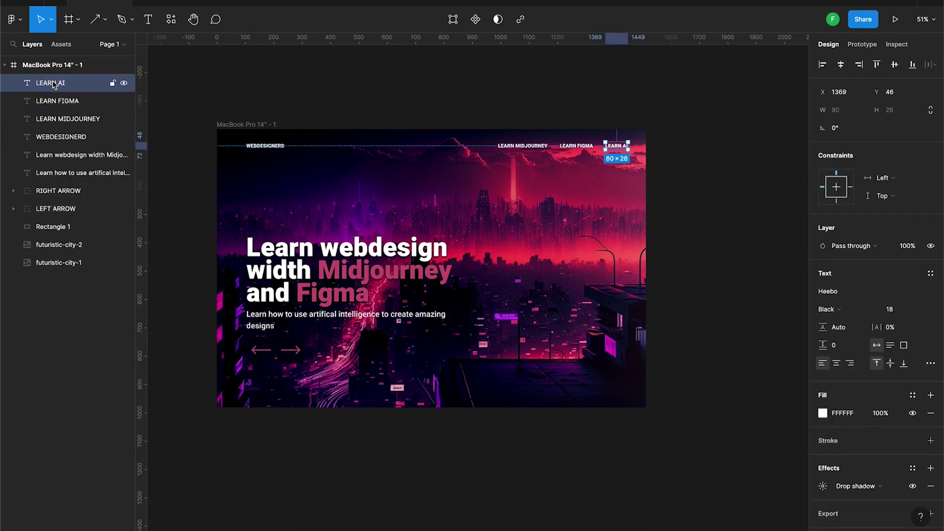
{"action": "left_click", "coordinate": [54, 138], "text": "shift"}
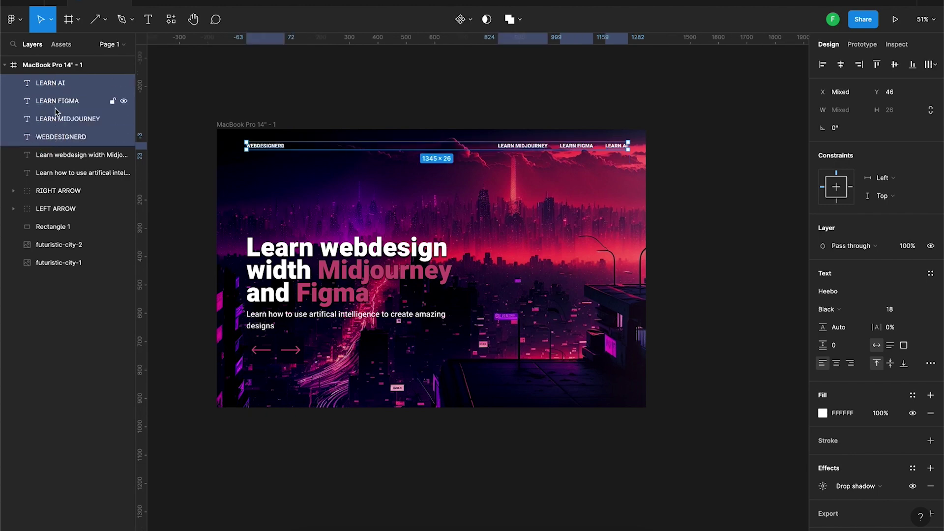
{"action": "right_click", "coordinate": [56, 112]}
{"action": "left_click", "coordinate": [95, 201]}
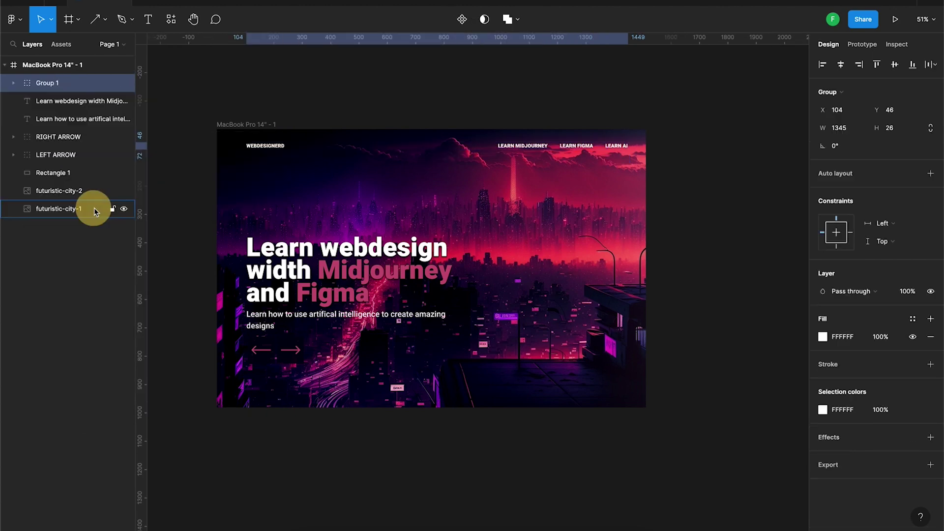
{"action": "double_click", "coordinate": [44, 83]}
{"action": "type", "text": "NAVBAR"}
{"action": "key", "text": "Return"}
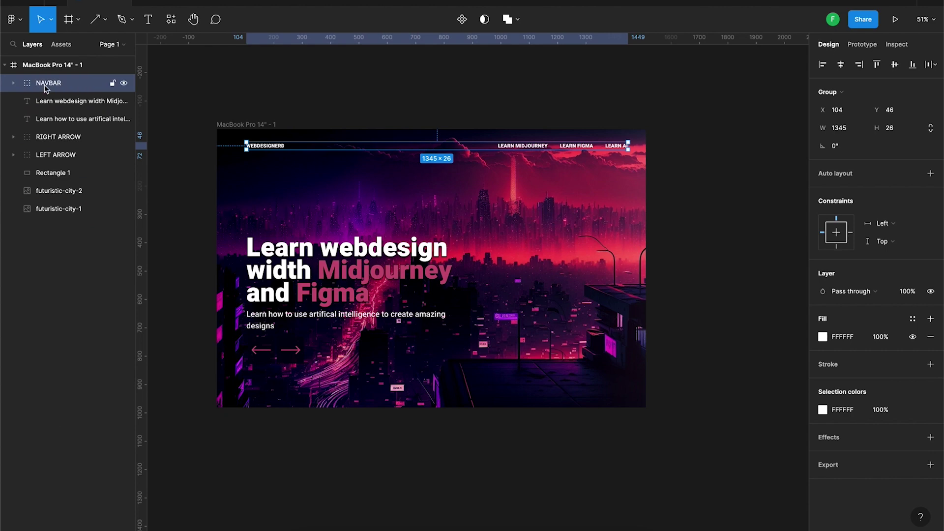
Step: Group the headline and subtitle as TAGLINE, then nudge it and the left arrow leftward
{"action": "left_click", "coordinate": [59, 101]}
{"action": "left_click", "coordinate": [59, 119], "text": "shift"}
{"action": "right_click", "coordinate": [59, 121]}
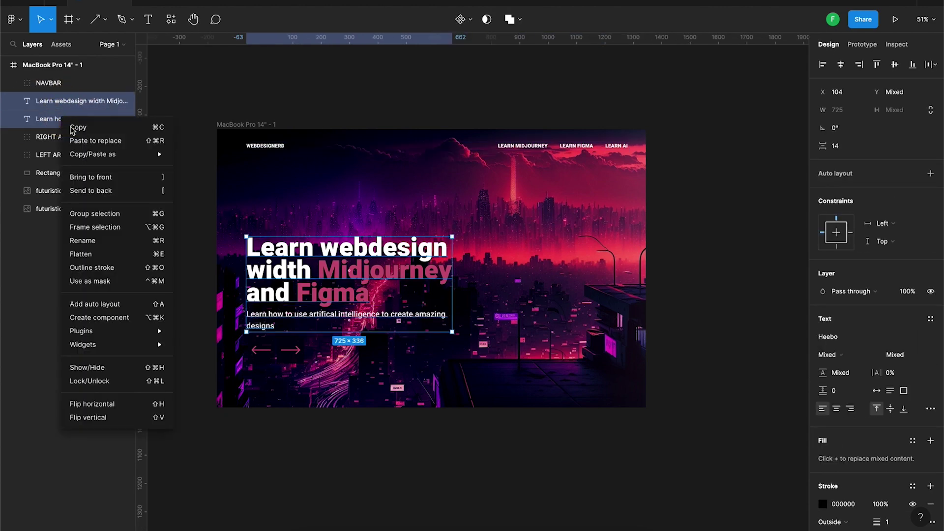
{"action": "left_click", "coordinate": [89, 217]}
{"action": "double_click", "coordinate": [47, 102]}
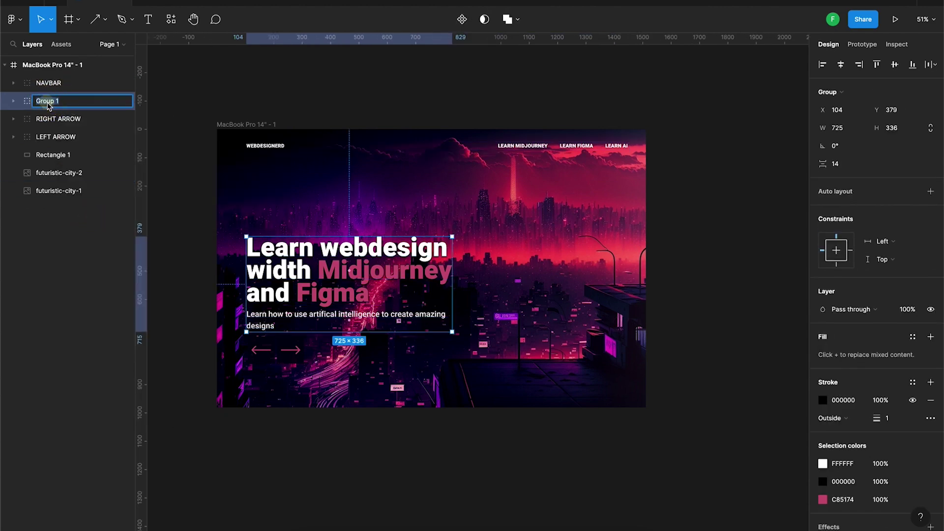
{"action": "type", "text": "TAGLINE"}
{"action": "key", "text": "Return"}
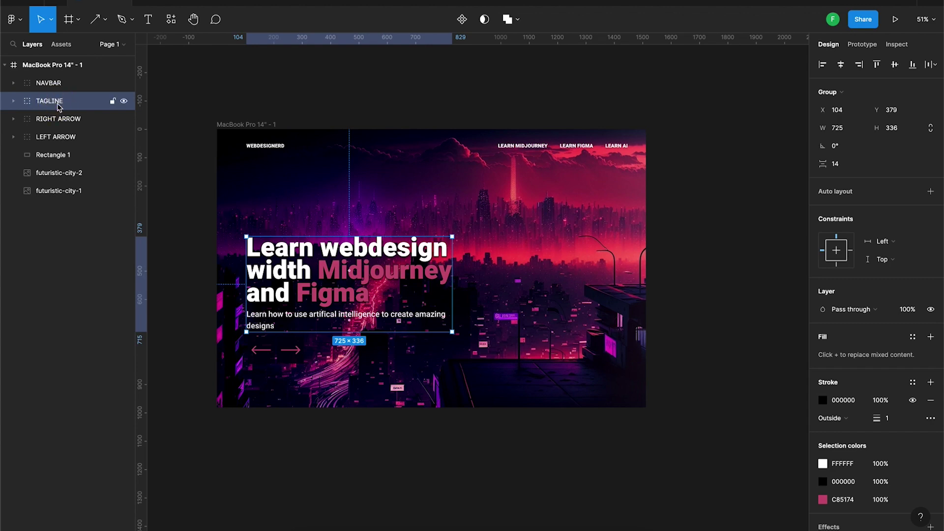
{"action": "left_click", "coordinate": [55, 137], "text": "shift"}
{"action": "key", "text": "shift+Left"}
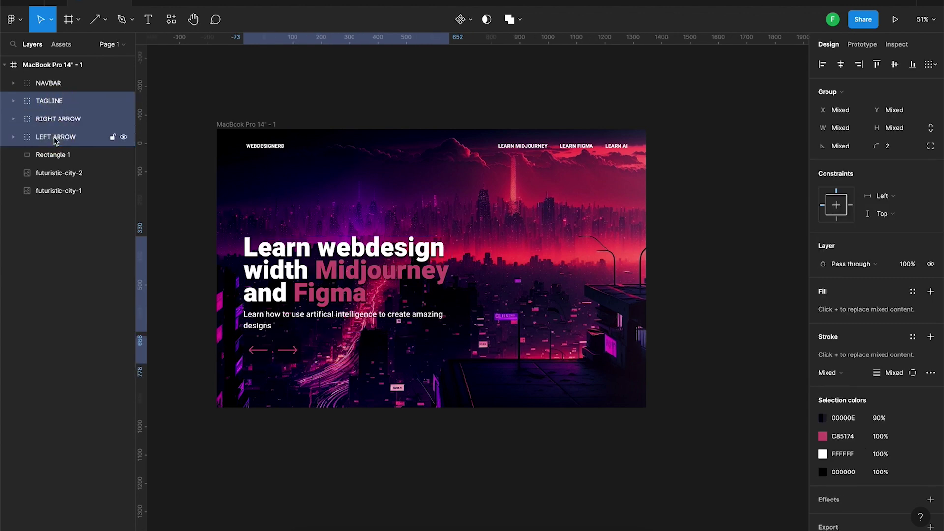
{"action": "key", "text": "shift+Left"}
{"action": "key", "text": "shift+Left"}
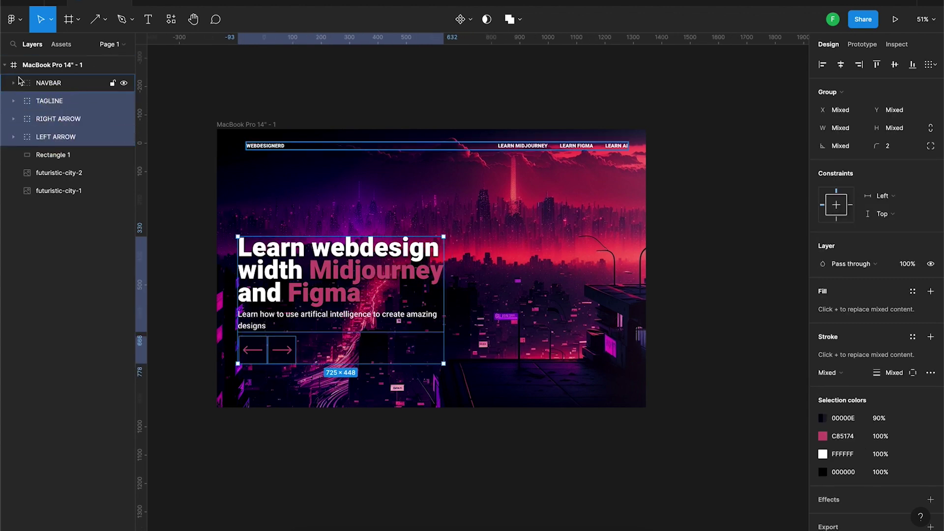
Step: Check the WEBDESIGNERD logo alignment and nudge both arrow groups slightly left
{"action": "left_click", "coordinate": [13, 82]}
{"action": "left_click", "coordinate": [68, 153]}
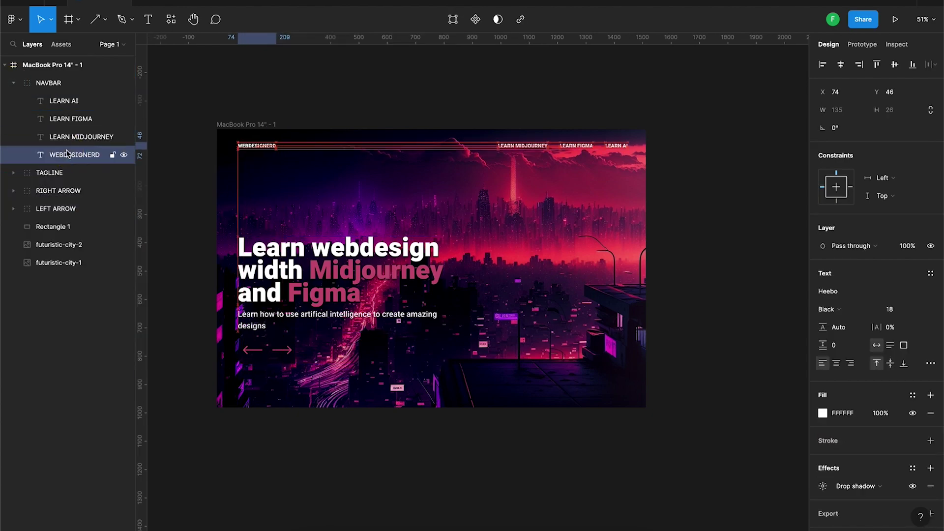
{"action": "left_click_drag", "start_coordinate": [295, 342], "coordinate": [243, 360]}
{"action": "scroll", "coordinate": [246, 360], "scroll_direction": "up", "scroll_amount": 5}
{"action": "key", "text": "Left"}
{"action": "key", "text": "Left"}
{"action": "key", "text": "Left"}
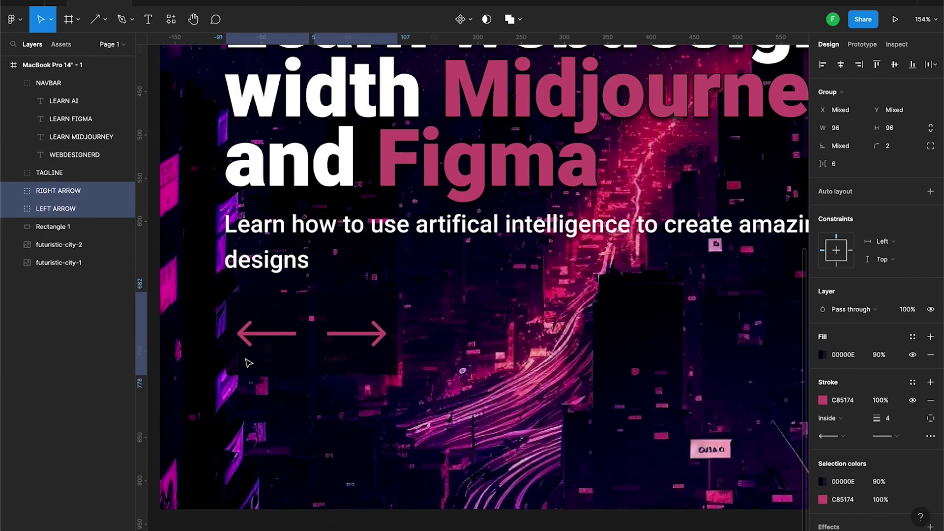
{"action": "scroll", "coordinate": [248, 363], "scroll_direction": "down", "scroll_amount": 3}
{"action": "scroll", "coordinate": [248, 363], "scroll_direction": "down", "scroll_amount": 2}
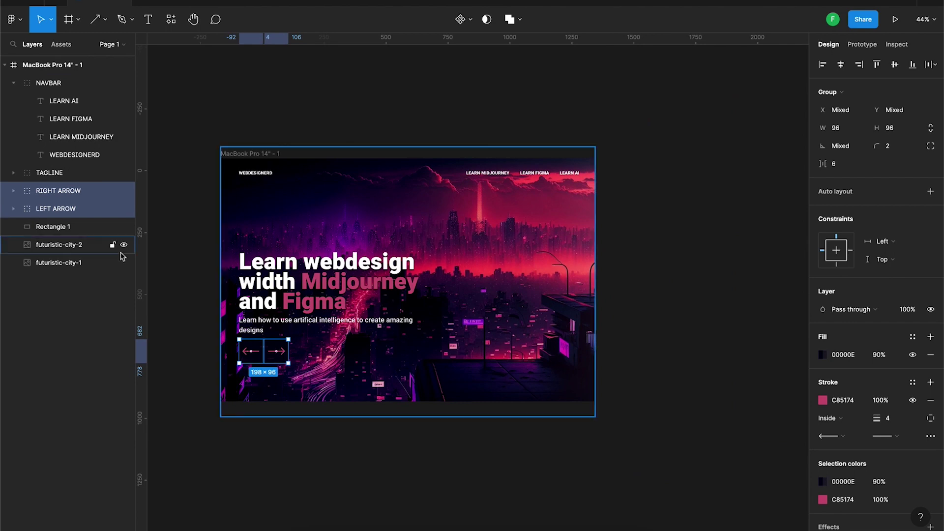
Step: Group the arrows, overlay and both city images as BACKGROUND-&-ARROWS
{"action": "left_click", "coordinate": [66, 264], "text": "shift"}
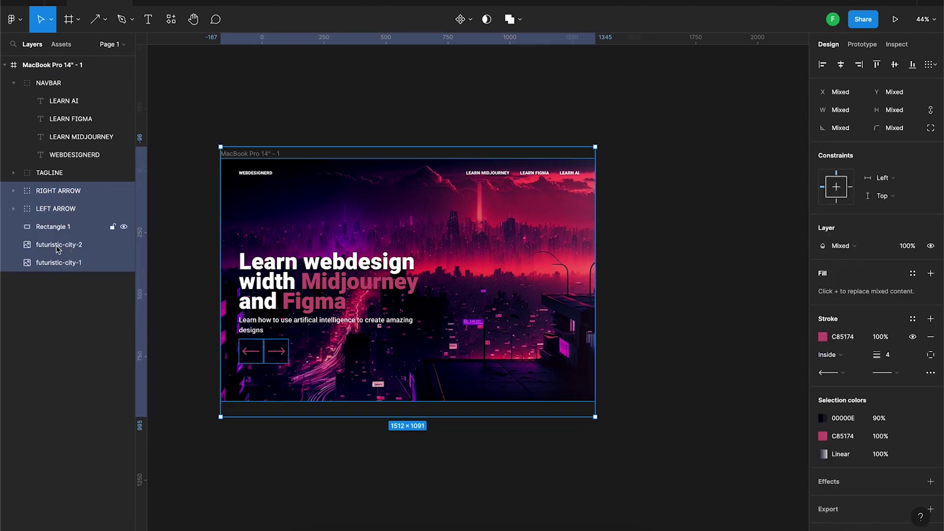
{"action": "right_click", "coordinate": [51, 244]}
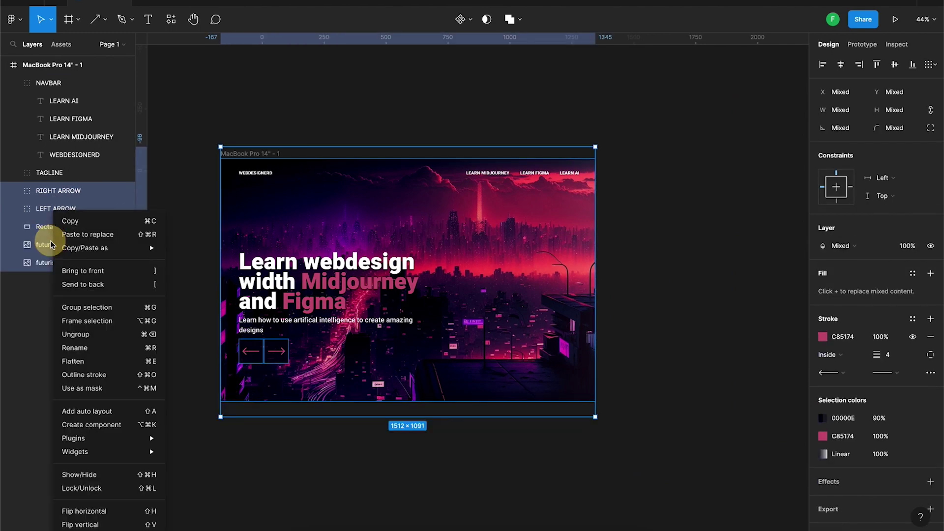
{"action": "left_click", "coordinate": [83, 307]}
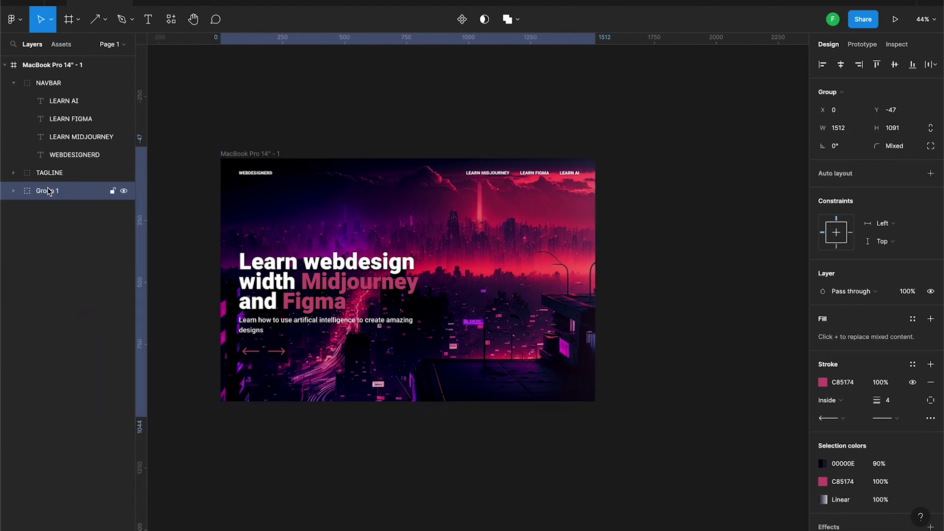
{"action": "double_click", "coordinate": [49, 192]}
{"action": "type", "text": "BACKGROUND-&-ARROWS"}
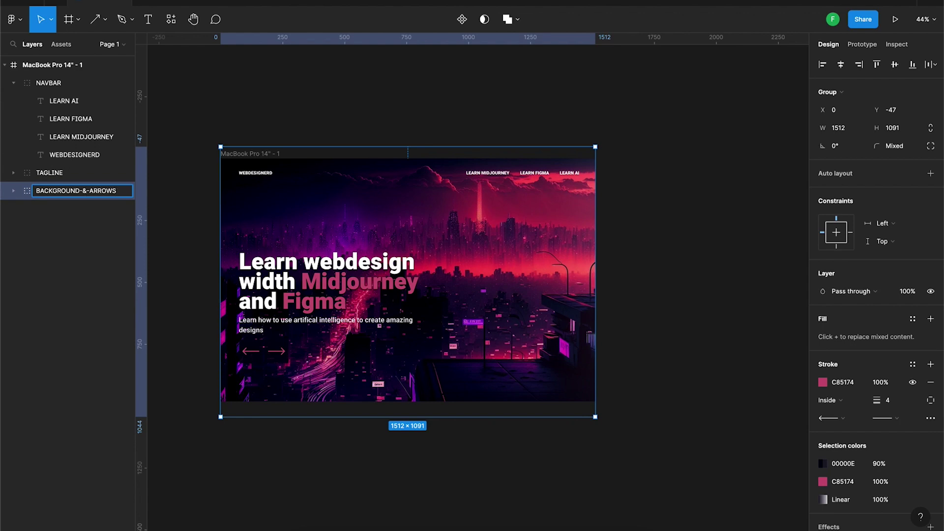
{"action": "key", "text": "Return"}
{"action": "left_click", "coordinate": [124, 192]}
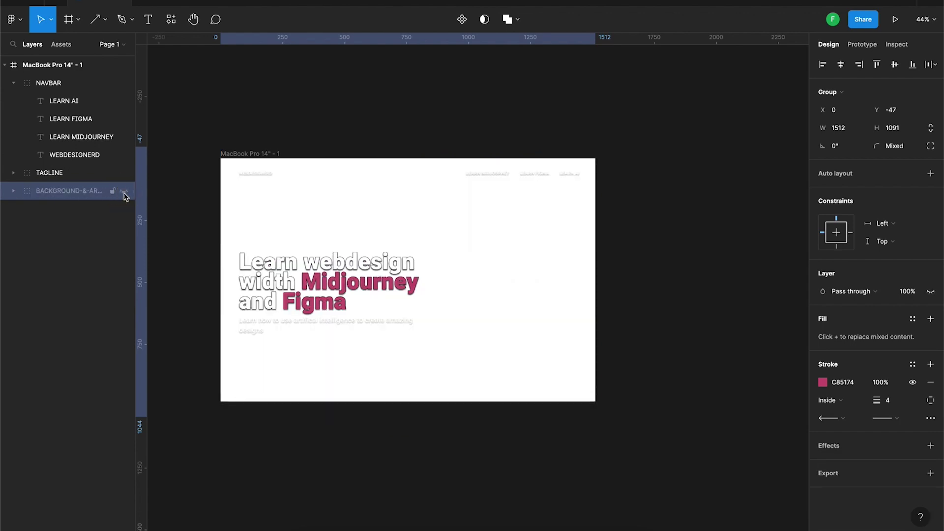
{"action": "left_click", "coordinate": [63, 190]}
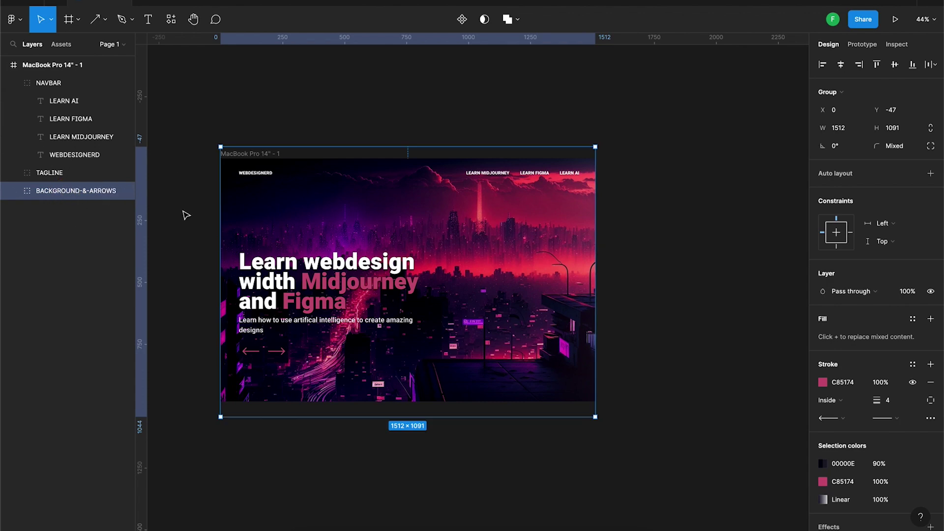
{"action": "scroll", "coordinate": [186, 215], "scroll_direction": "down", "scroll_amount": 3}
Step: Move BACKGROUND-&-ARROWS below the frame and place futuristic-city-1 right beside futuristic-city-2
{"action": "left_click_drag", "start_coordinate": [425, 257], "coordinate": [415, 455]}
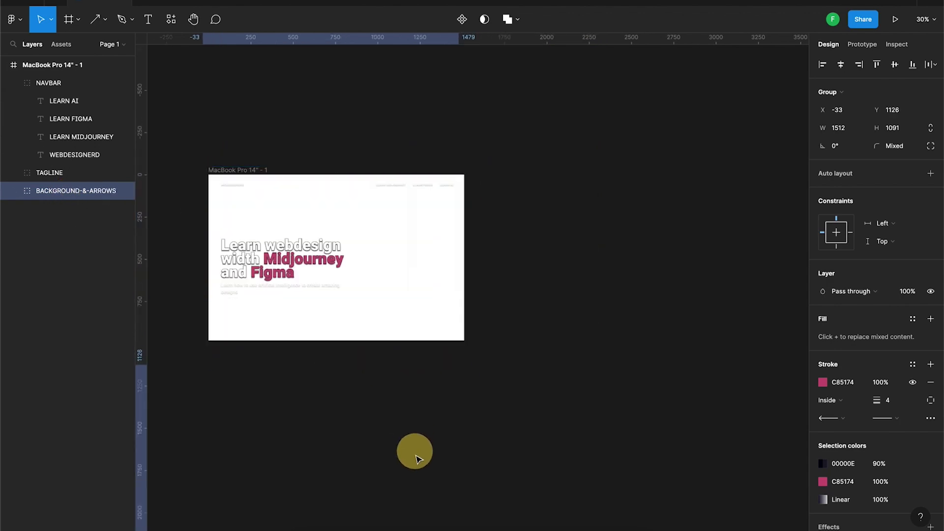
{"action": "left_click", "coordinate": [5, 65]}
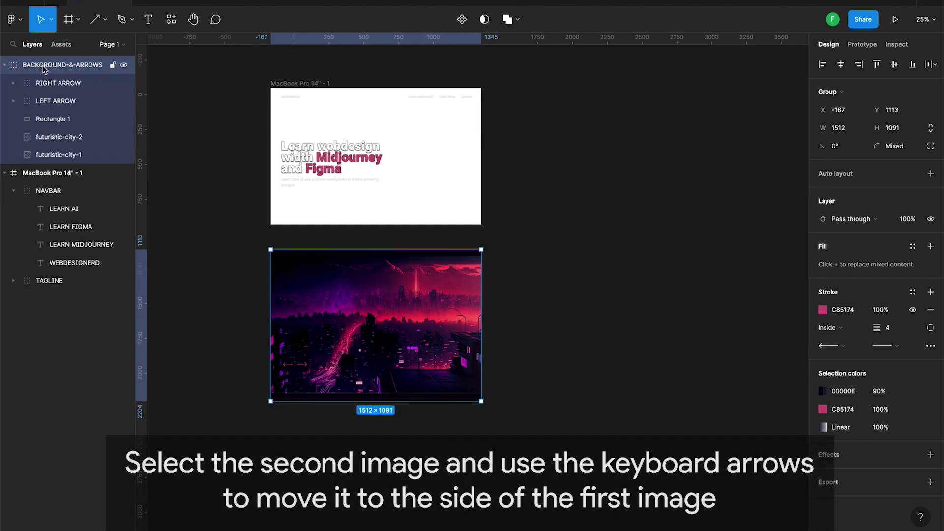
{"action": "left_click", "coordinate": [65, 138]}
{"action": "left_click", "coordinate": [63, 156]}
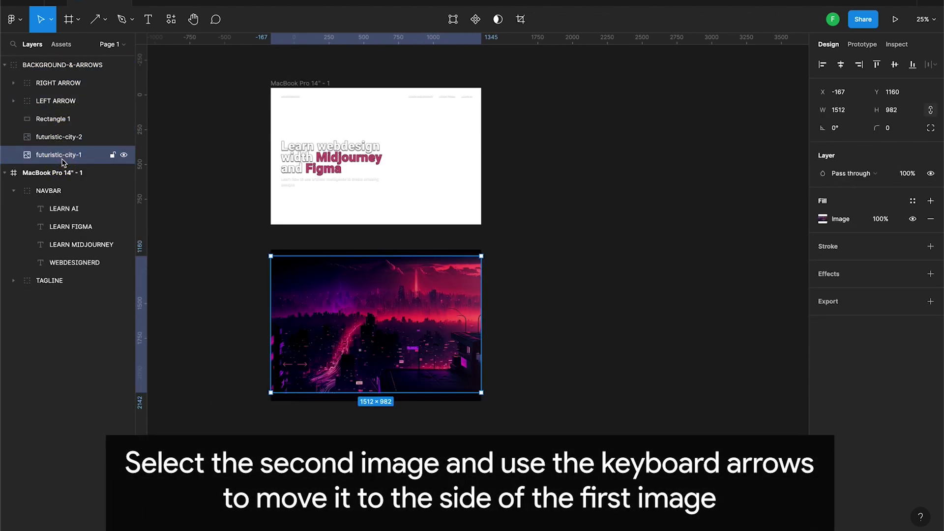
{"action": "key", "text": "shift+Right"}
{"action": "key", "text": "shift+Right"}
{"action": "key", "text": "shift+Right"}
{"action": "key", "text": "shift+Right"}
{"action": "key", "text": "shift+Right"}
{"action": "key", "text": "shift+Right"}
{"action": "key", "text": "shift+Right"}
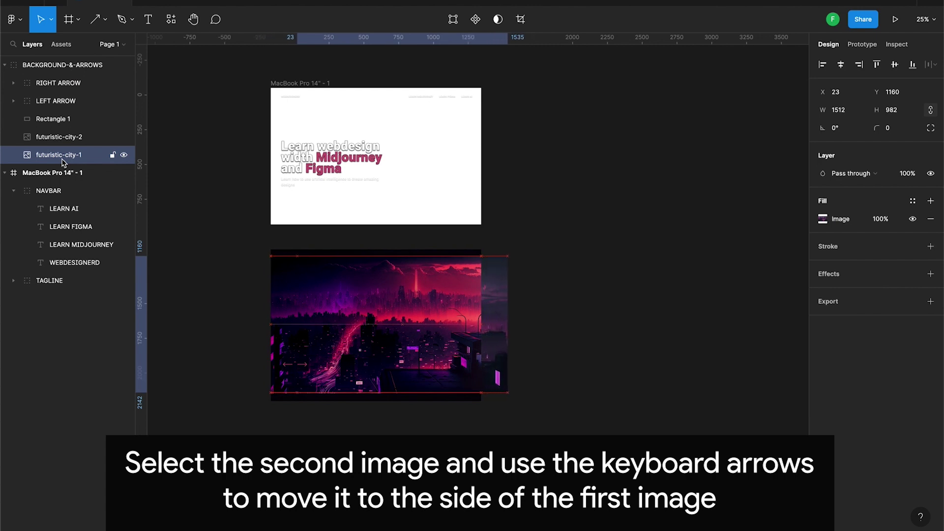
{"action": "key", "text": "shift+Right"}
{"action": "key", "text": "shift+Right"}
{"action": "key", "text": "shift+Right"}
{"action": "mouse_move", "coordinate": [505, 288]}
{"action": "left_mouse_down"}
{"action": "mouse_move", "coordinate": [699, 298]}
{"action": "mouse_move", "coordinate": [683, 299]}
{"action": "left_mouse_up"}
{"action": "left_click", "coordinate": [68, 66]}
{"action": "key", "text": "shift+2"}
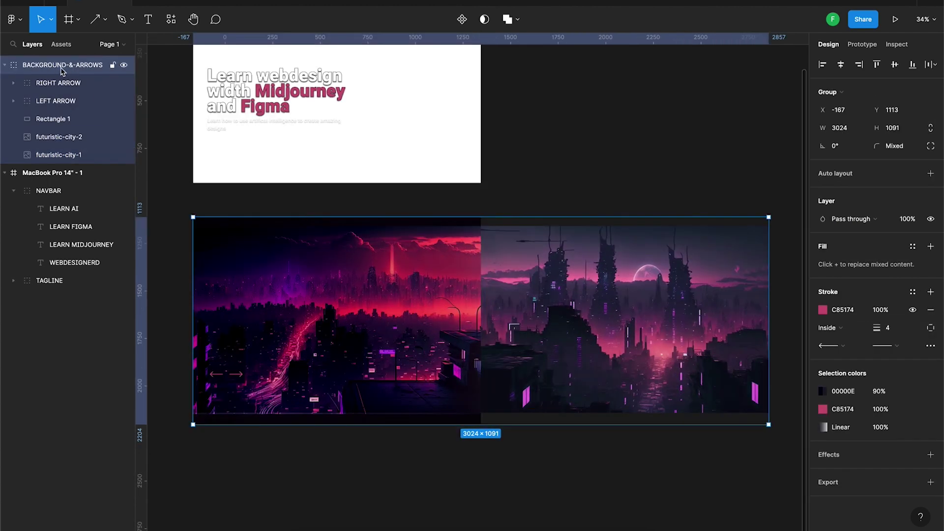
Step: Make BACKGROUND-&-ARROWS a component and shrink futuristic-city-1 to a 1px-wide sliver
{"action": "left_click", "coordinate": [461, 20]}
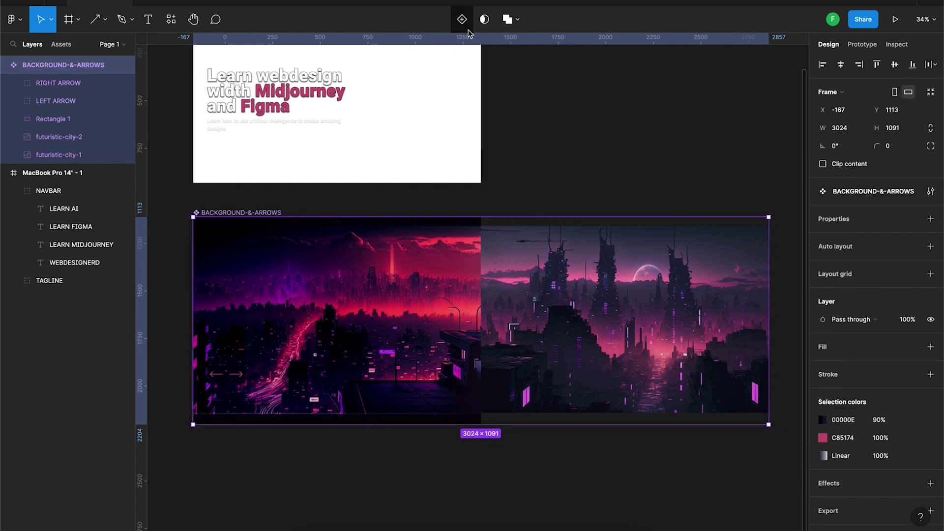
{"action": "left_click", "coordinate": [63, 155]}
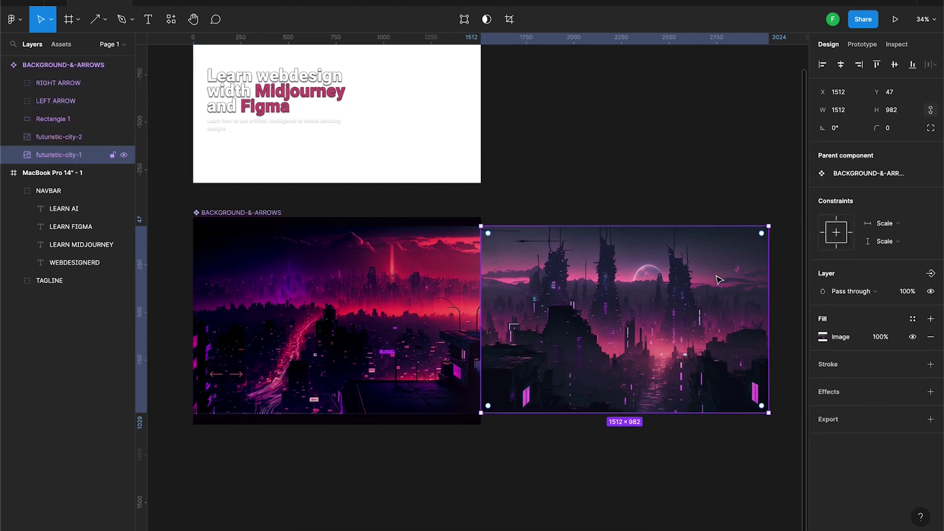
{"action": "scroll", "coordinate": [733, 303], "scroll_direction": "up", "scroll_amount": 3}
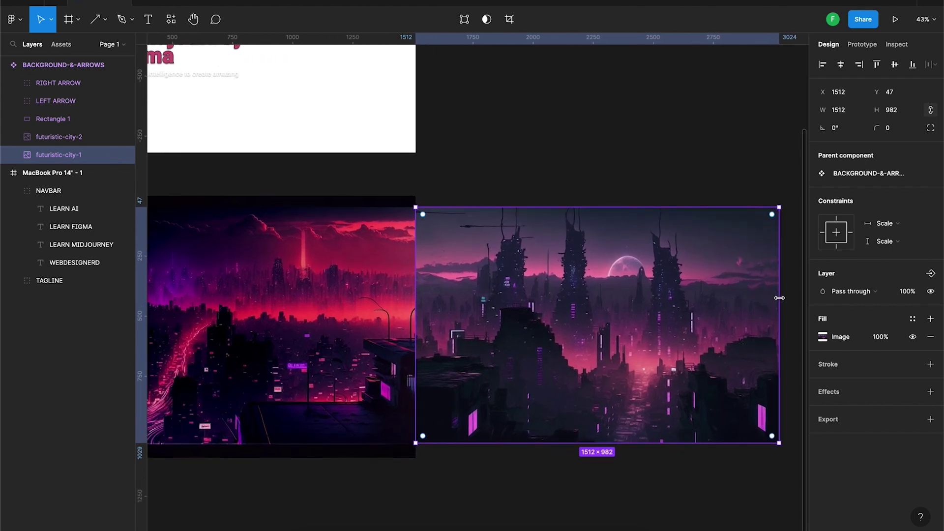
{"action": "left_click_drag", "start_coordinate": [778, 303], "coordinate": [458, 305]}
{"action": "scroll", "coordinate": [424, 306], "scroll_direction": "up", "scroll_amount": 3}
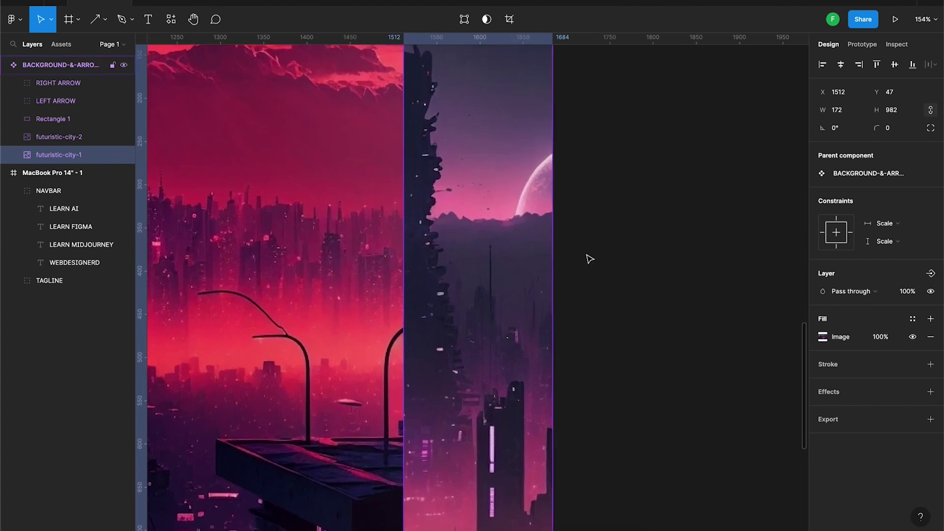
{"action": "left_click_drag", "start_coordinate": [555, 261], "coordinate": [318, 279]}
{"action": "scroll", "coordinate": [405, 270], "scroll_direction": "up", "scroll_amount": 10}
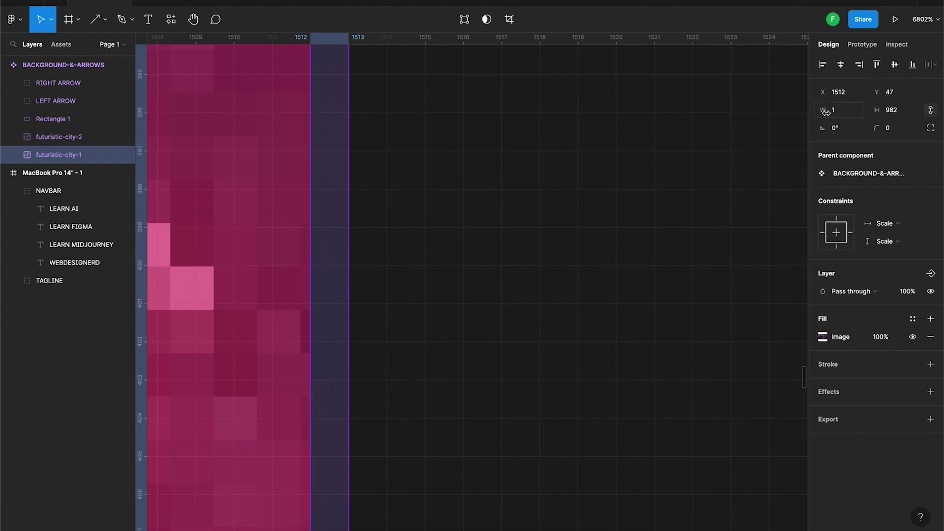
{"action": "scroll", "coordinate": [612, 191], "scroll_direction": "down", "scroll_amount": 5}
{"action": "scroll", "coordinate": [612, 192], "scroll_direction": "down", "scroll_amount": 10}
{"action": "scroll", "coordinate": [612, 191], "scroll_direction": "down", "scroll_amount": 3}
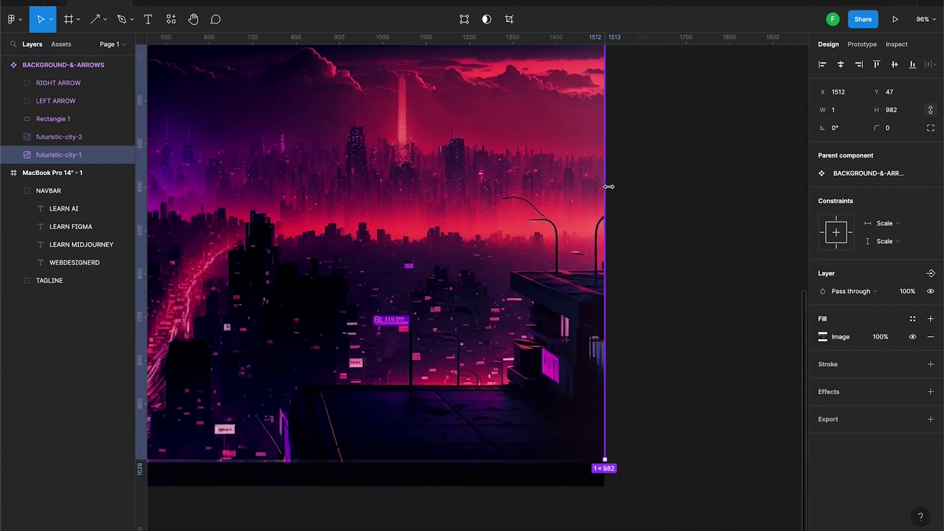
{"action": "scroll", "coordinate": [568, 297], "scroll_direction": "up", "scroll_amount": 3}
Step: Resize the component width back to 1512 to show only the first city
{"action": "left_click", "coordinate": [248, 136]}
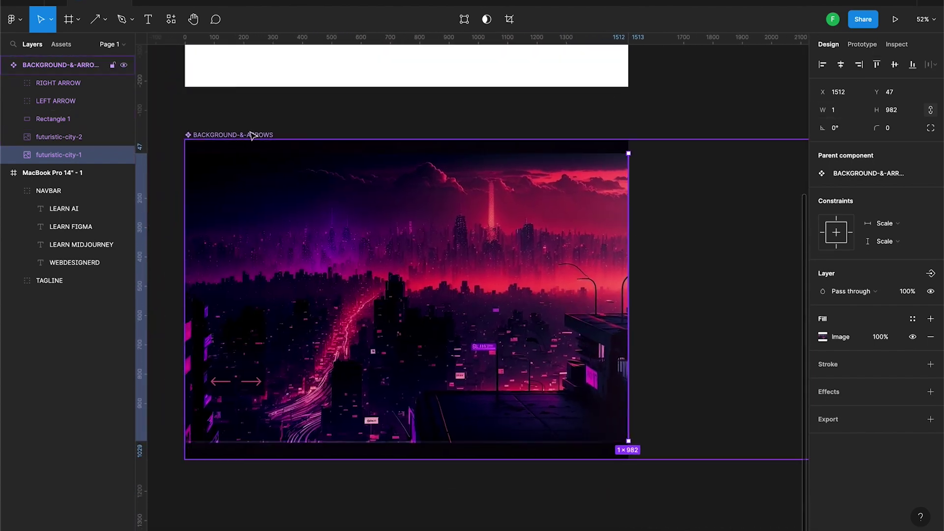
{"action": "scroll", "coordinate": [520, 211], "scroll_direction": "down", "scroll_amount": 5}
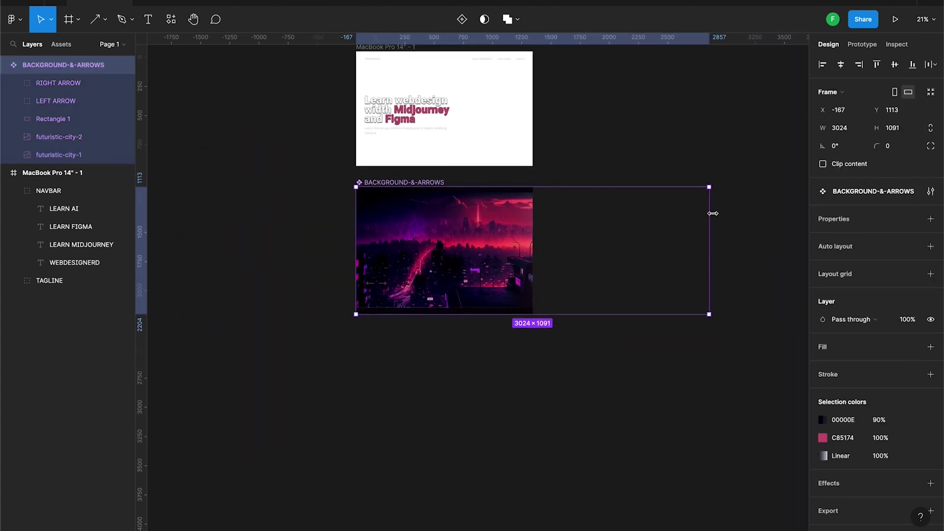
{"action": "left_click_drag", "start_coordinate": [712, 215], "coordinate": [541, 231]}
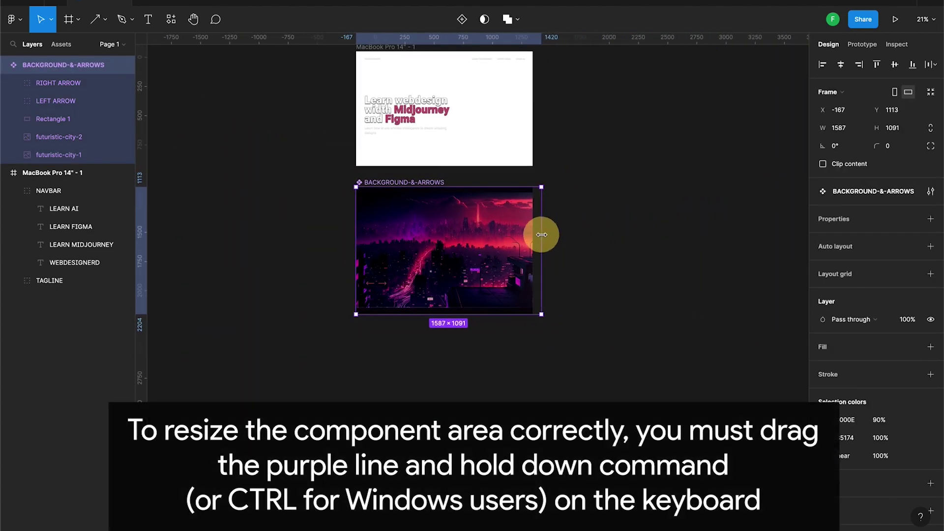
{"action": "scroll", "coordinate": [542, 232], "scroll_direction": "up", "scroll_amount": 2}
{"action": "scroll", "coordinate": [543, 231], "scroll_direction": "up", "scroll_amount": 6}
{"action": "scroll", "coordinate": [544, 227], "scroll_direction": "up", "scroll_amount": 8}
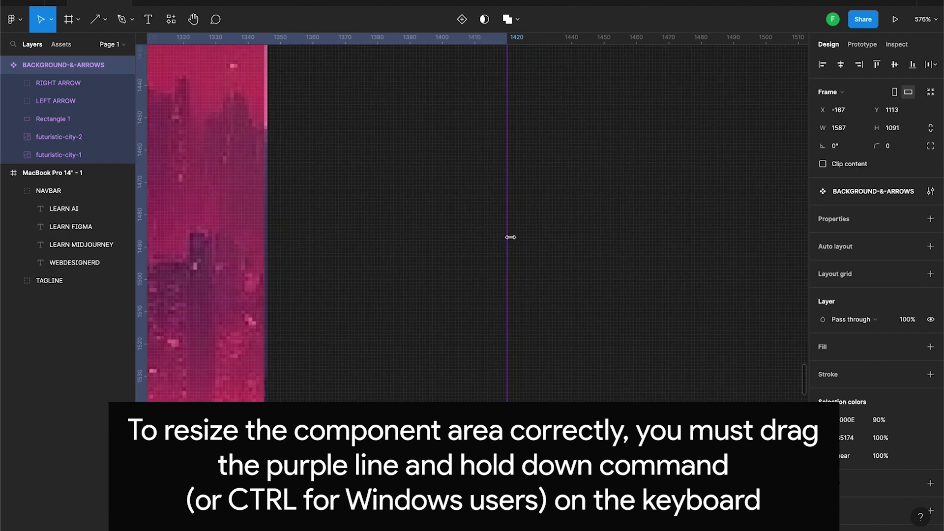
{"action": "left_click_drag", "start_coordinate": [511, 237], "coordinate": [265, 257]}
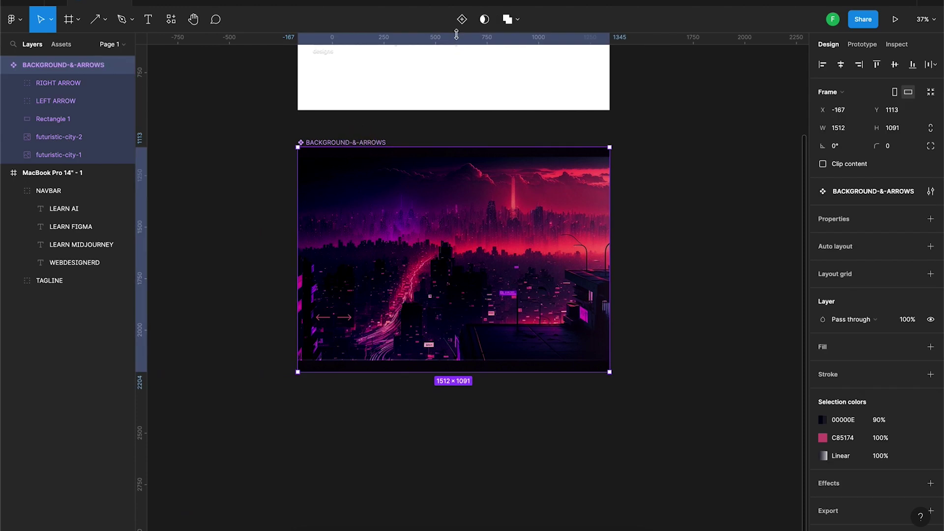
Step: Add Variant2 and collapse its futuristic-city-2 image to a 1px sliver
{"action": "left_click", "coordinate": [463, 19]}
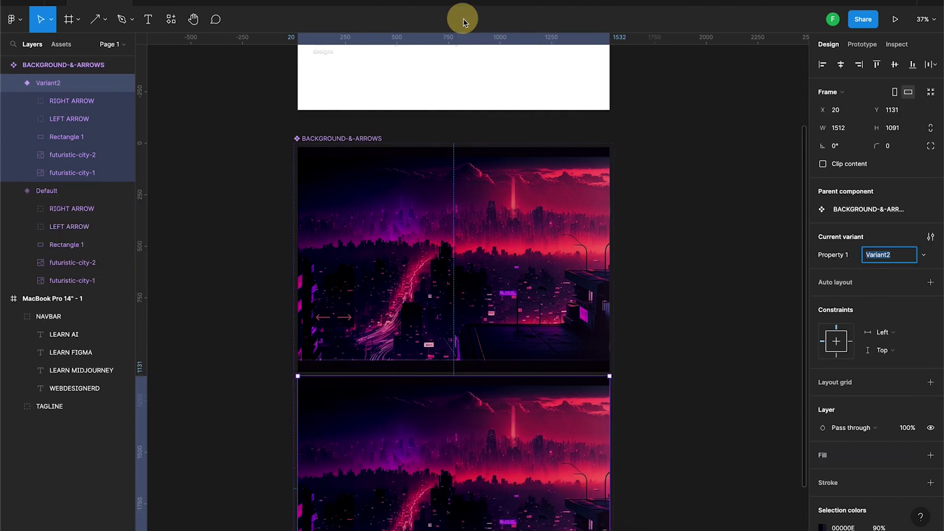
{"action": "scroll", "coordinate": [469, 217], "scroll_direction": "down", "scroll_amount": 5}
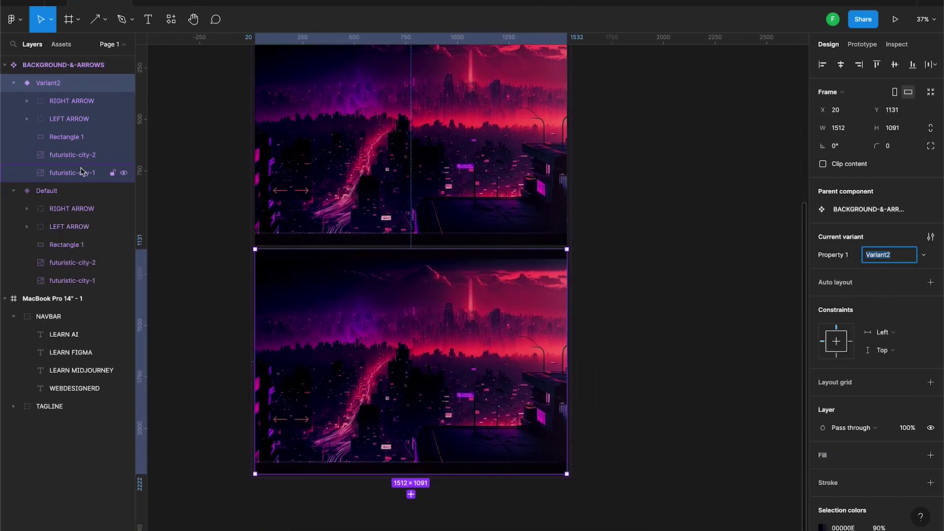
{"action": "left_click", "coordinate": [73, 154]}
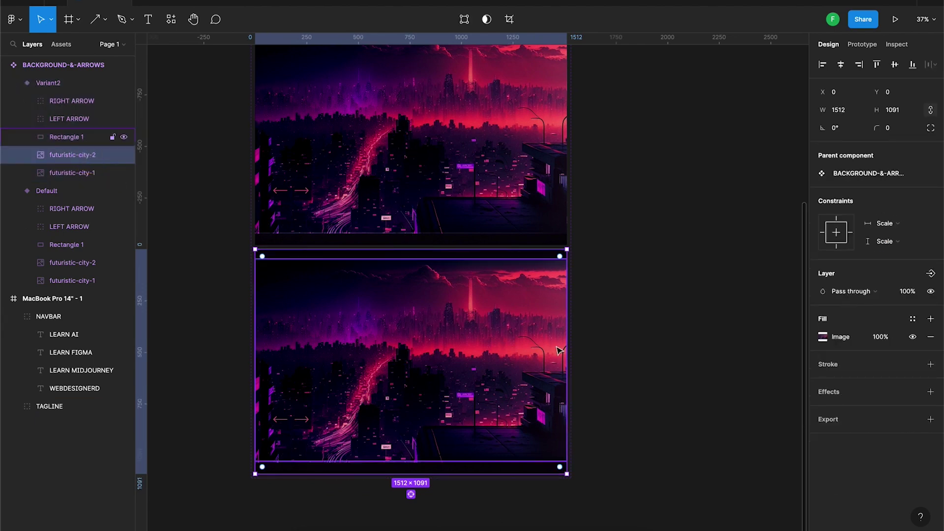
{"action": "scroll", "coordinate": [559, 350], "scroll_direction": "up", "scroll_amount": 5, "text": "ctrl"}
{"action": "scroll", "coordinate": [559, 350], "scroll_direction": "up", "scroll_amount": 2, "text": "ctrl"}
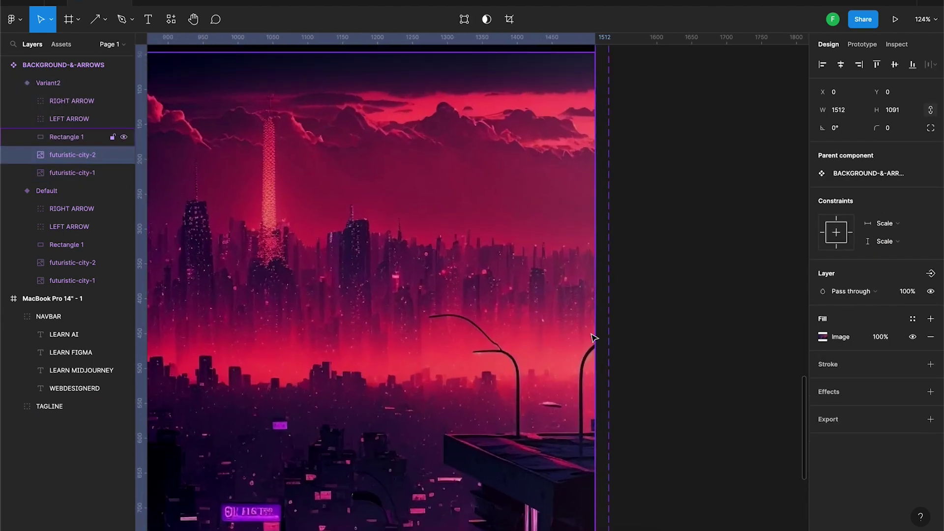
{"action": "left_click_drag", "start_coordinate": [593, 334], "coordinate": [267, 368]}
{"action": "scroll", "coordinate": [267, 367], "scroll_direction": "down", "scroll_amount": 5, "text": "ctrl"}
{"action": "scroll", "coordinate": [357, 349], "scroll_direction": "down", "scroll_amount": 3, "text": "ctrl"}
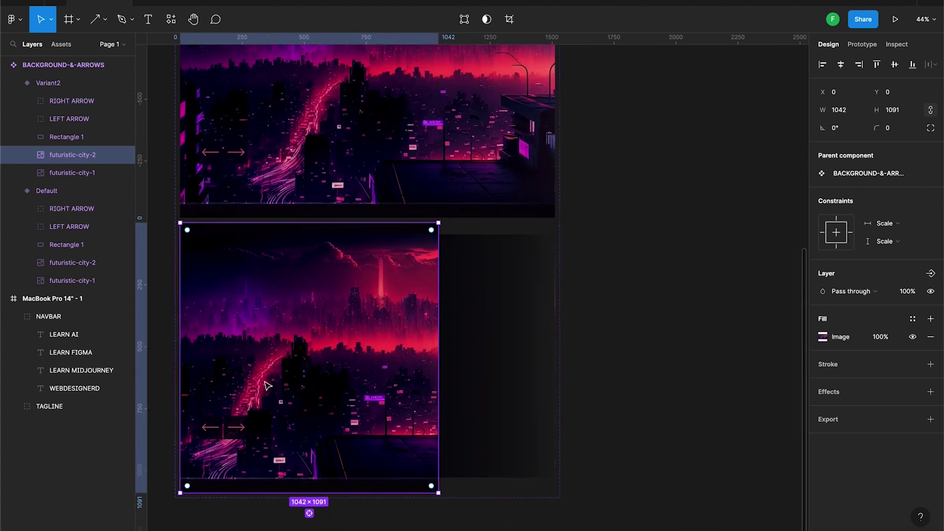
{"action": "left_click_drag", "start_coordinate": [476, 314], "coordinate": [218, 313]}
{"action": "scroll", "coordinate": [219, 313], "scroll_direction": "up", "scroll_amount": 10, "text": "ctrl"}
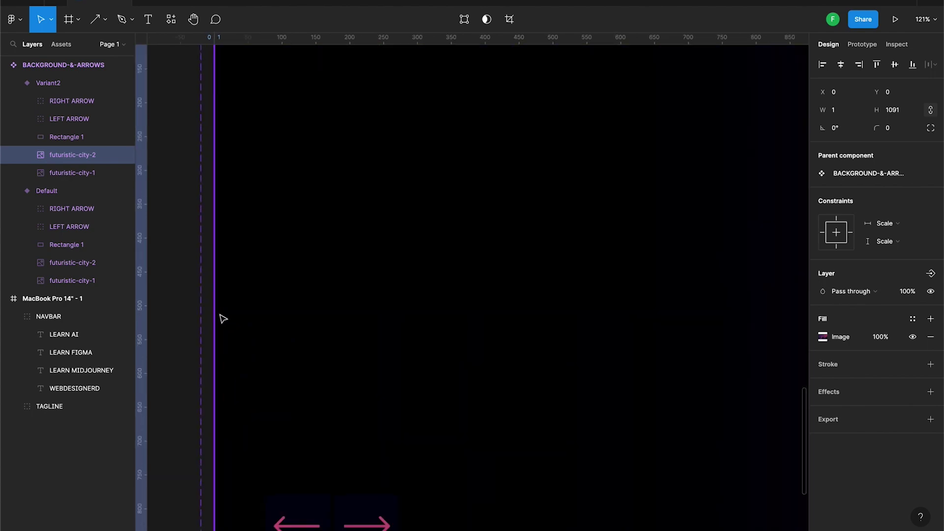
{"action": "scroll", "coordinate": [221, 317], "scroll_direction": "right", "scroll_amount": 3}
{"action": "scroll", "coordinate": [178, 305], "scroll_direction": "up", "scroll_amount": 5, "text": "ctrl"}
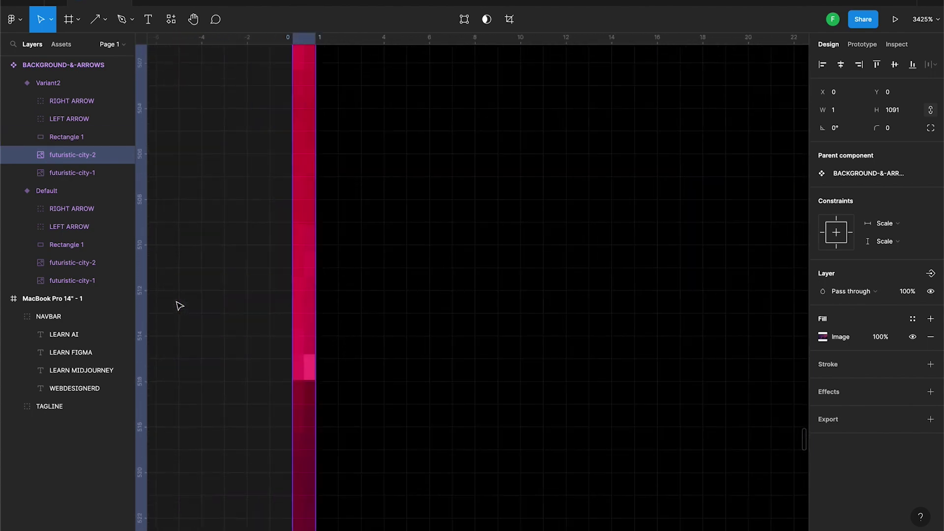
{"action": "scroll", "coordinate": [590, 219], "scroll_direction": "left", "scroll_amount": 5}
{"action": "scroll", "coordinate": [625, 238], "scroll_direction": "down", "scroll_amount": 15, "text": "ctrl"}
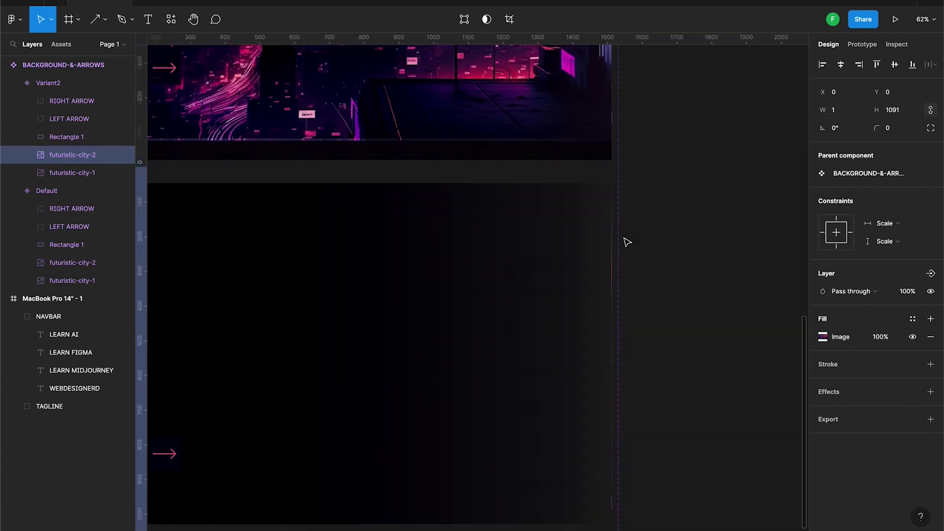
Step: Stretch Variant2's futuristic-city-1 leftward to X 0 so it fills the frame
{"action": "left_click", "coordinate": [91, 176]}
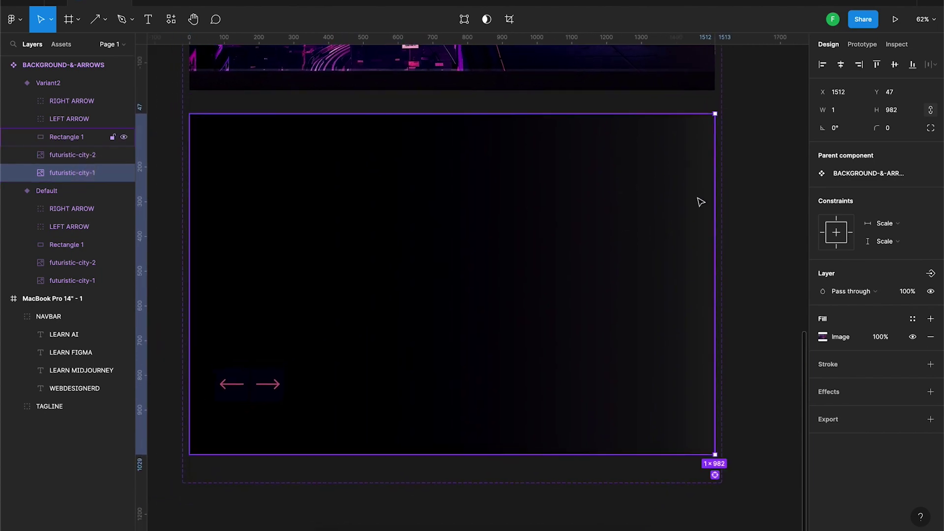
{"action": "scroll", "coordinate": [707, 217], "scroll_direction": "up", "scroll_amount": 10, "text": "ctrl"}
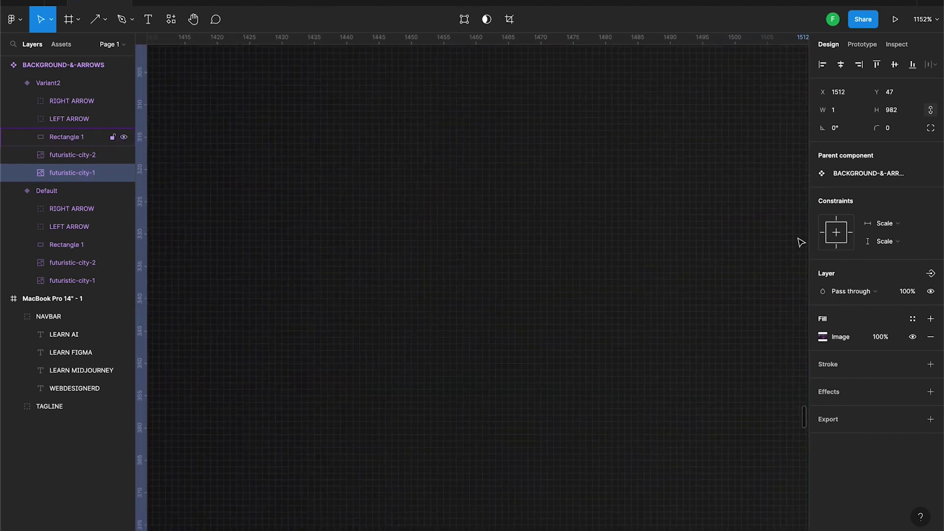
{"action": "left_click_drag", "start_coordinate": [729, 239], "coordinate": [281, 264]}
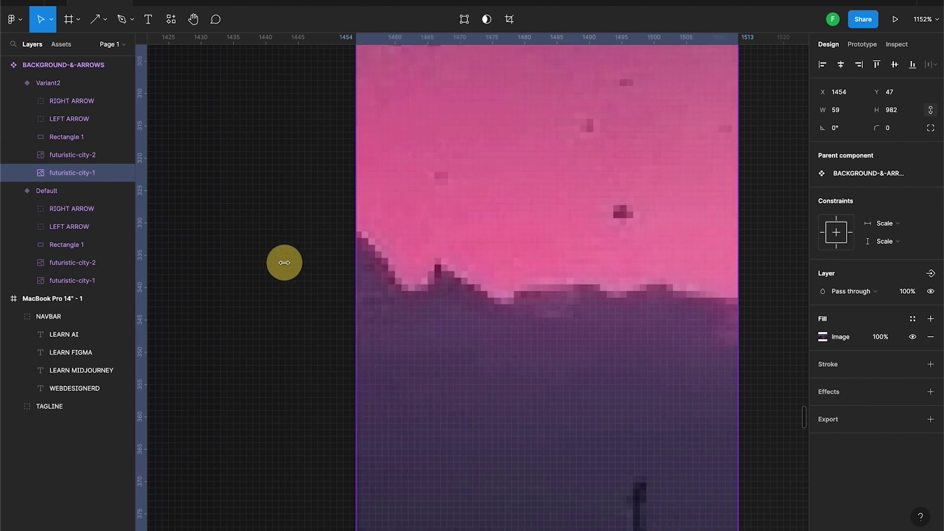
{"action": "scroll", "coordinate": [282, 261], "scroll_direction": "down", "scroll_amount": 10, "text": "ctrl"}
{"action": "scroll", "coordinate": [281, 263], "scroll_direction": "down", "scroll_amount": 5, "text": "ctrl"}
{"action": "scroll", "coordinate": [284, 268], "scroll_direction": "left", "scroll_amount": 5}
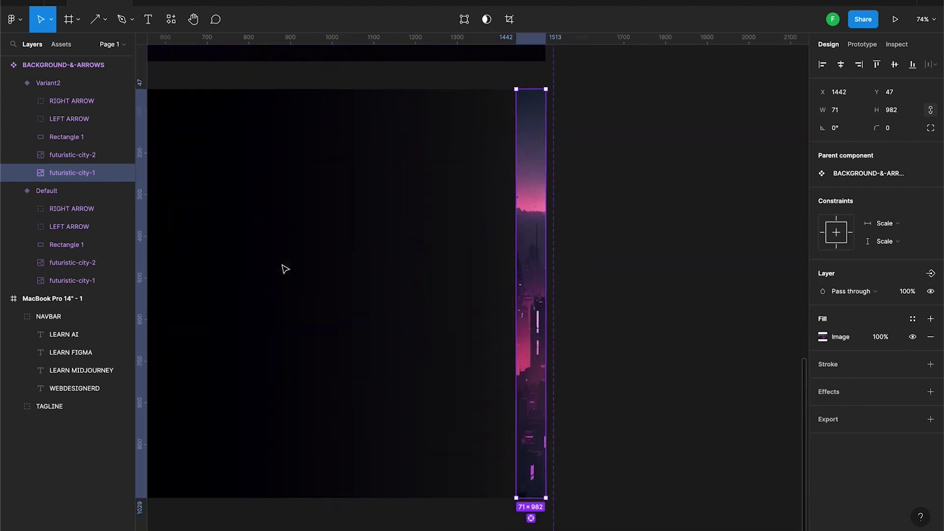
{"action": "scroll", "coordinate": [284, 268], "scroll_direction": "left", "scroll_amount": 3}
{"action": "scroll", "coordinate": [284, 267], "scroll_direction": "left", "scroll_amount": 2}
{"action": "scroll", "coordinate": [284, 268], "scroll_direction": "left", "scroll_amount": 3}
{"action": "scroll", "coordinate": [284, 268], "scroll_direction": "up", "scroll_amount": 1}
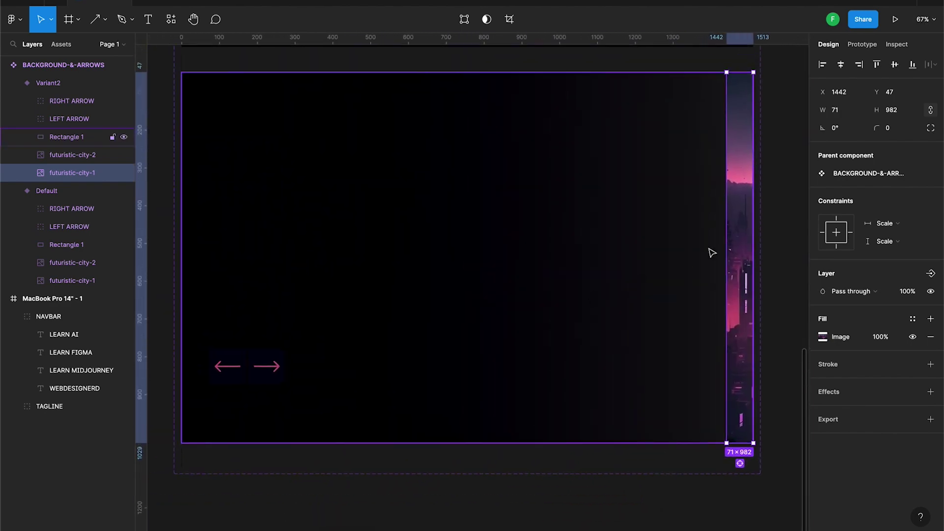
{"action": "left_click_drag", "start_coordinate": [725, 248], "coordinate": [192, 268]}
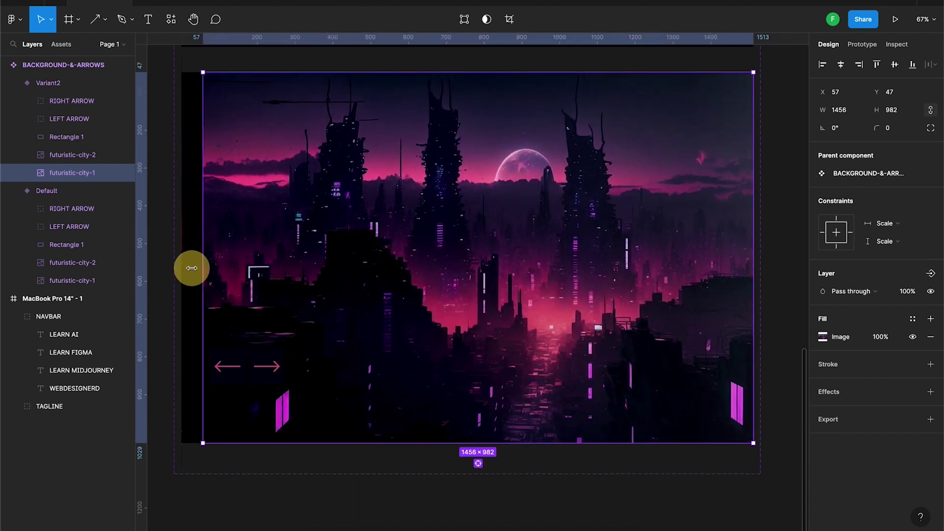
{"action": "scroll", "coordinate": [192, 268], "scroll_direction": "up", "scroll_amount": 5, "text": "ctrl"}
{"action": "scroll", "coordinate": [200, 274], "scroll_direction": "left", "scroll_amount": 1}
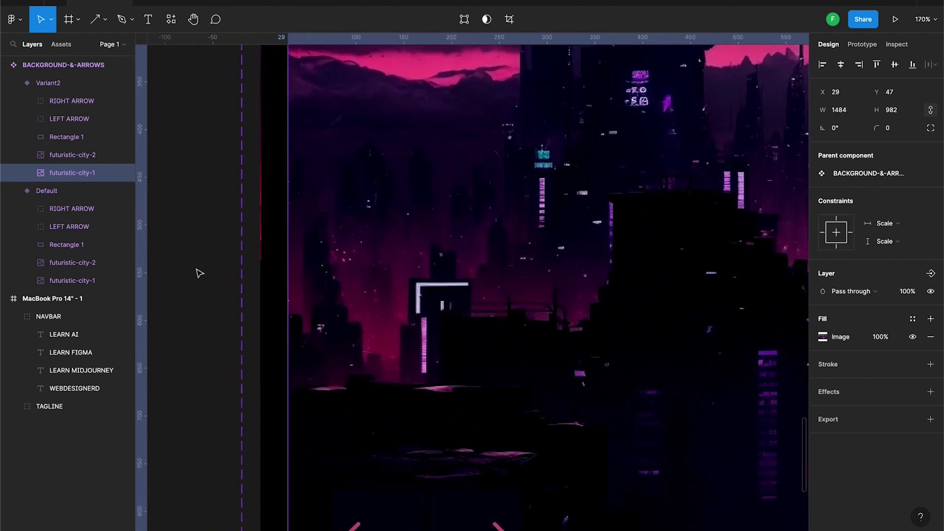
{"action": "left_click_drag", "start_coordinate": [288, 254], "coordinate": [260, 255]}
{"action": "key", "text": "shift+1"}
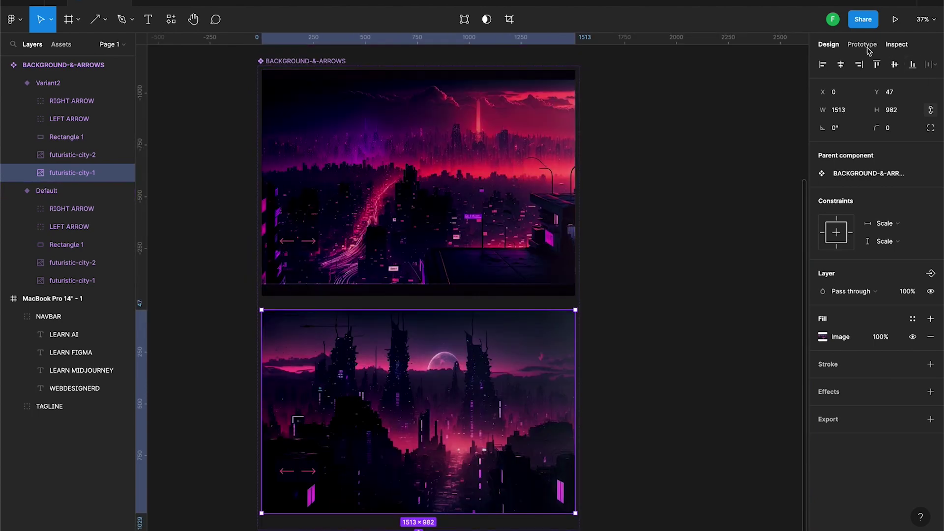
Step: Link the Default RIGHT ARROW to Variant2 with a Smart animate, Slow easing transition
{"action": "left_click", "coordinate": [852, 47]}
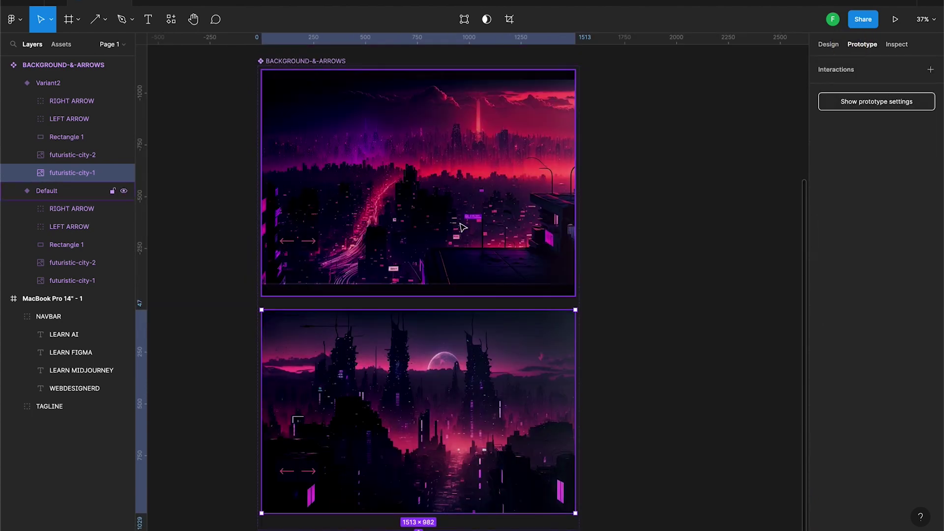
{"action": "left_click", "coordinate": [309, 250]}
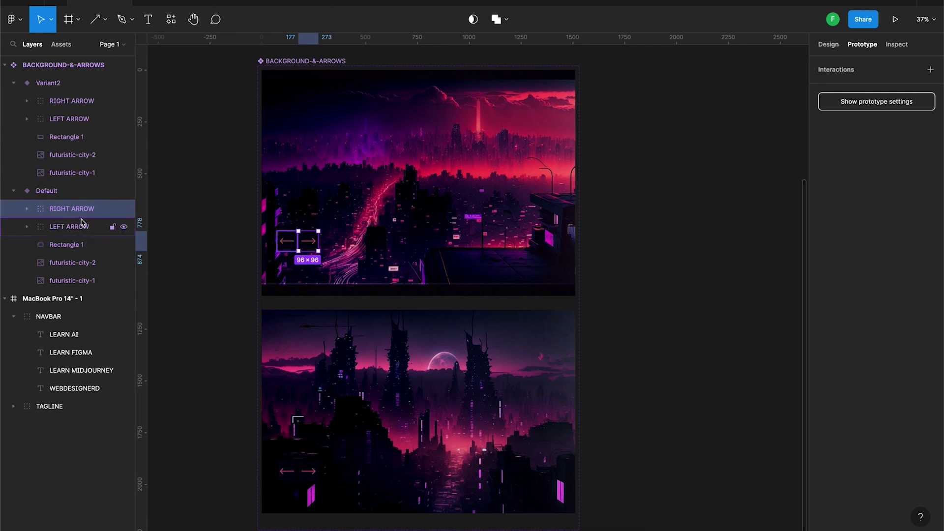
{"action": "left_click_drag", "start_coordinate": [318, 242], "coordinate": [426, 342]}
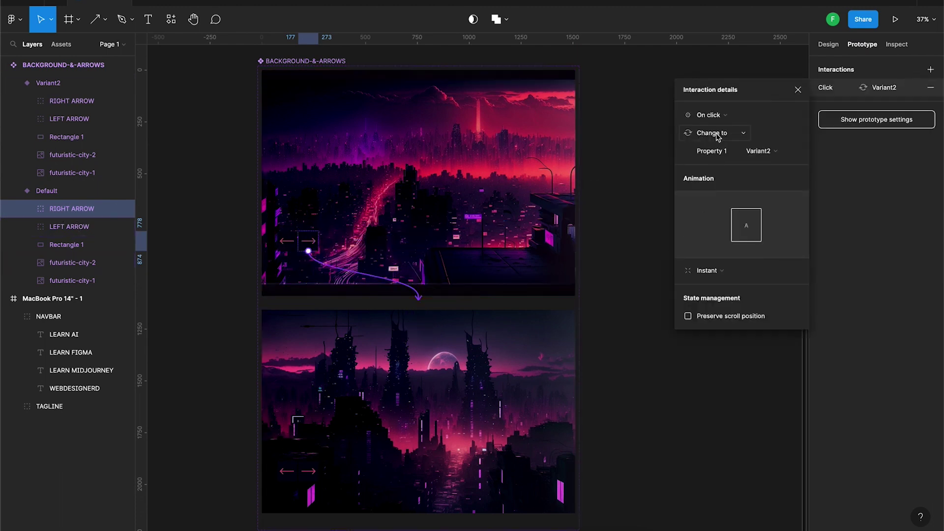
{"action": "left_click", "coordinate": [707, 270]}
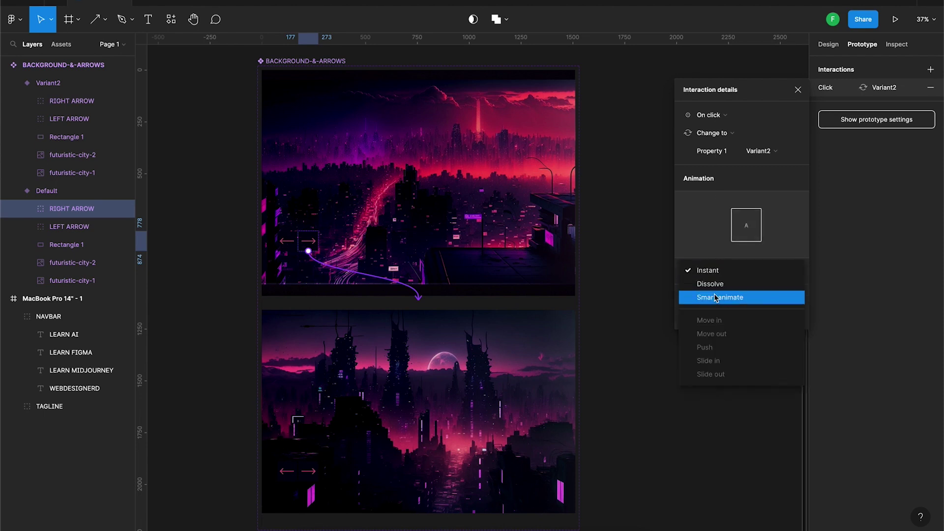
{"action": "left_click", "coordinate": [715, 297]}
{"action": "left_click", "coordinate": [724, 294]}
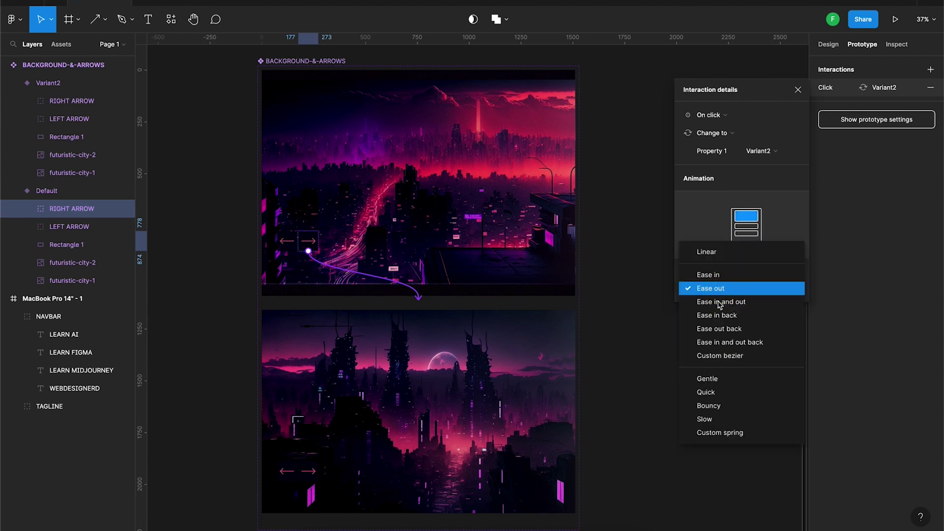
{"action": "left_click", "coordinate": [712, 417]}
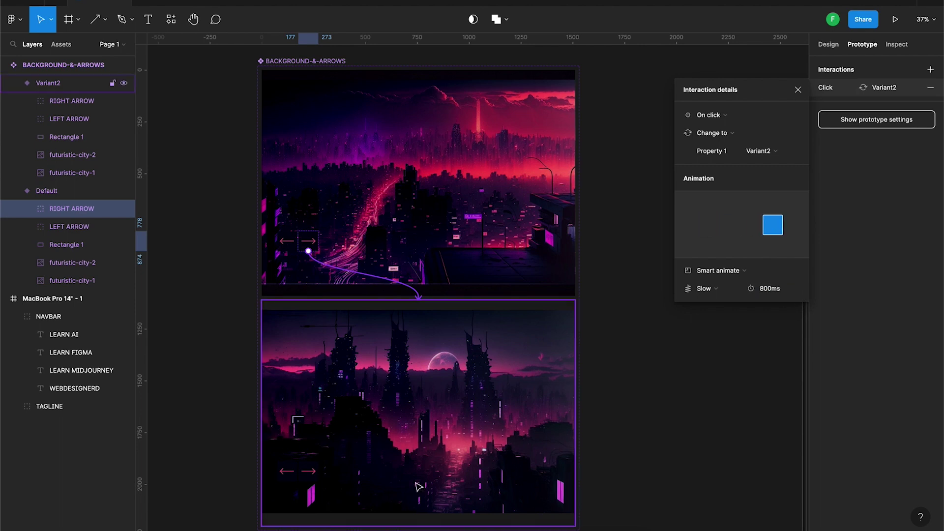
Step: Link Variant2's LEFT ARROW click back to the Default variant
{"action": "left_click", "coordinate": [292, 478]}
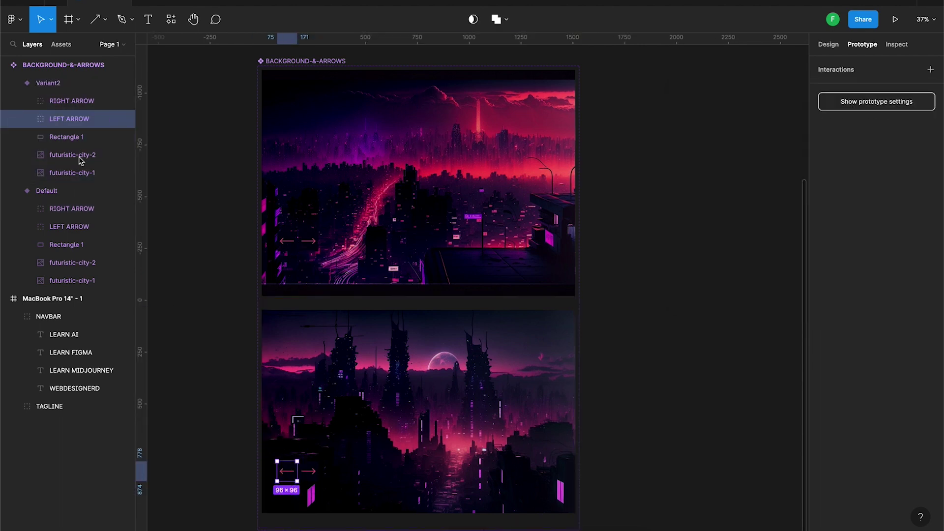
{"action": "mouse_move", "coordinate": [287, 470]}
{"action": "left_click_drag", "start_coordinate": [278, 471], "coordinate": [358, 286]}
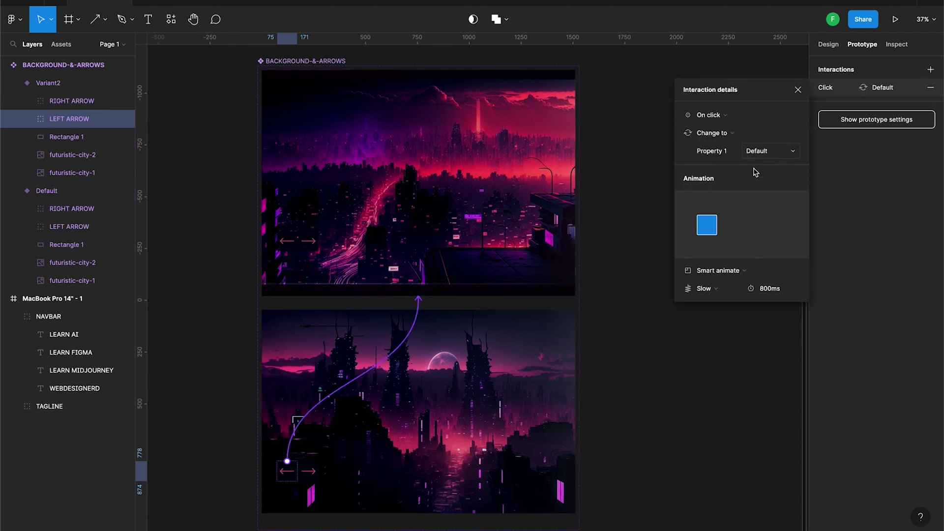
{"action": "scroll", "coordinate": [544, 333], "scroll_direction": "down", "scroll_amount": 3}
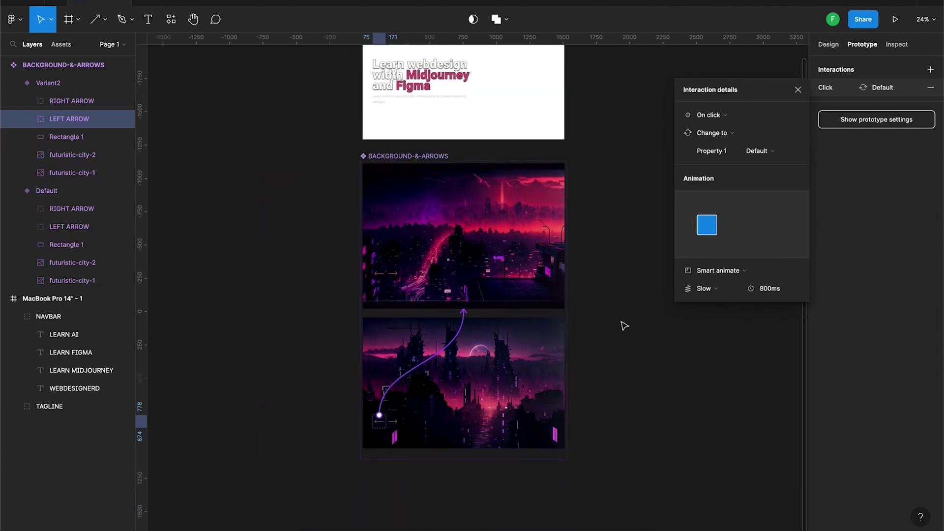
{"action": "left_click", "coordinate": [624, 324]}
Step: Select and copy the slider's Default variant
{"action": "left_click", "coordinate": [410, 158]}
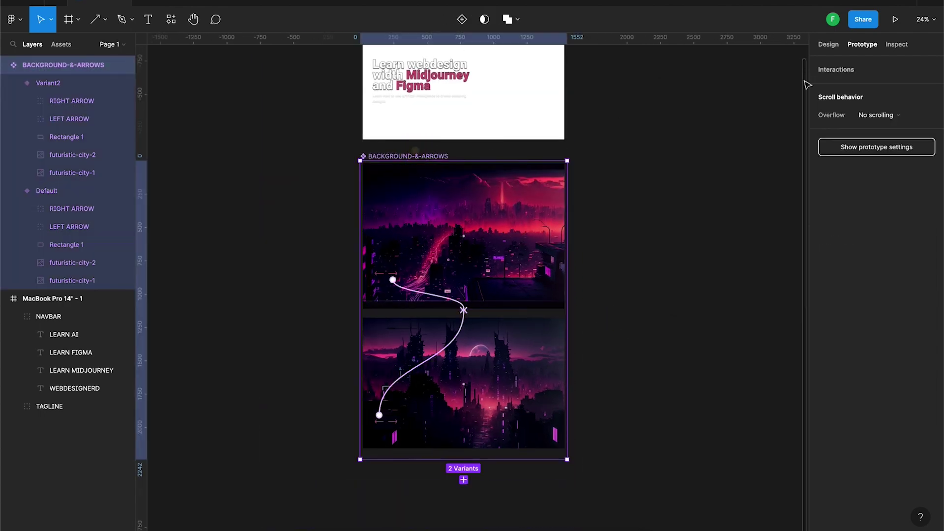
{"action": "left_click", "coordinate": [831, 45]}
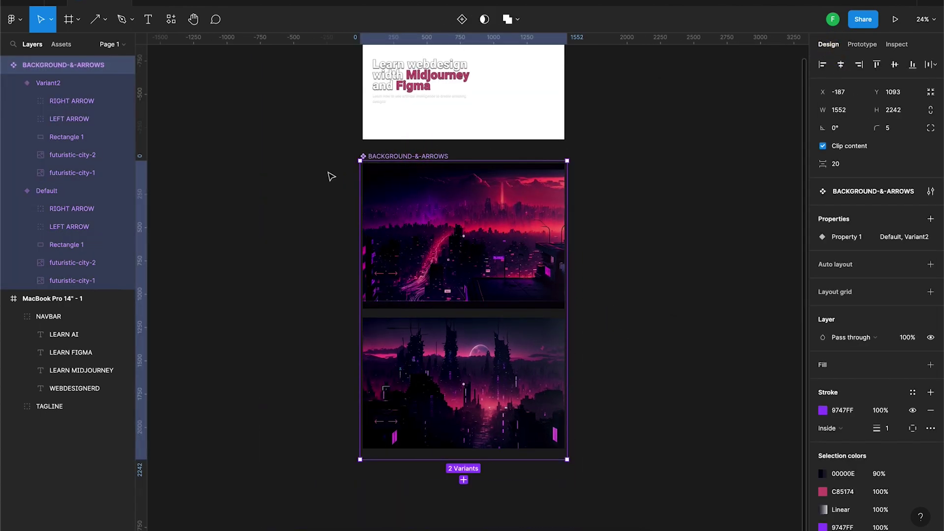
{"action": "left_click", "coordinate": [406, 200]}
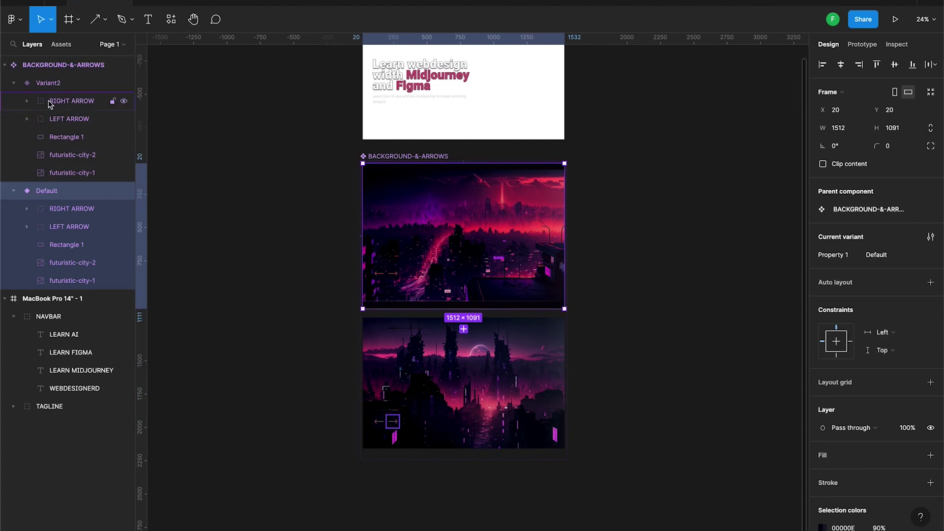
{"action": "right_click", "coordinate": [60, 196]}
{"action": "key", "text": "Escape"}
Step: Paste the Default instance into the MacBook Pro 14" - 1 frame at X 0, Y 0
{"action": "scroll", "coordinate": [280, 253], "scroll_direction": "up", "scroll_amount": 5}
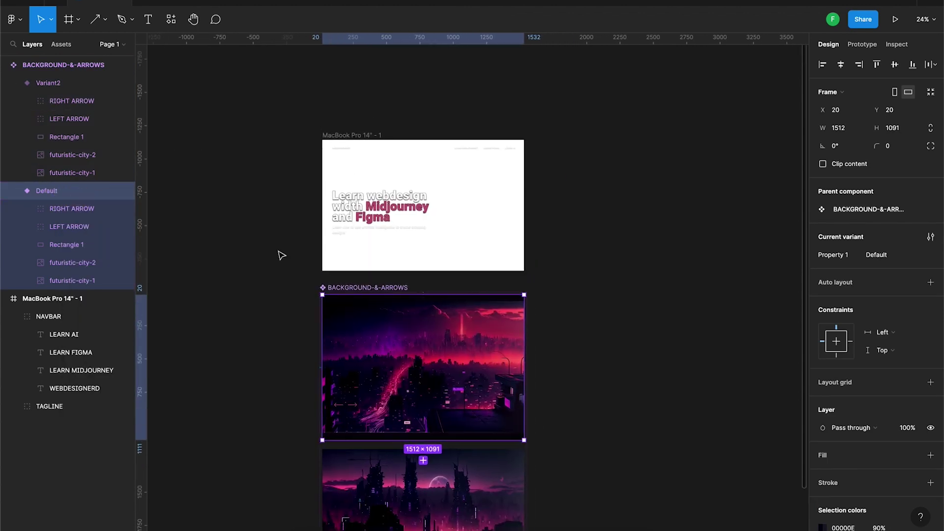
{"action": "left_click", "coordinate": [346, 175]}
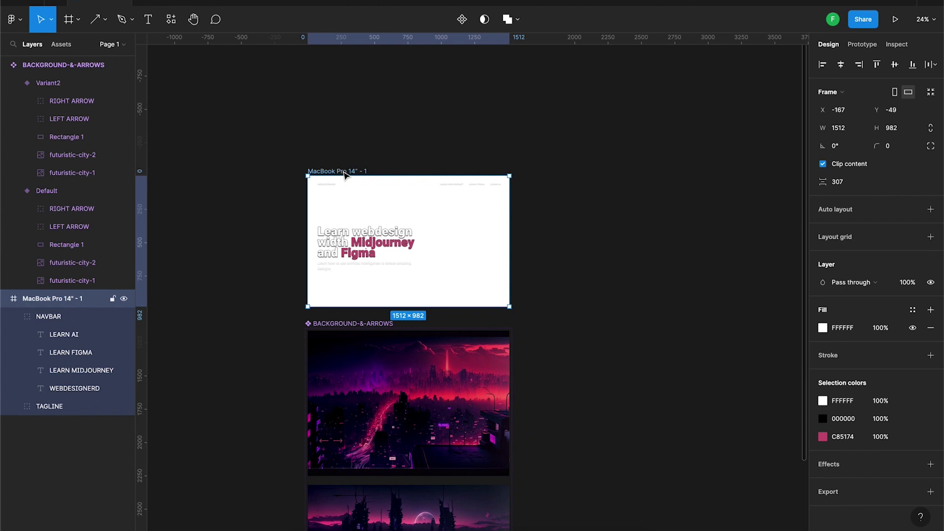
{"action": "right_click", "coordinate": [437, 221]}
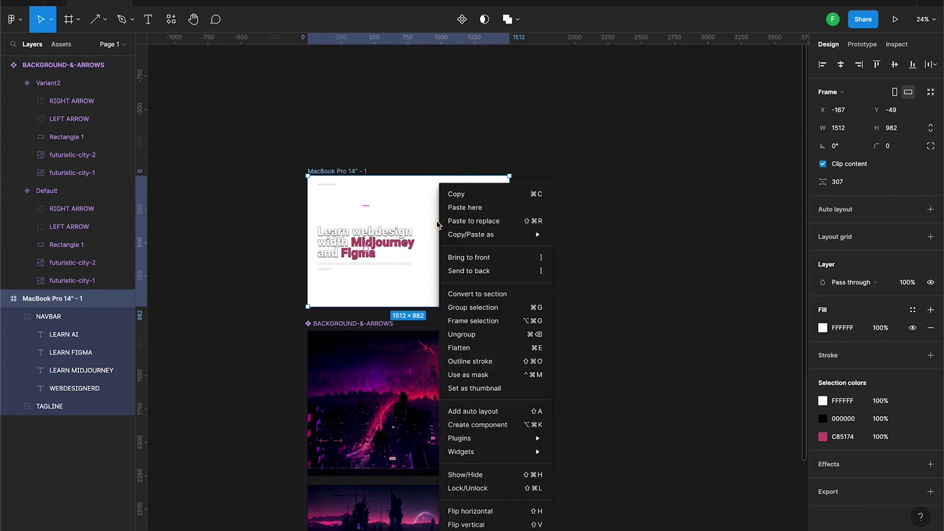
{"action": "left_click", "coordinate": [467, 207]}
{"action": "left_click_drag", "start_coordinate": [476, 256], "coordinate": [347, 212]}
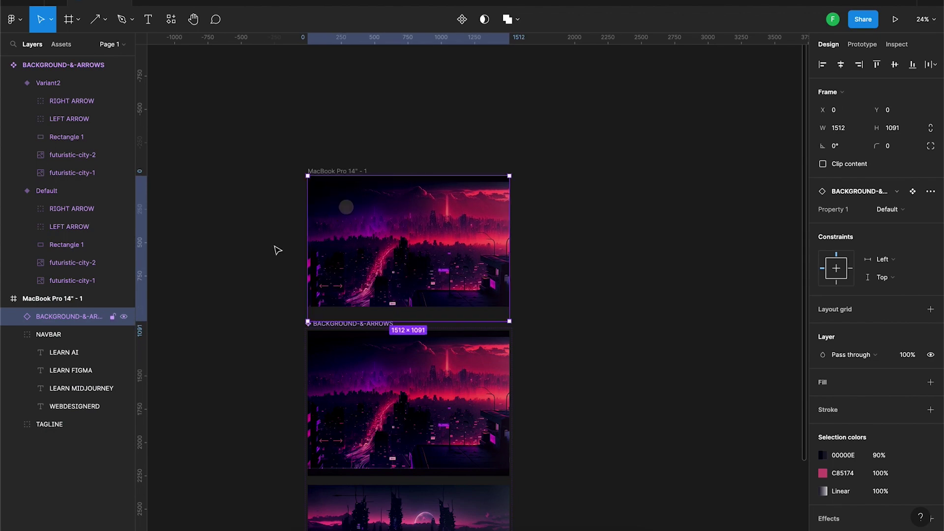
{"action": "left_click", "coordinate": [13, 334]}
Step: Move the slider instance beneath NAVBAR and TAGLINE and nudge it slightly upward
{"action": "left_click_drag", "start_coordinate": [59, 317], "coordinate": [57, 358]}
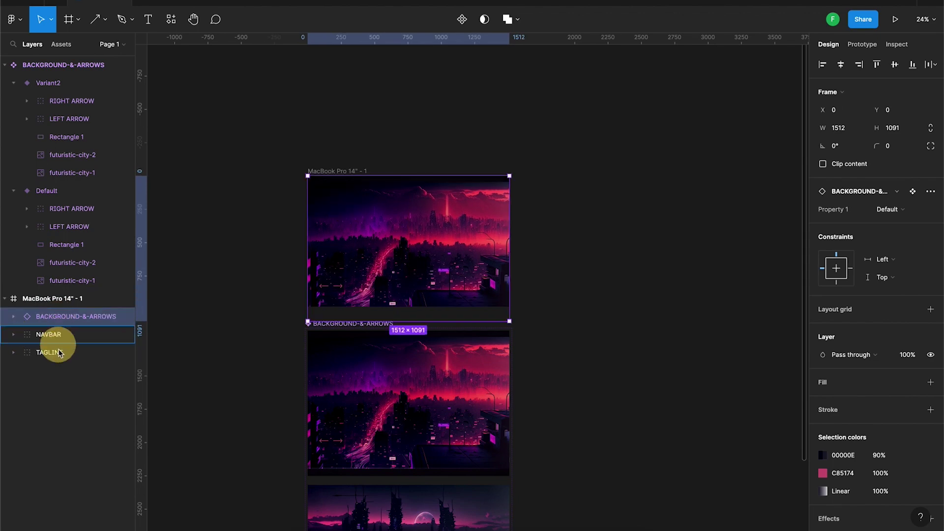
{"action": "scroll", "coordinate": [332, 238], "scroll_direction": "up", "scroll_amount": 5}
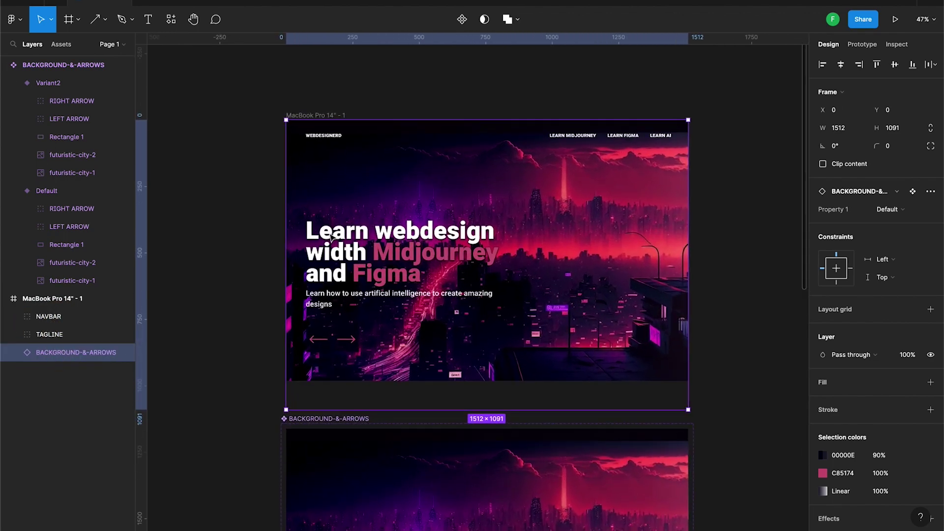
{"action": "scroll", "coordinate": [331, 238], "scroll_direction": "up", "scroll_amount": 3}
{"action": "scroll", "coordinate": [455, 285], "scroll_direction": "left", "scroll_amount": 2}
{"action": "scroll", "coordinate": [455, 285], "scroll_direction": "down", "scroll_amount": 1}
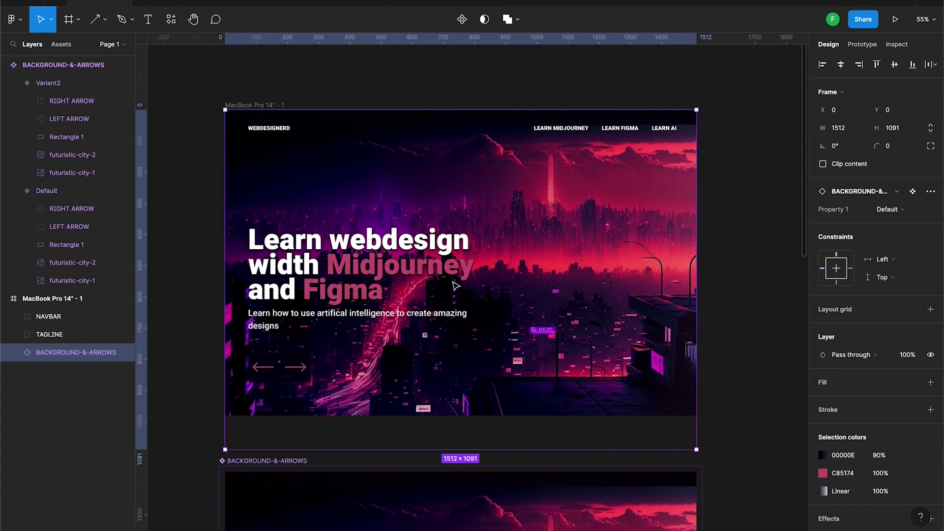
{"action": "left_click_drag", "start_coordinate": [554, 255], "coordinate": [556, 243]}
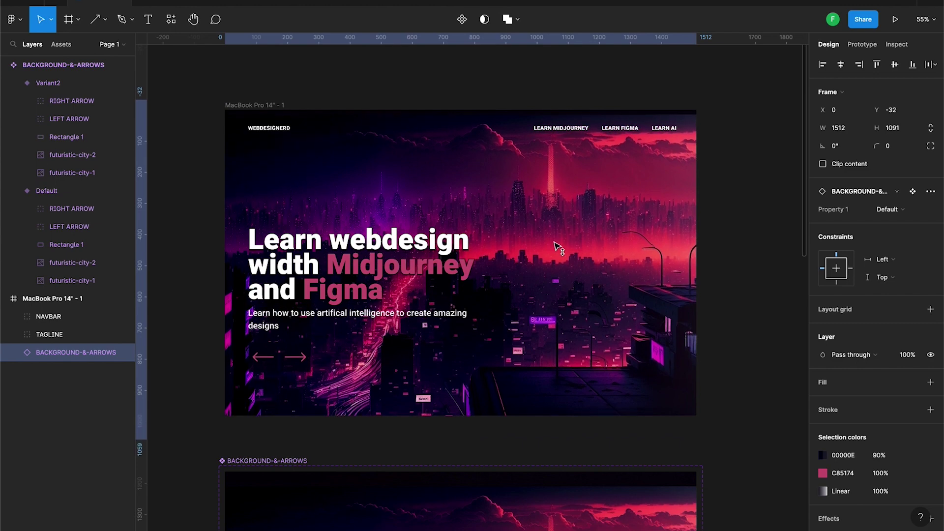
{"action": "left_click_drag", "start_coordinate": [556, 245], "coordinate": [556, 242]}
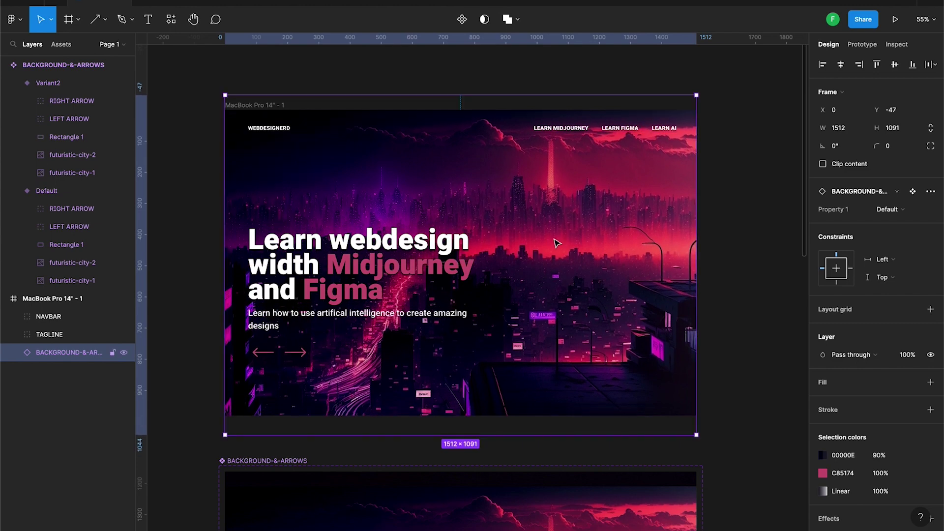
Step: Make the MacBook Pro 14" - 1 frame the Flow 1 starting point and present it
{"action": "left_click", "coordinate": [271, 105]}
{"action": "left_click", "coordinate": [864, 44]}
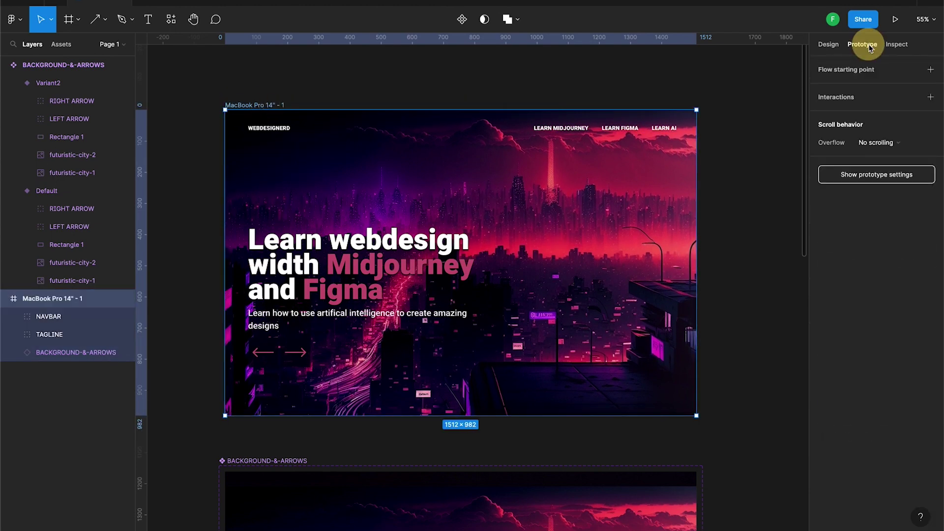
{"action": "left_click", "coordinate": [930, 69]}
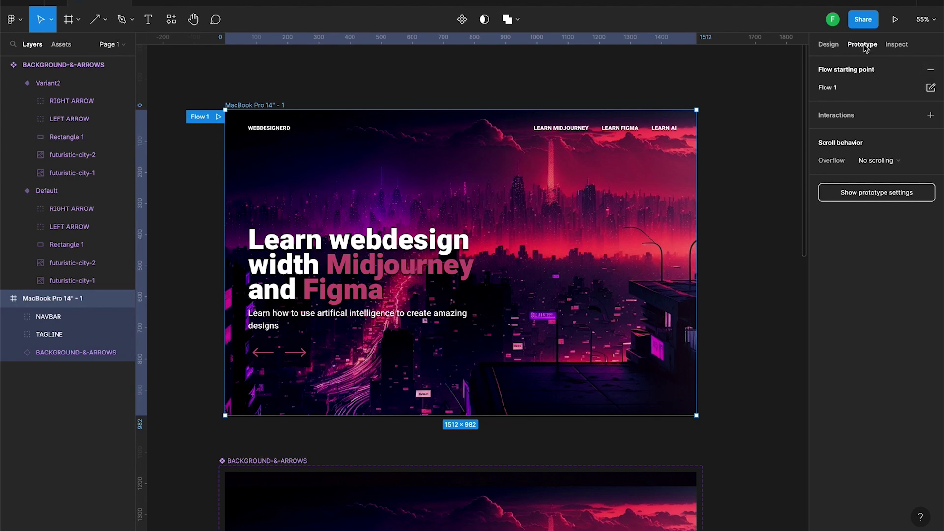
{"action": "left_click", "coordinate": [895, 21]}
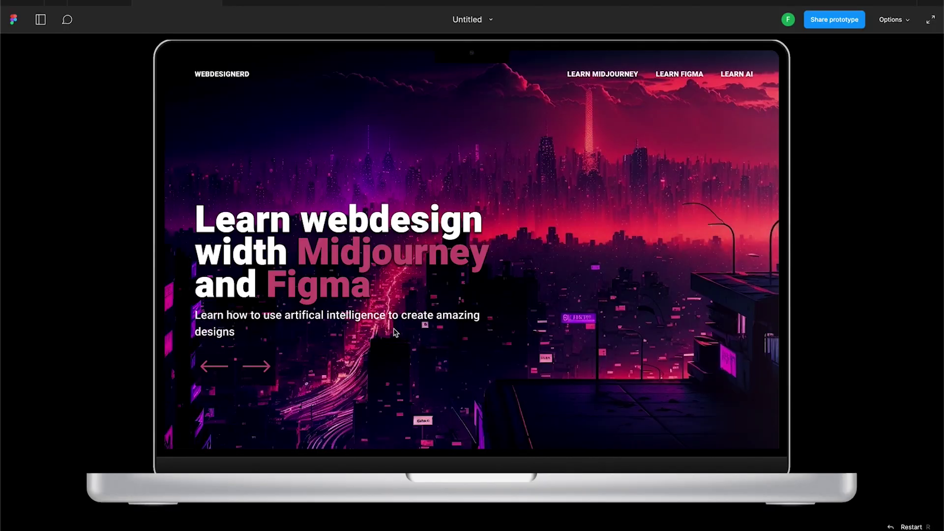
Step: Test the slider arrows twice, switching between the red city and moon city backgrounds
{"action": "left_click", "coordinate": [257, 369]}
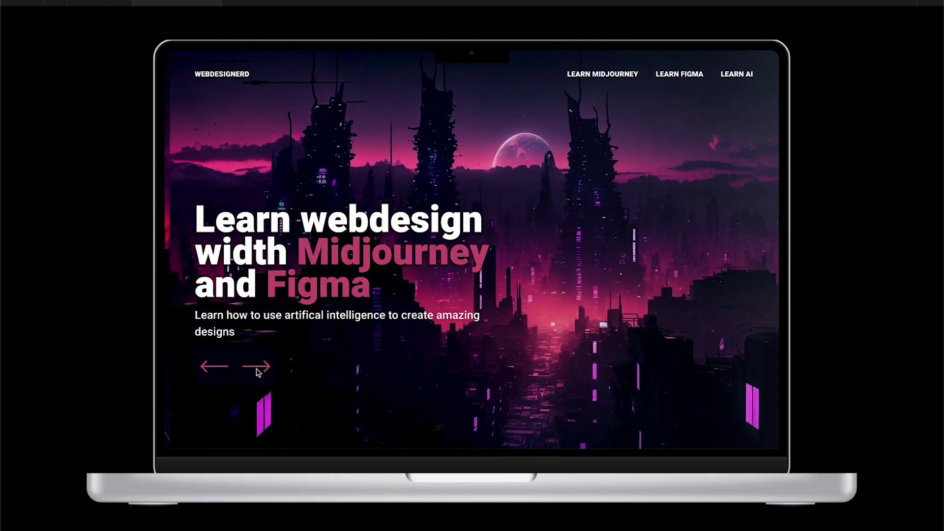
{"action": "left_click", "coordinate": [221, 368]}
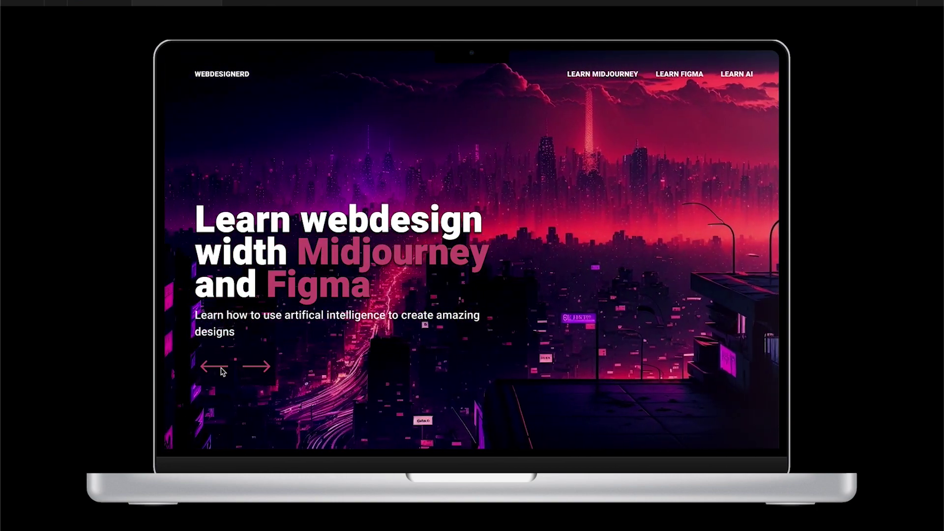
{"action": "left_click", "coordinate": [254, 371]}
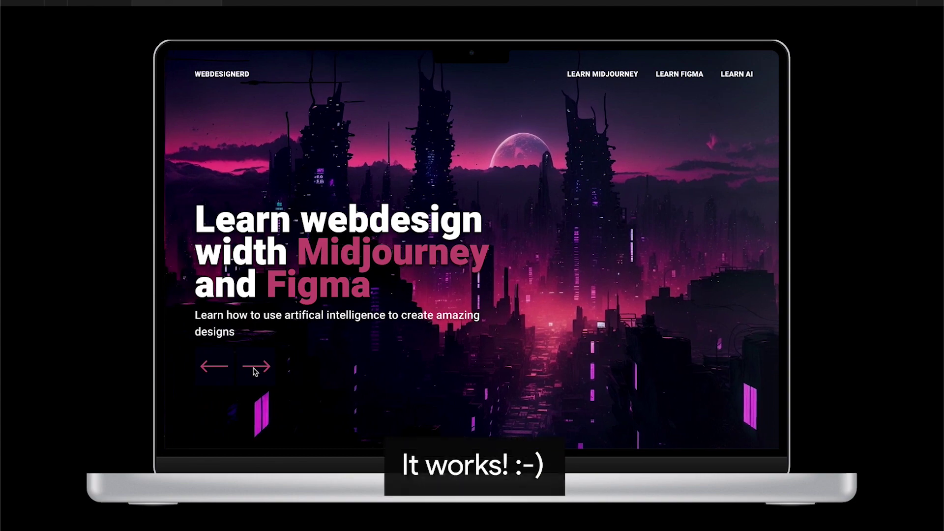
{"action": "left_click", "coordinate": [216, 369]}
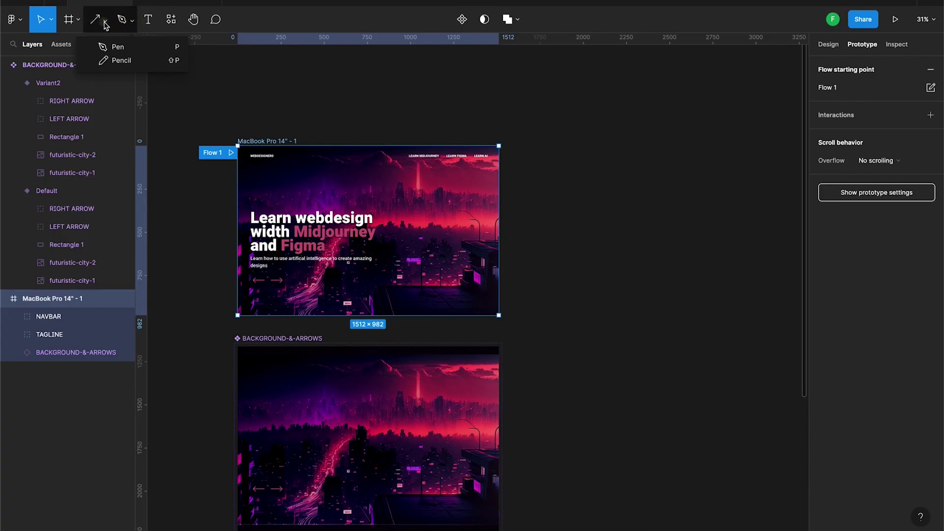
{"action": "left_click", "coordinate": [105, 20]}
Step: Draw a grey rectangle over the hero, stretched to the frame's left and top edges
{"action": "left_click", "coordinate": [97, 48]}
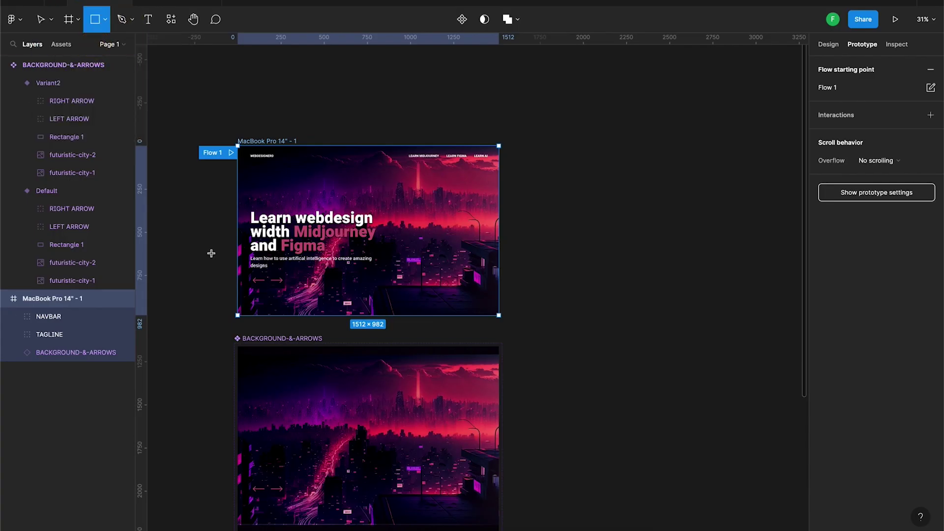
{"action": "scroll", "coordinate": [295, 232], "scroll_direction": "up", "scroll_amount": 5}
{"action": "mouse_move", "coordinate": [240, 159]}
{"action": "left_mouse_down"}
{"action": "mouse_move", "coordinate": [716, 302]}
{"action": "mouse_move", "coordinate": [707, 303]}
{"action": "left_mouse_up"}
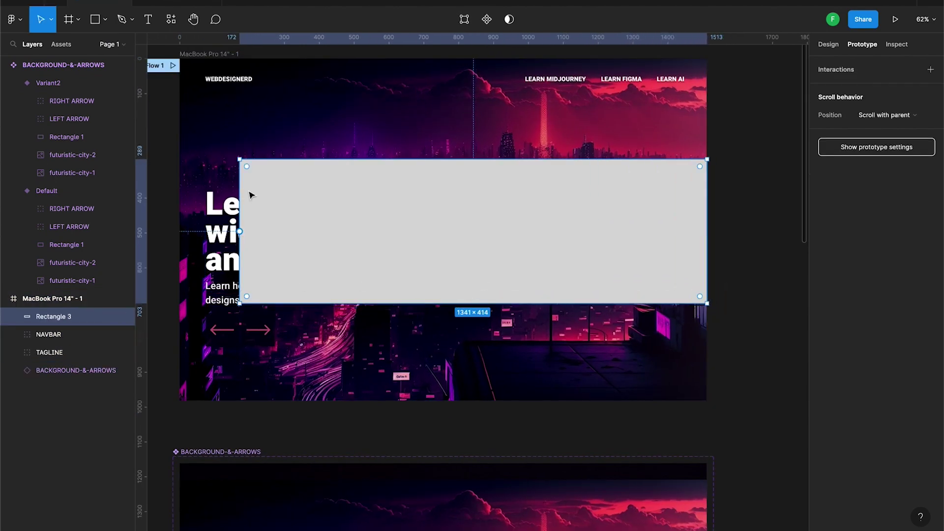
{"action": "left_click_drag", "start_coordinate": [237, 197], "coordinate": [178, 199]}
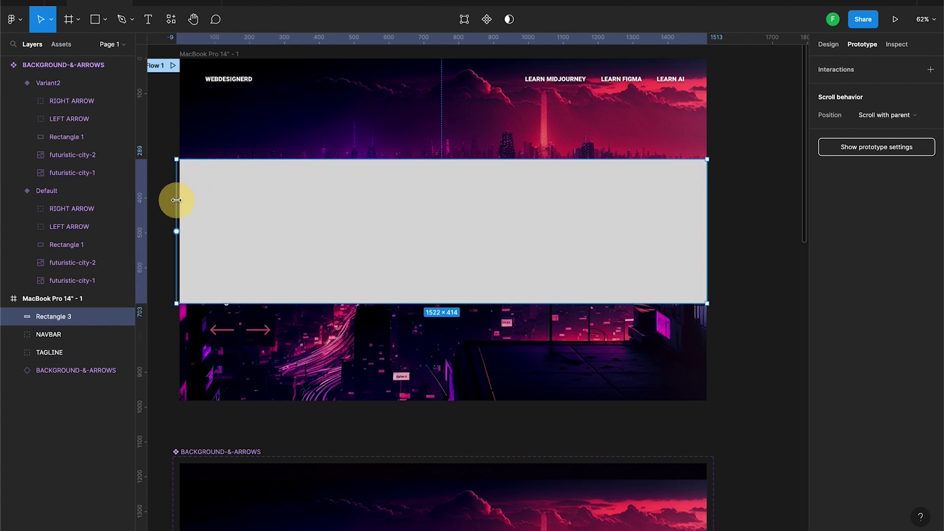
{"action": "scroll", "coordinate": [274, 215], "scroll_direction": "up", "scroll_amount": 5}
{"action": "left_click_drag", "start_coordinate": [321, 279], "coordinate": [328, 178]}
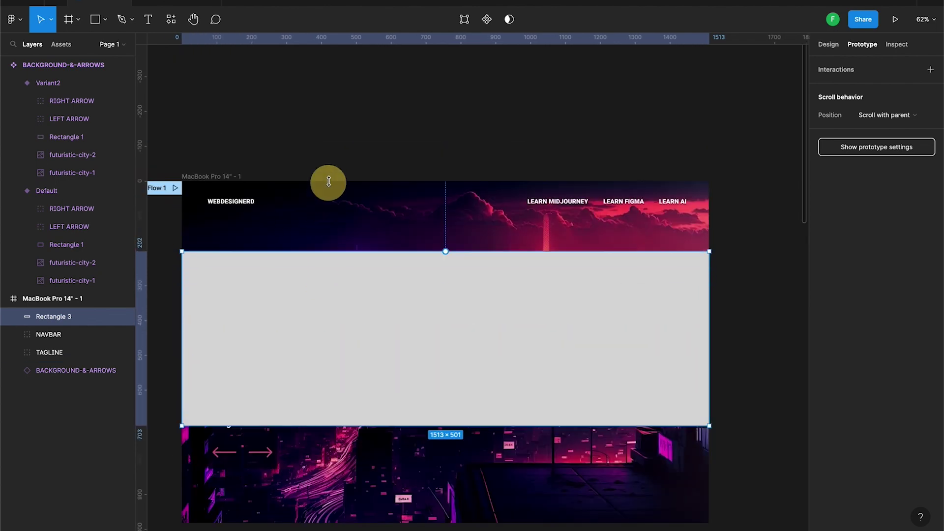
{"action": "left_click", "coordinate": [826, 45]}
{"action": "scroll", "coordinate": [544, 291], "scroll_direction": "down", "scroll_amount": 5}
{"action": "scroll", "coordinate": [553, 264], "scroll_direction": "up", "scroll_amount": 3}
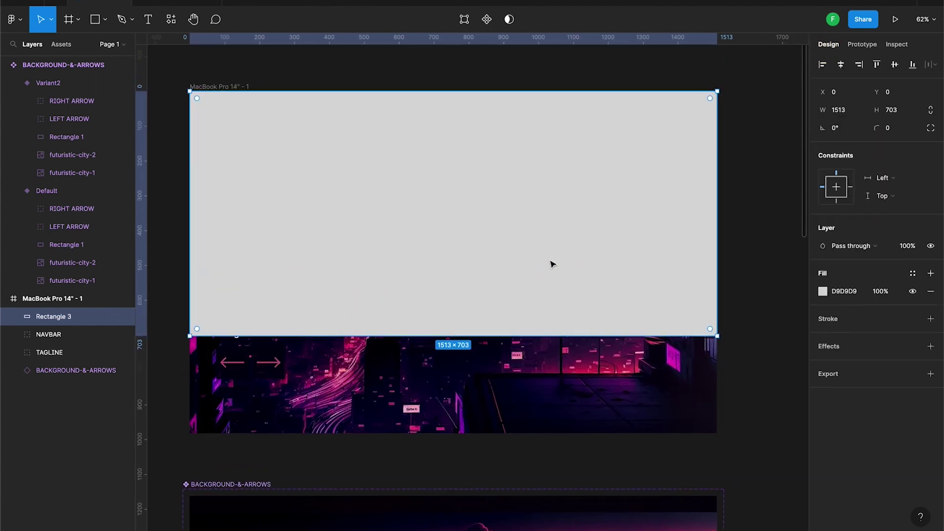
Step: Set Rectangle 3's height to 491 and Alt-drag a 1513×491 copy below it
{"action": "left_click", "coordinate": [239, 87]}
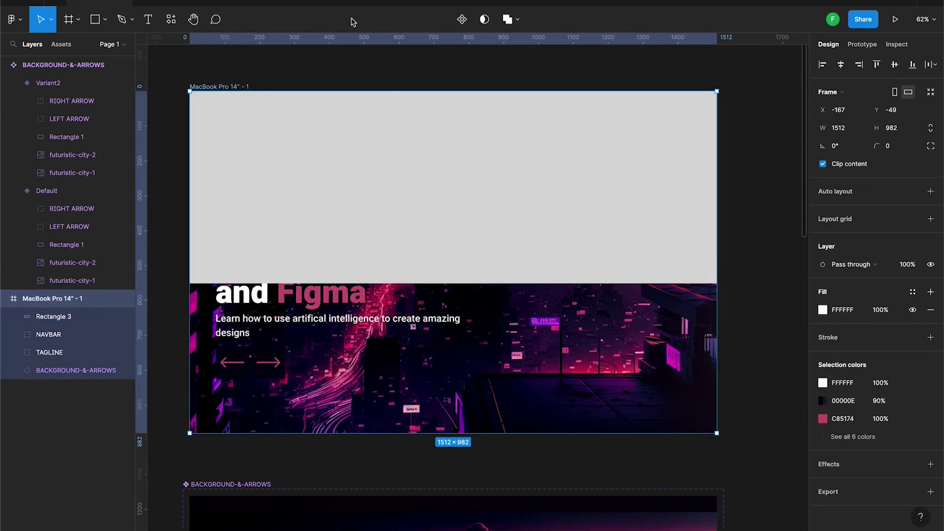
{"action": "left_click", "coordinate": [436, 173]}
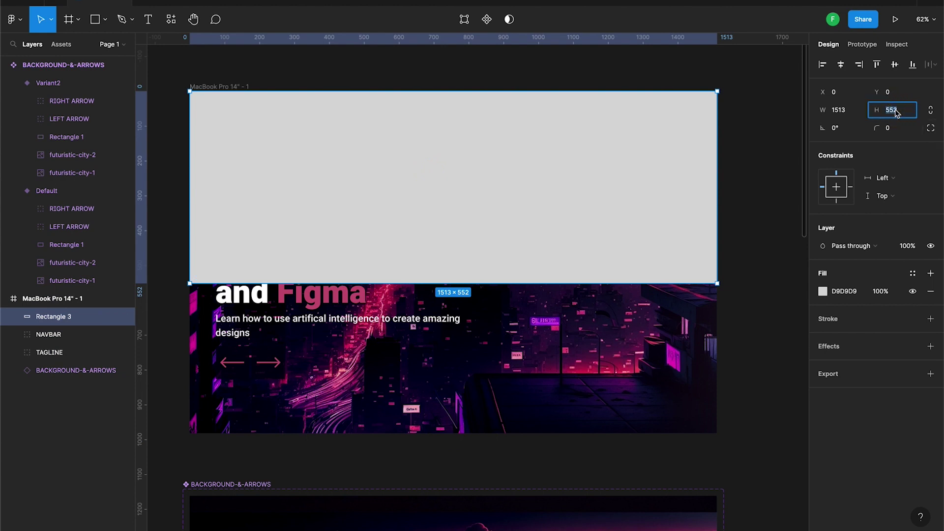
{"action": "type", "text": "91"}
{"action": "key", "text": "Return"}
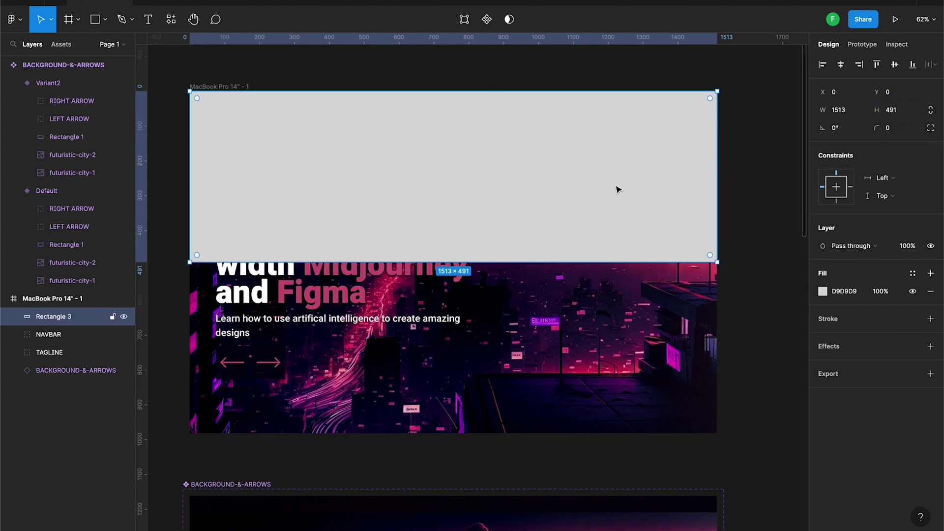
{"action": "left_click_drag", "start_coordinate": [619, 194], "coordinate": [621, 357]}
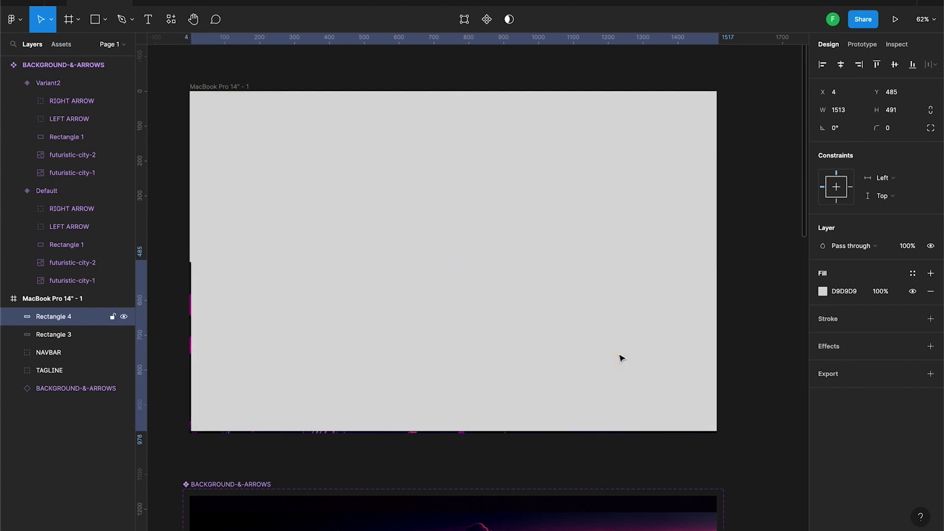
Step: Fill both cover rectangles with dark navy 00000E at 100% opacity
{"action": "left_click", "coordinate": [610, 205]}
{"action": "left_click", "coordinate": [823, 291]}
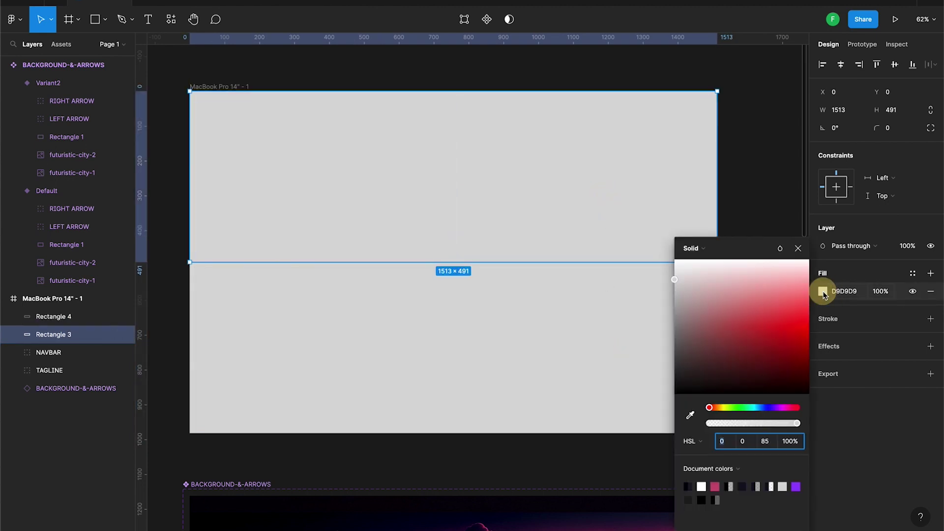
{"action": "left_click", "coordinate": [687, 486]}
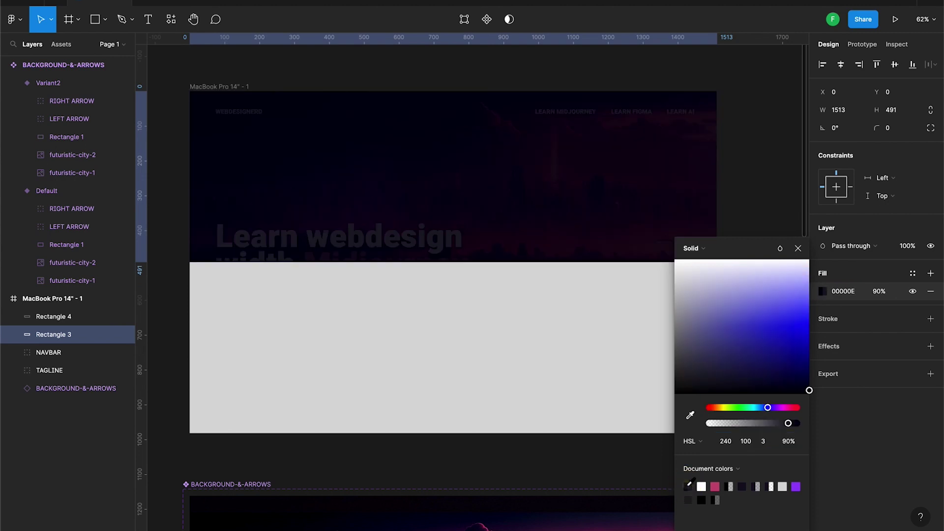
{"action": "left_click", "coordinate": [880, 291]}
{"action": "type", "text": "100"}
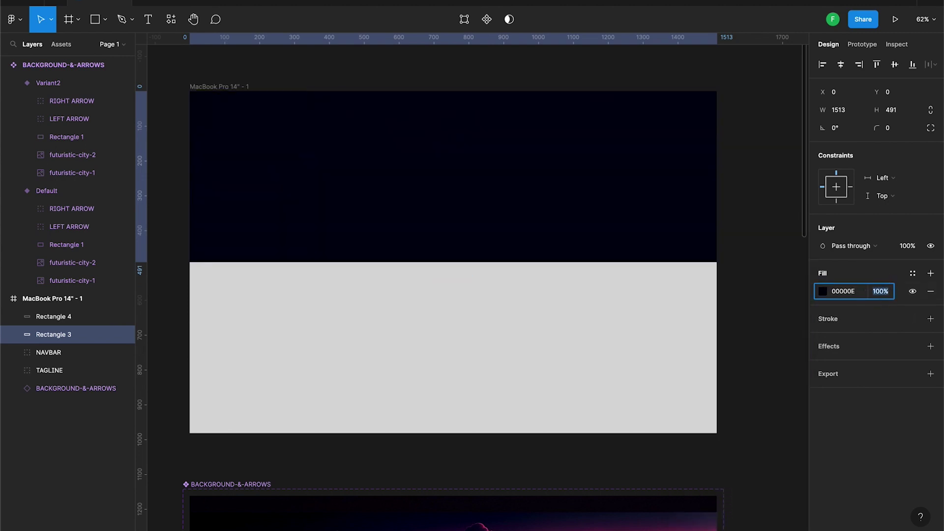
{"action": "left_click", "coordinate": [611, 328]}
{"action": "left_click", "coordinate": [821, 295]}
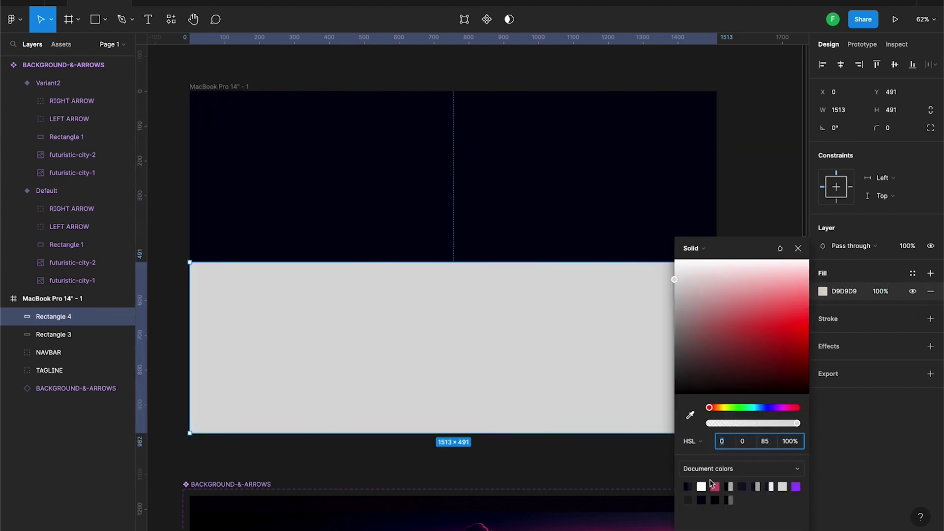
{"action": "left_click", "coordinate": [689, 486]}
{"action": "left_click", "coordinate": [878, 295]}
{"action": "type", "text": "100"}
{"action": "key", "text": "Return"}
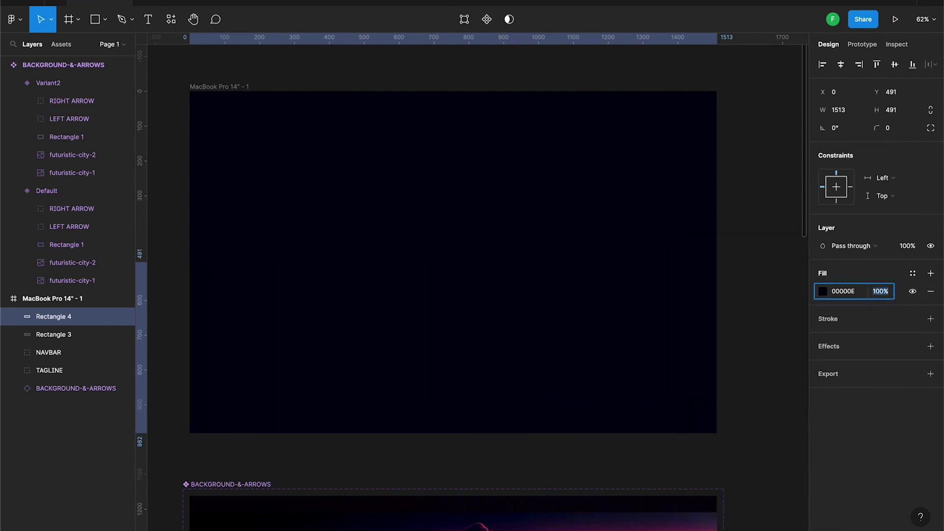
Step: Duplicate the MacBook frame beside the original as MacBook Pro 14" - 2
{"action": "key", "text": "Escape"}
{"action": "scroll", "coordinate": [407, 273], "scroll_direction": "down", "scroll_amount": 5}
{"action": "mouse_move", "coordinate": [364, 193]}
{"action": "left_mouse_down"}
{"action": "mouse_move", "coordinate": [361, 114]}
{"action": "mouse_move", "coordinate": [643, 134]}
{"action": "left_mouse_up"}
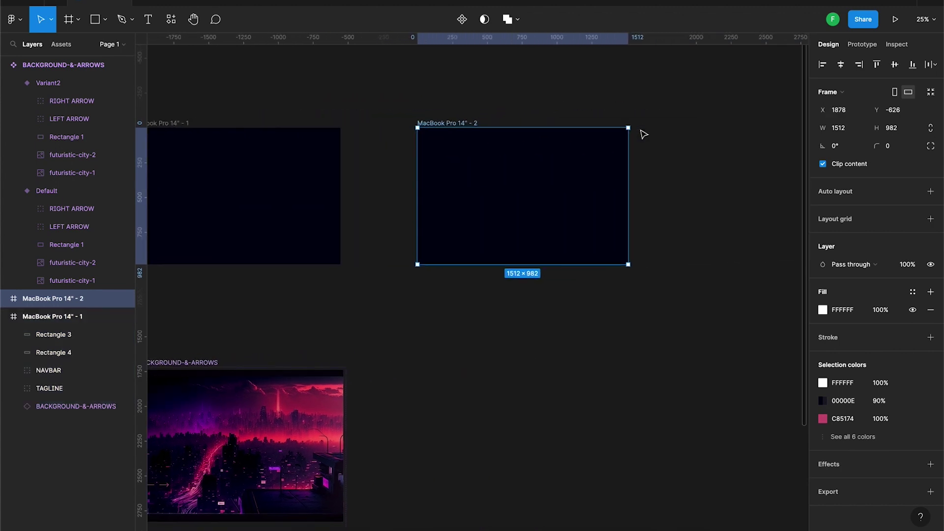
Step: Rename the original frame START and the copied frame END
{"action": "left_click", "coordinate": [527, 193]}
{"action": "scroll", "coordinate": [526, 194], "scroll_direction": "up", "scroll_amount": 3}
{"action": "scroll", "coordinate": [527, 194], "scroll_direction": "up", "scroll_amount": 4}
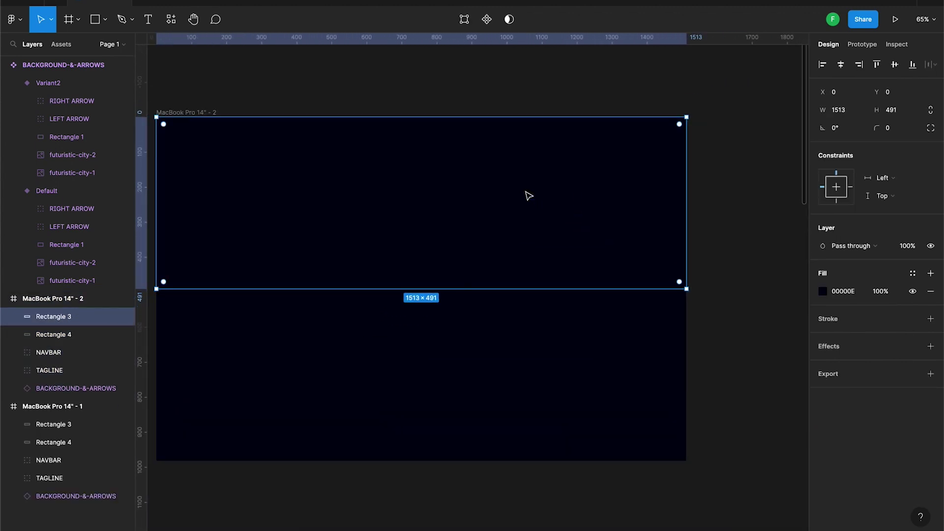
{"action": "scroll", "coordinate": [526, 194], "scroll_direction": "down", "scroll_amount": 2}
{"action": "scroll", "coordinate": [526, 194], "scroll_direction": "down", "scroll_amount": 3}
{"action": "scroll", "coordinate": [526, 193], "scroll_direction": "left", "scroll_amount": 5}
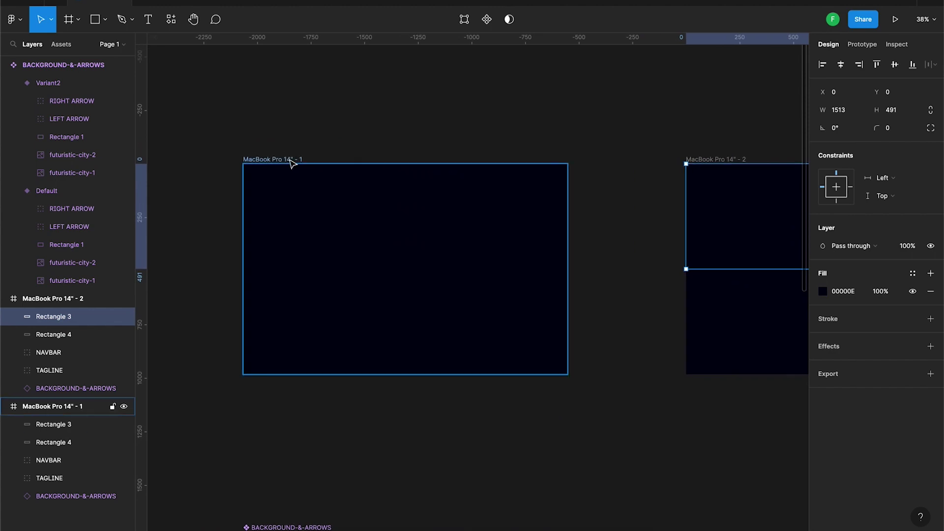
{"action": "double_click", "coordinate": [290, 159]}
{"action": "type", "text": "START"}
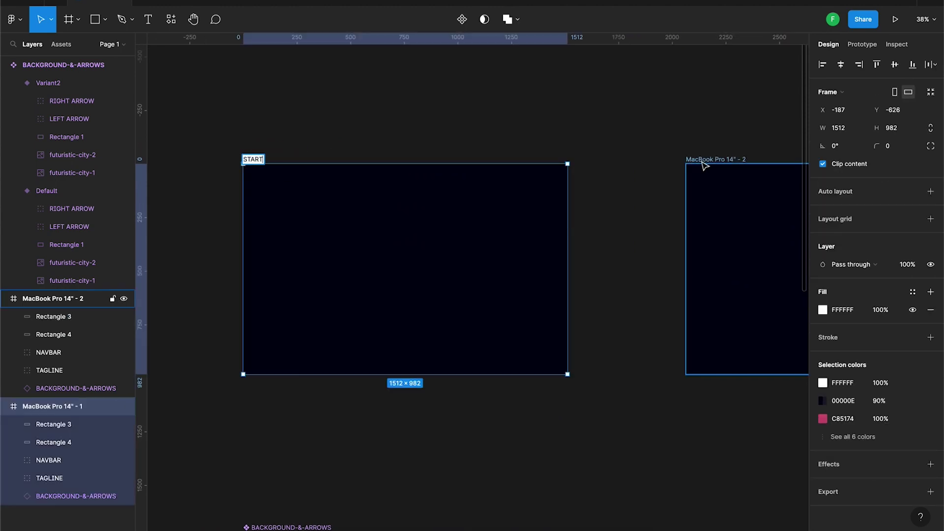
{"action": "double_click", "coordinate": [701, 159]}
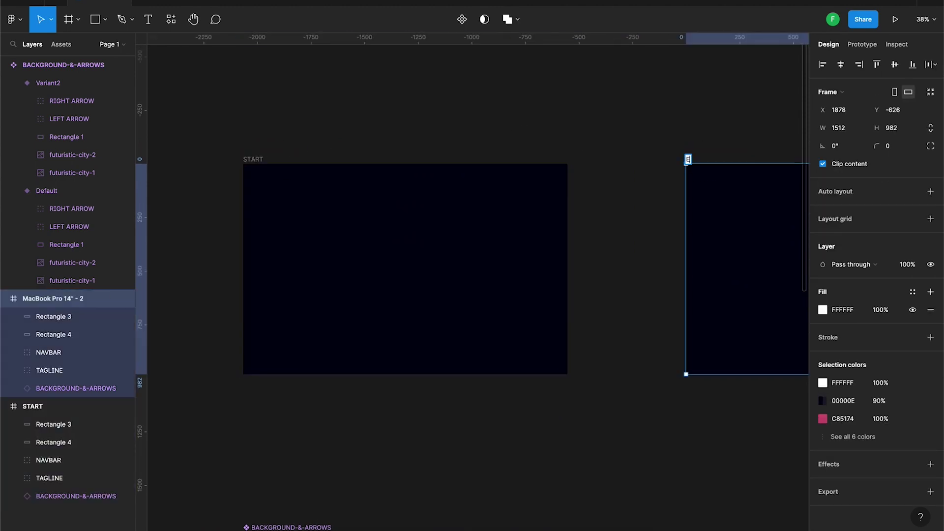
{"action": "type", "text": "ND"}
{"action": "left_click", "coordinate": [657, 226]}
Step: Squeeze END's top cover into a thin strip and nudge it above the frame
{"action": "scroll", "coordinate": [658, 227], "scroll_direction": "right", "scroll_amount": 4}
{"action": "left_click", "coordinate": [633, 222]}
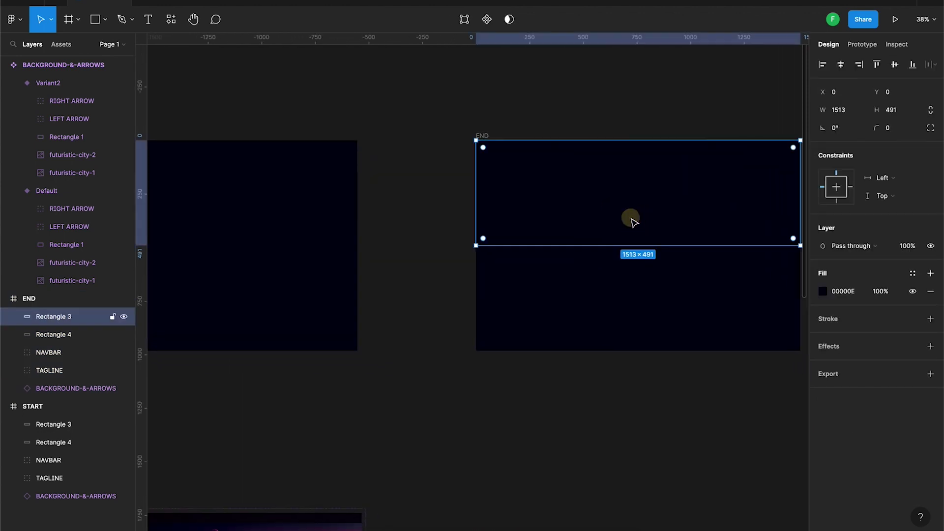
{"action": "scroll", "coordinate": [633, 222], "scroll_direction": "right", "scroll_amount": 3}
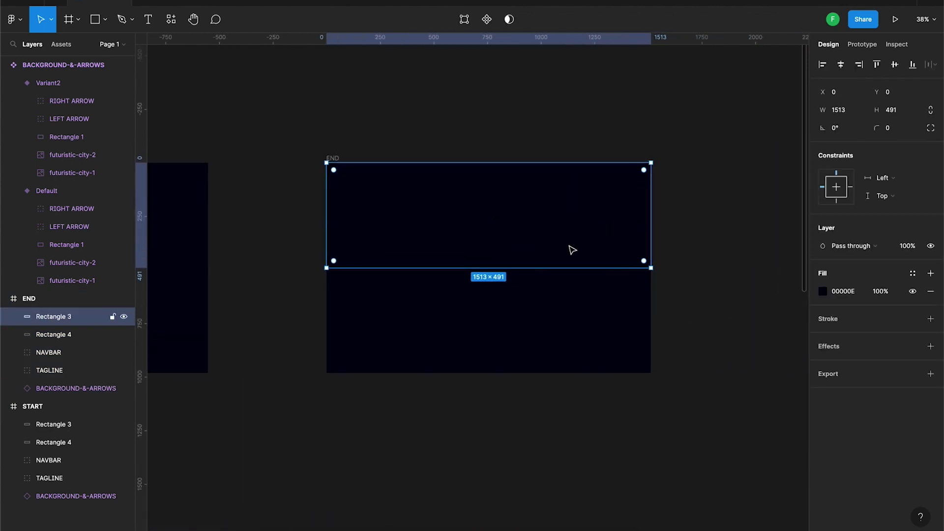
{"action": "left_click_drag", "start_coordinate": [511, 267], "coordinate": [522, 176]}
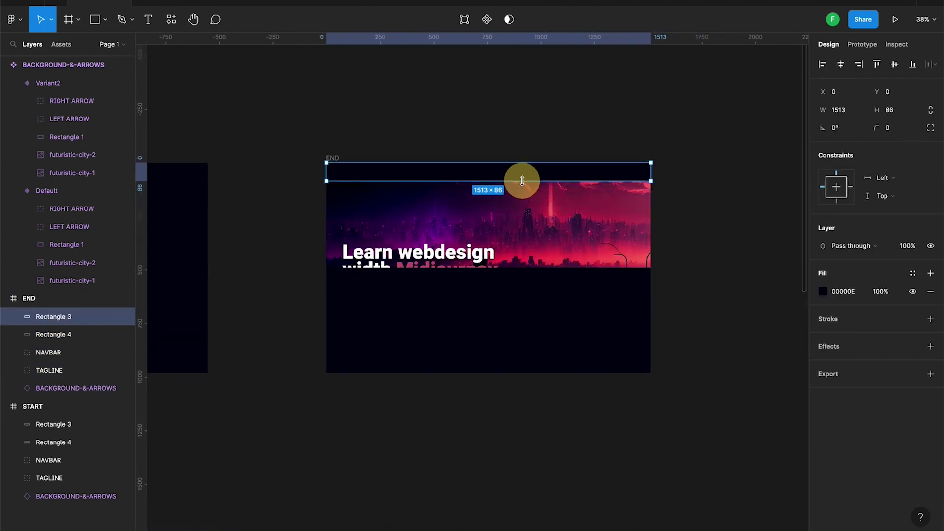
{"action": "scroll", "coordinate": [475, 176], "scroll_direction": "up", "scroll_amount": 5}
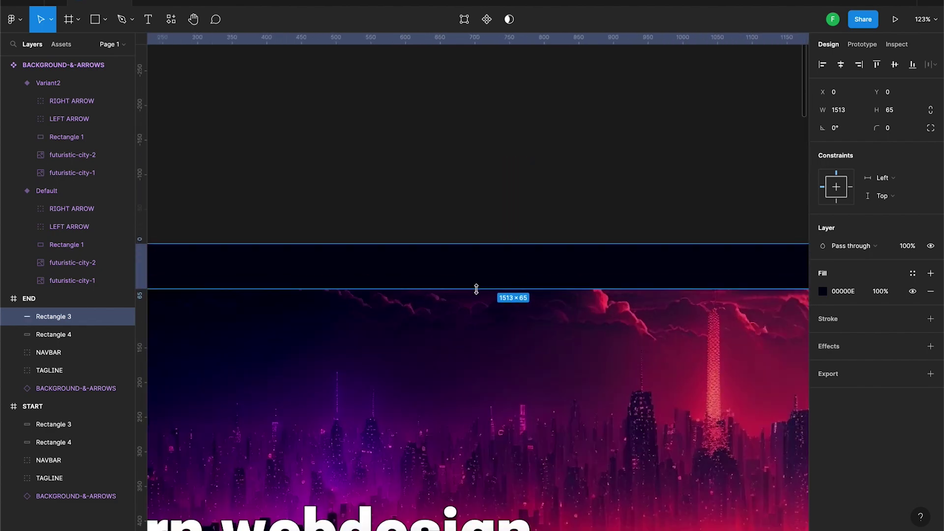
{"action": "left_click_drag", "start_coordinate": [476, 289], "coordinate": [481, 244]}
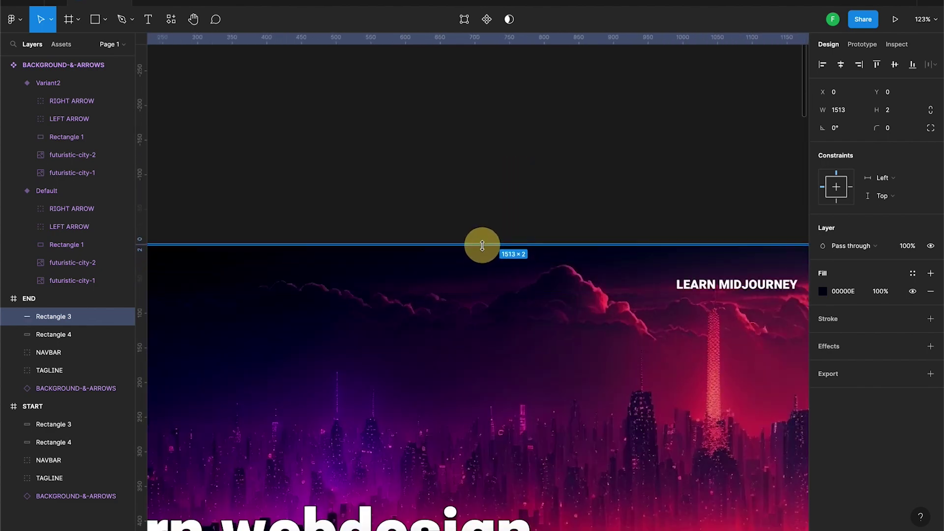
{"action": "left_click_drag", "start_coordinate": [481, 245], "coordinate": [483, 245]}
{"action": "scroll", "coordinate": [561, 235], "scroll_direction": "up", "scroll_amount": 5}
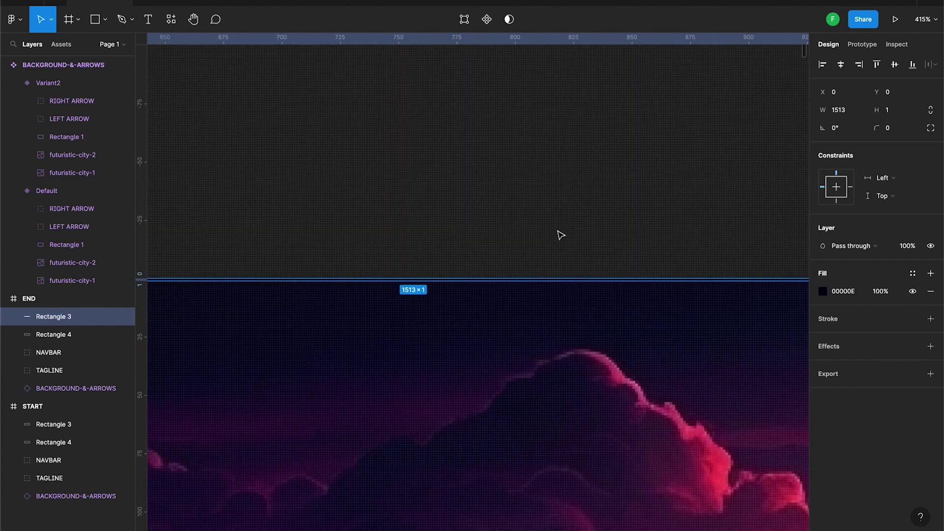
{"action": "left_click", "coordinate": [78, 316]}
{"action": "key", "text": "shift+Up"}
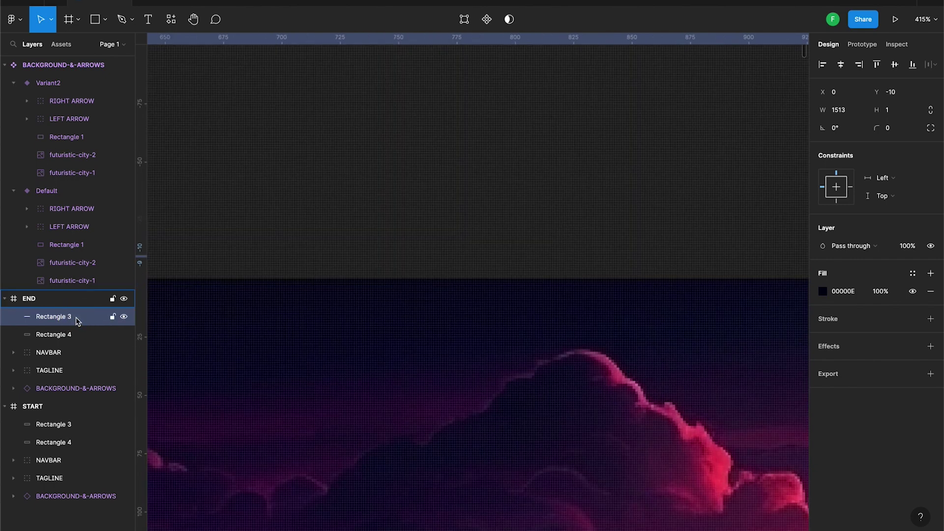
Step: Squeeze END's bottom cover into a thin strip and push it below the frame
{"action": "scroll", "coordinate": [366, 383], "scroll_direction": "down", "scroll_amount": 2}
{"action": "scroll", "coordinate": [366, 384], "scroll_direction": "down", "scroll_amount": 2}
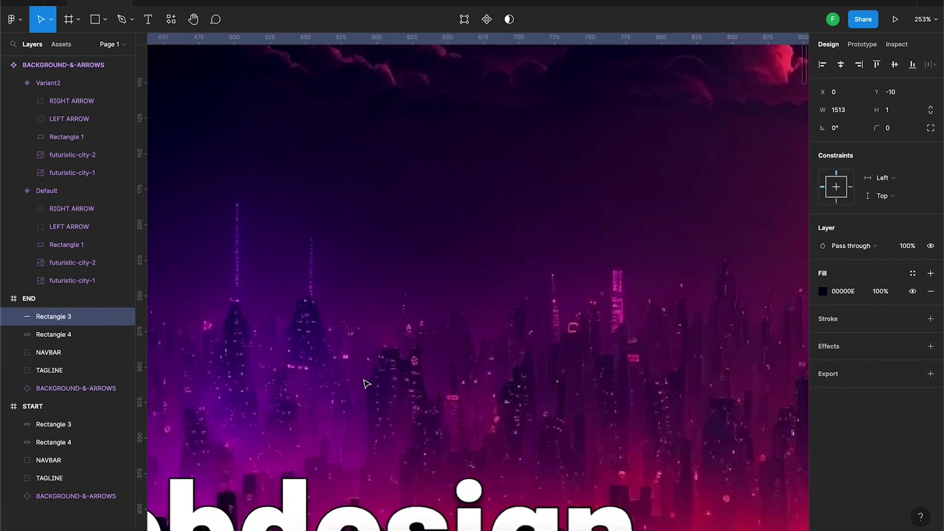
{"action": "scroll", "coordinate": [367, 383], "scroll_direction": "down", "scroll_amount": 3}
{"action": "scroll", "coordinate": [365, 382], "scroll_direction": "down", "scroll_amount": 2}
{"action": "left_click", "coordinate": [359, 389]}
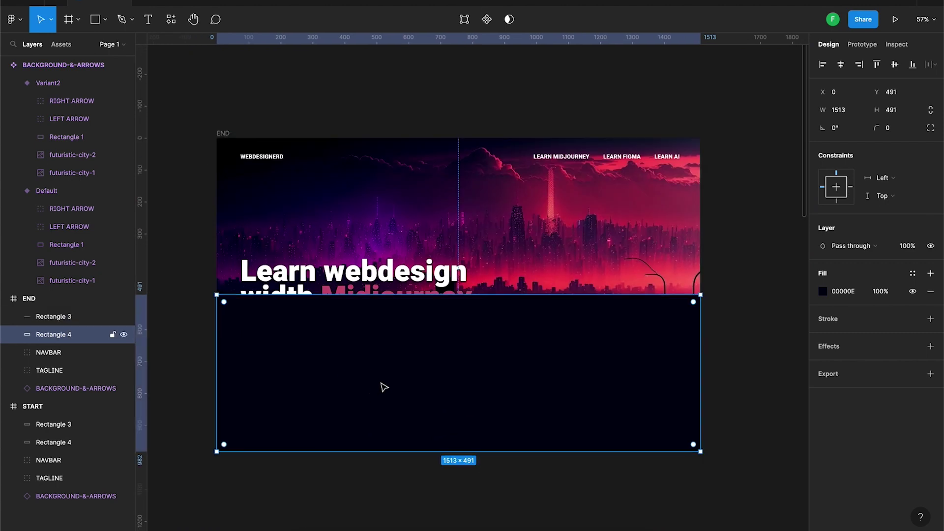
{"action": "left_click_drag", "start_coordinate": [476, 305], "coordinate": [478, 305]}
{"action": "left_click_drag", "start_coordinate": [473, 433], "coordinate": [473, 442]}
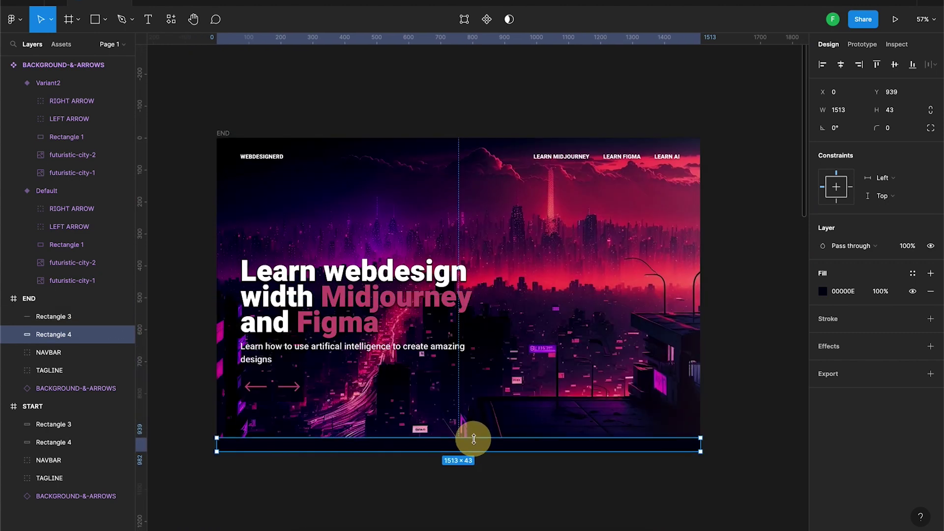
{"action": "key", "text": "shift+Down"}
{"action": "key", "text": "shift+Down"}
{"action": "key", "text": "shift+Down"}
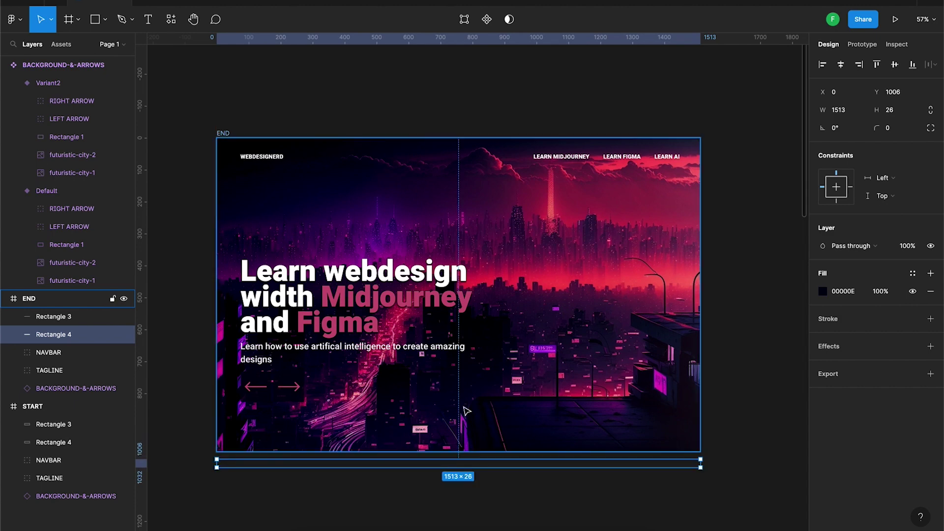
{"action": "scroll", "coordinate": [470, 433], "scroll_direction": "down", "scroll_amount": 5, "text": "ctrl"}
{"action": "scroll", "coordinate": [401, 361], "scroll_direction": "left", "scroll_amount": 5}
{"action": "left_click", "coordinate": [401, 361]}
Step: Hide Rectangle 3 and Rectangle 4 inside START, then select the TAGLINE group
{"action": "left_click", "coordinate": [344, 256]}
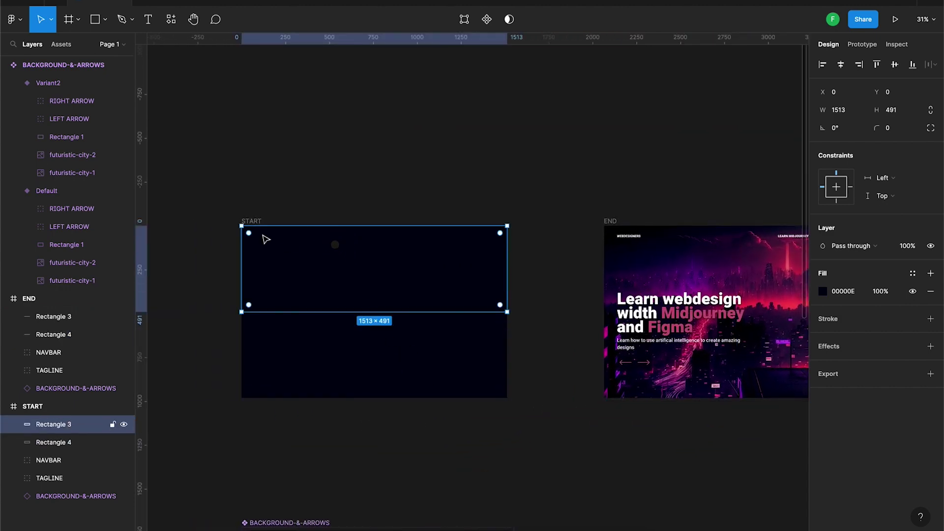
{"action": "left_click", "coordinate": [259, 223]}
{"action": "left_click", "coordinate": [124, 424]}
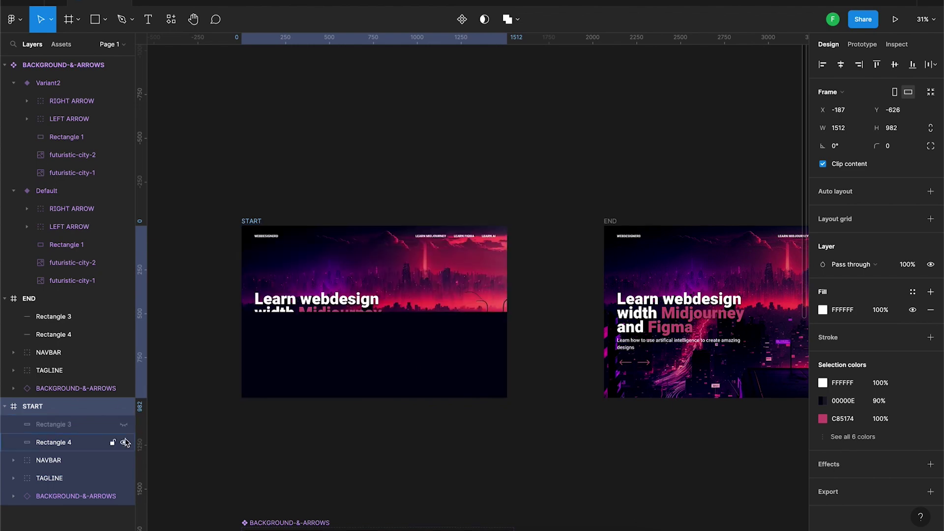
{"action": "left_click", "coordinate": [124, 443]}
{"action": "left_click", "coordinate": [324, 320]}
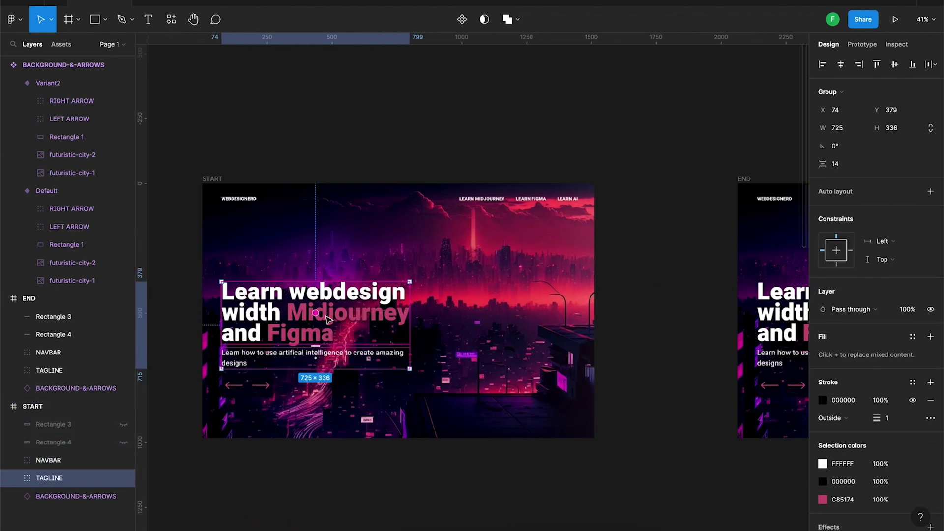
{"action": "scroll", "coordinate": [294, 335], "scroll_direction": "up", "scroll_amount": 5, "text": "ctrl"}
Step: Shift the 'Learn webdesign' heading and subtitle left until they sit outside START
{"action": "left_click", "coordinate": [13, 478]}
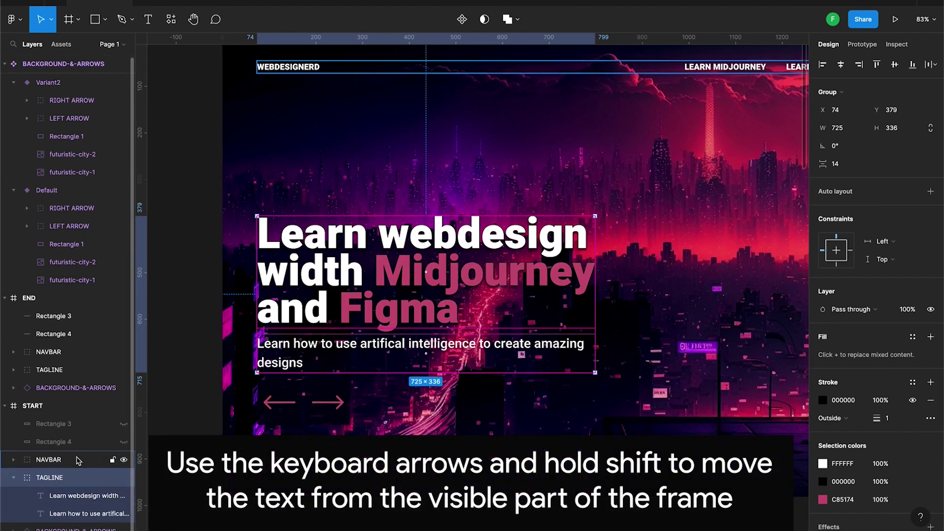
{"action": "left_click", "coordinate": [390, 262]}
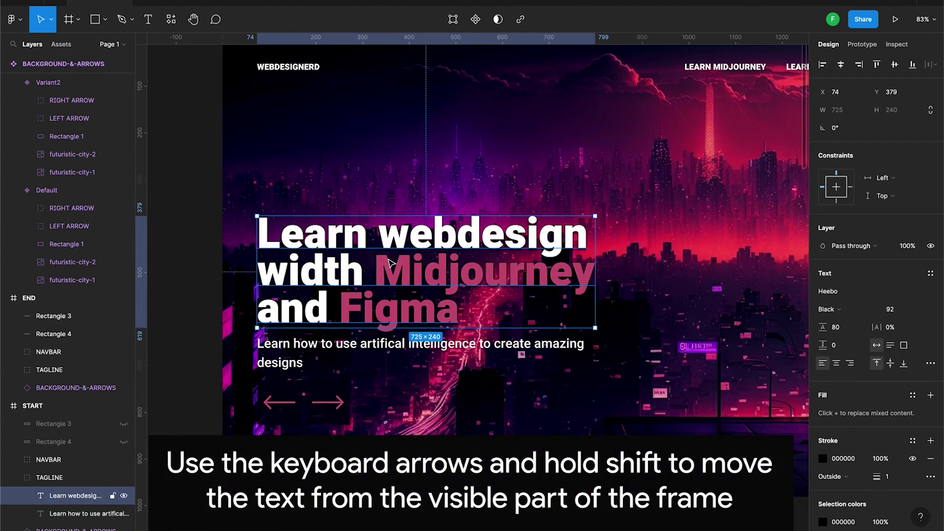
{"action": "key", "text": "shift+Left"}
{"action": "key", "text": "shift+Left"}
{"action": "key", "text": "shift+Left"}
{"action": "key", "text": "shift+Left"}
{"action": "key", "text": "shift+Left"}
{"action": "key", "text": "shift+Left"}
{"action": "key", "text": "shift+Left"}
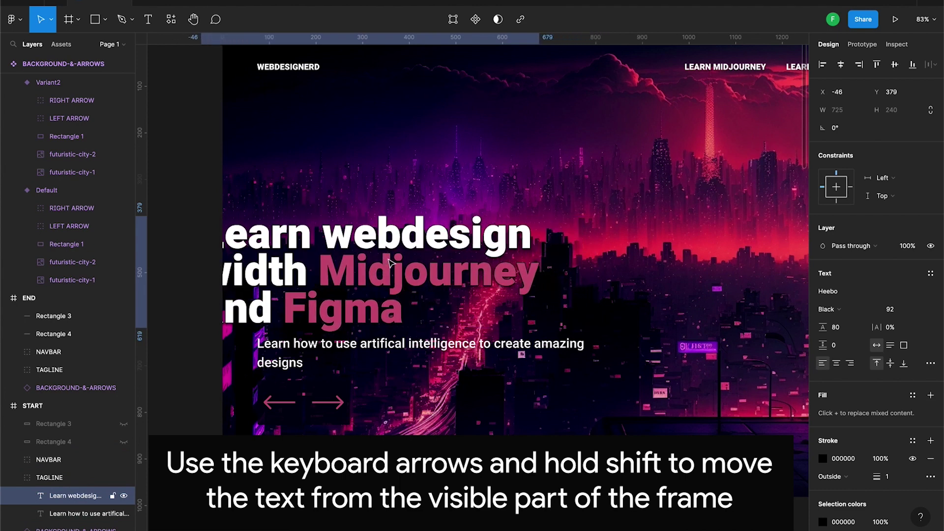
{"action": "key", "text": "shift+Left"}
{"action": "key", "text": "shift+Left"}
{"action": "key", "text": "shift+Left"}
{"action": "key", "text": "shift+Left"}
{"action": "left_click", "coordinate": [383, 346], "text": "shift"}
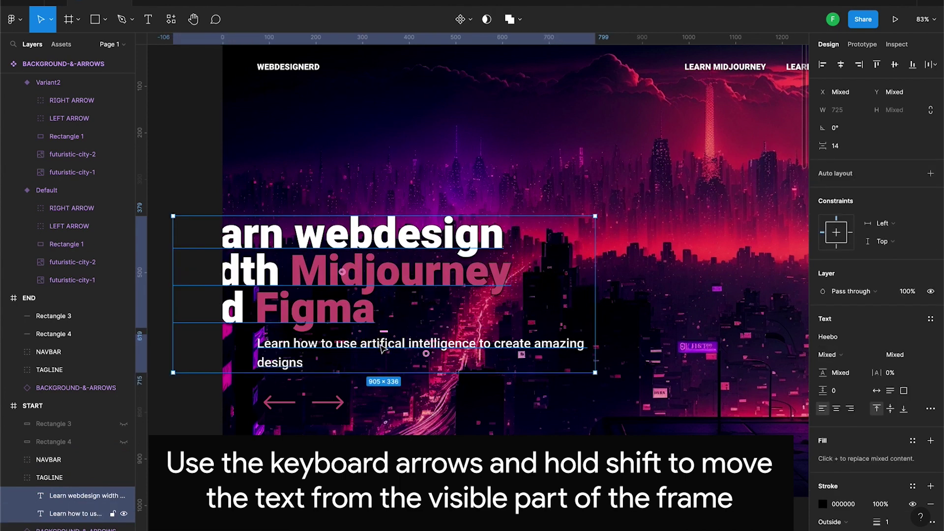
{"action": "key", "text": "shift+Left"}
{"action": "key", "text": "shift+Left"}
{"action": "key", "text": "shift+Left"}
{"action": "key", "text": "shift+Left"}
{"action": "key", "text": "shift+Left"}
{"action": "key", "text": "shift+Left"}
{"action": "key", "text": "shift+Left"}
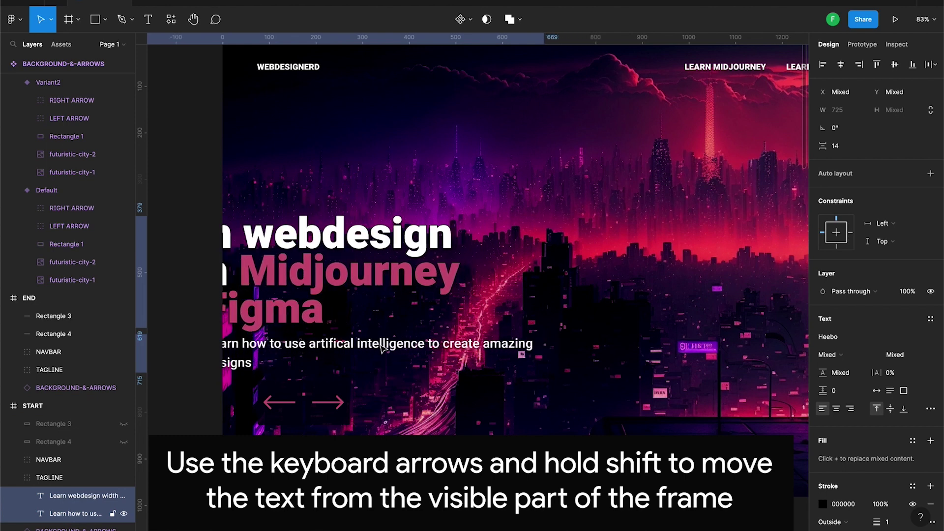
{"action": "key", "text": "shift+Left"}
{"action": "key", "text": "shift+Left"}
{"action": "key", "text": "shift+Left"}
{"action": "key", "text": "shift+Left"}
{"action": "key", "text": "shift+Left"}
{"action": "key", "text": "shift+Left"}
{"action": "key", "text": "shift+Left"}
{"action": "key", "text": "shift+Left"}
{"action": "key", "text": "shift+Left"}
{"action": "key", "text": "shift+Left"}
{"action": "key", "text": "shift+Left"}
{"action": "key", "text": "shift+Left"}
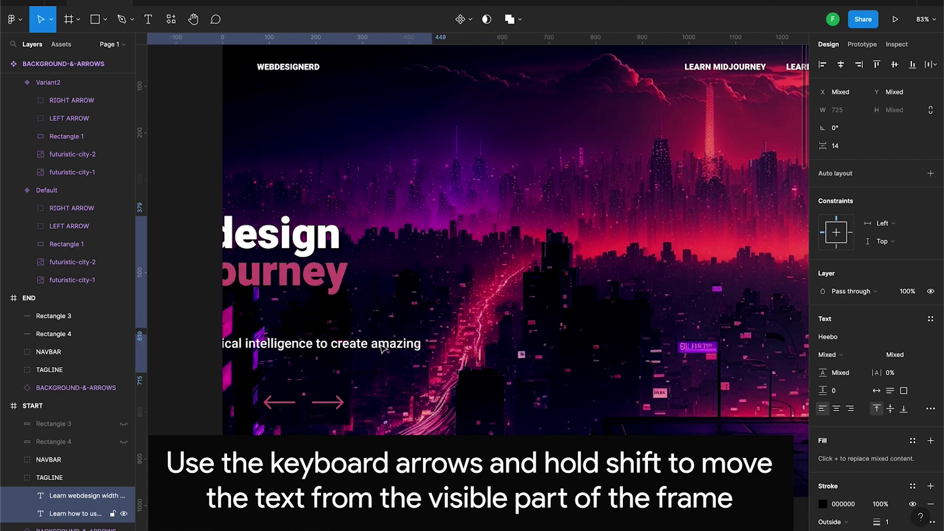
{"action": "key", "text": "shift+Left"}
{"action": "key", "text": "shift+Left"}
{"action": "key", "text": "shift+Left"}
{"action": "key", "text": "shift+Left"}
{"action": "key", "text": "shift+Left"}
{"action": "key", "text": "shift+Left"}
{"action": "key", "text": "shift+Left"}
{"action": "key", "text": "shift+Left"}
{"action": "key", "text": "shift+Left"}
{"action": "key", "text": "shift+Left"}
{"action": "key", "text": "shift+Left"}
{"action": "key", "text": "shift+Left"}
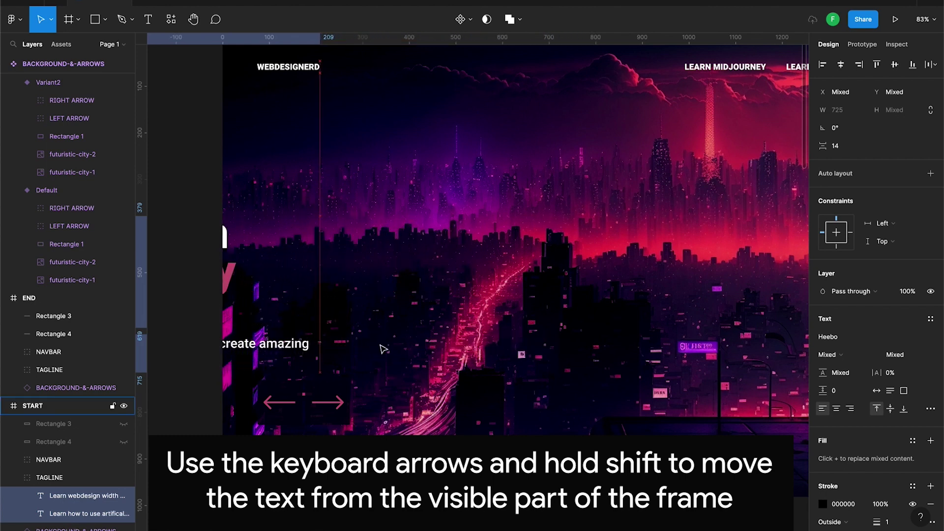
{"action": "key", "text": "shift+Left"}
{"action": "key", "text": "shift+Left"}
{"action": "key", "text": "shift+Left"}
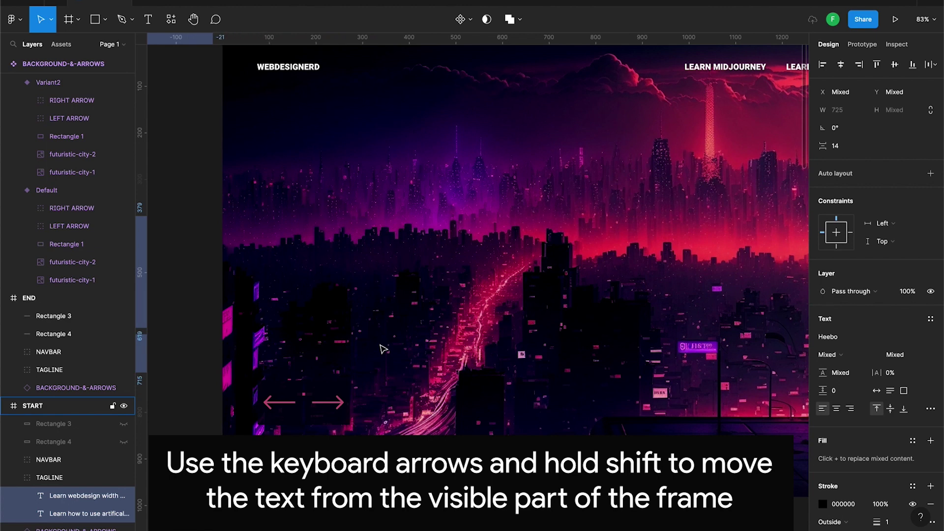
{"action": "scroll", "coordinate": [422, 365], "scroll_direction": "up", "scroll_amount": 5}
{"action": "scroll", "coordinate": [421, 365], "scroll_direction": "right", "scroll_amount": 2}
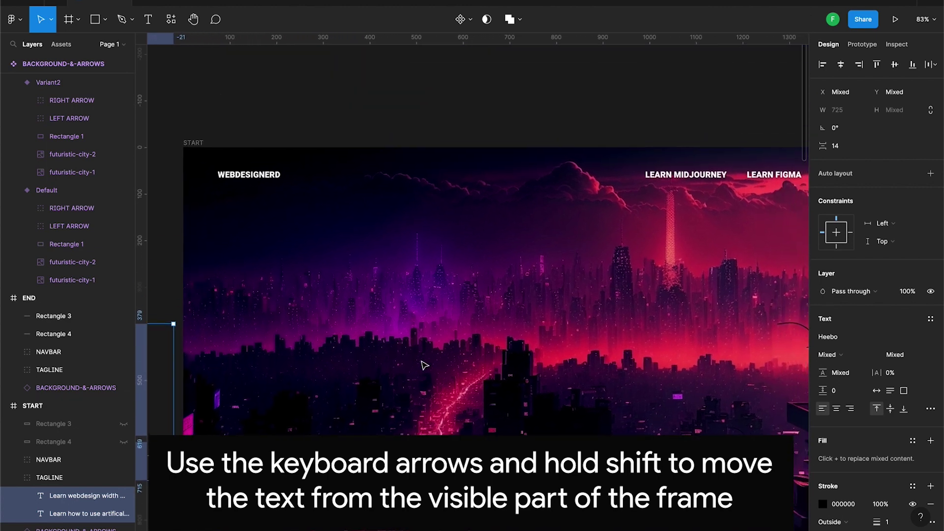
Step: Move the WEBDESIGNERD and LEARN MIDJOURNEY navbar texts up toward the START frame's top
{"action": "left_click", "coordinate": [246, 182]}
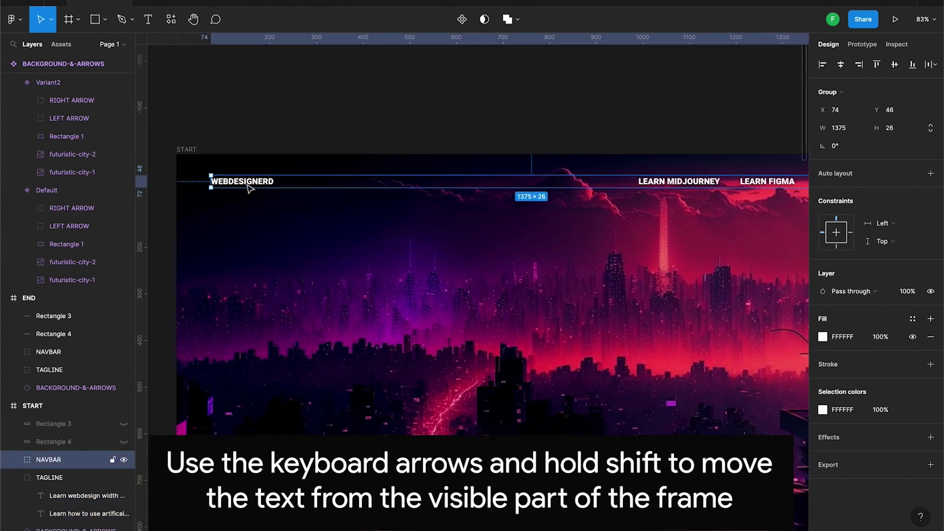
{"action": "left_click", "coordinate": [13, 461]}
{"action": "scroll", "coordinate": [73, 465], "scroll_direction": "down", "scroll_amount": 1}
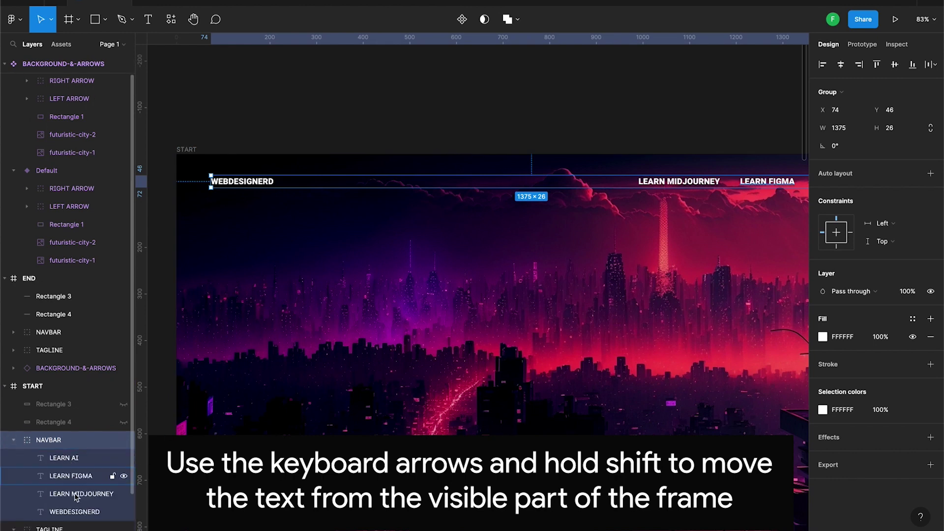
{"action": "left_click", "coordinate": [75, 512]}
{"action": "key", "text": "shift+Up"}
{"action": "key", "text": "shift+Up"}
{"action": "key", "text": "shift+Up"}
{"action": "key", "text": "shift+Up"}
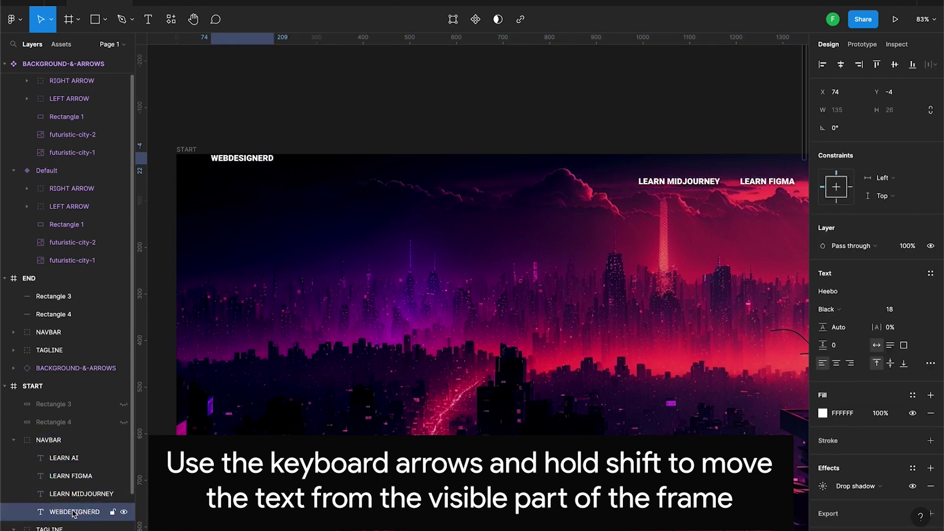
{"action": "left_click", "coordinate": [81, 496], "text": "shift"}
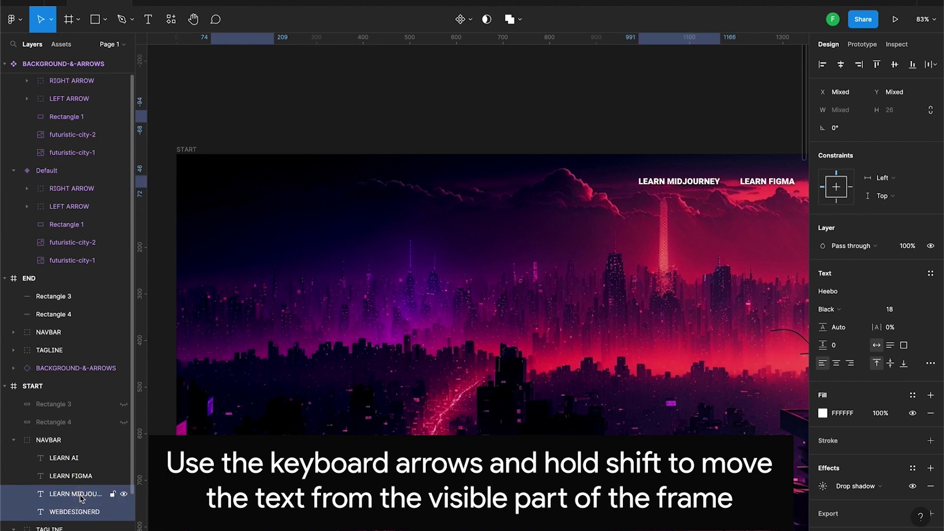
{"action": "key", "text": "shift+Up"}
{"action": "key", "text": "shift+Up"}
{"action": "key", "text": "shift+Up"}
{"action": "key", "text": "shift+Up"}
{"action": "key", "text": "shift+Up"}
{"action": "key", "text": "shift+Up"}
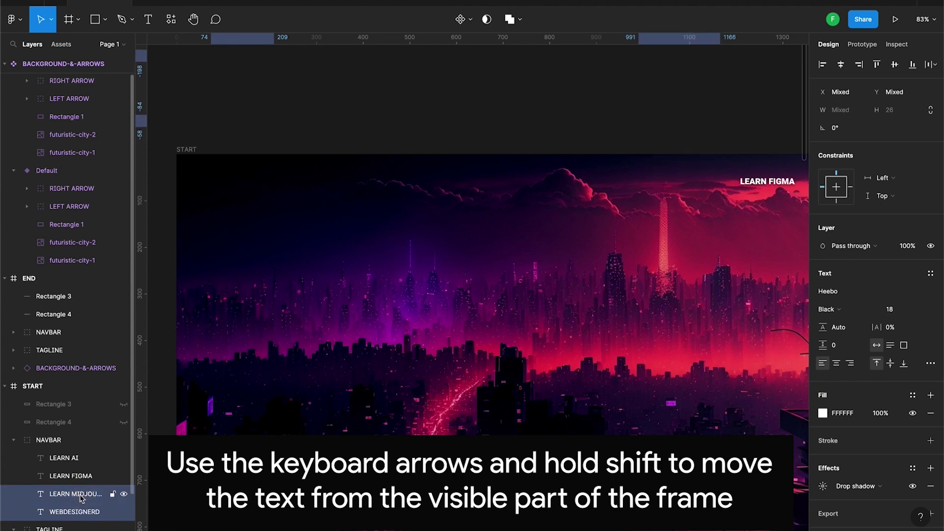
Step: Add LEARN FIGMA and LEARN AI, moving all four navbar texts above START
{"action": "left_click", "coordinate": [74, 476], "text": "shift"}
{"action": "key", "text": "ctrl+minus"}
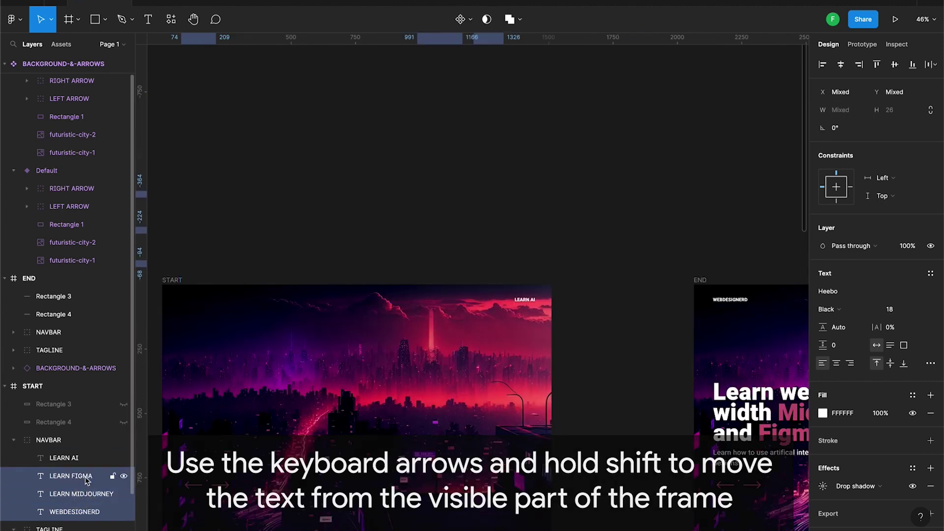
{"action": "left_click", "coordinate": [66, 457], "text": "shift"}
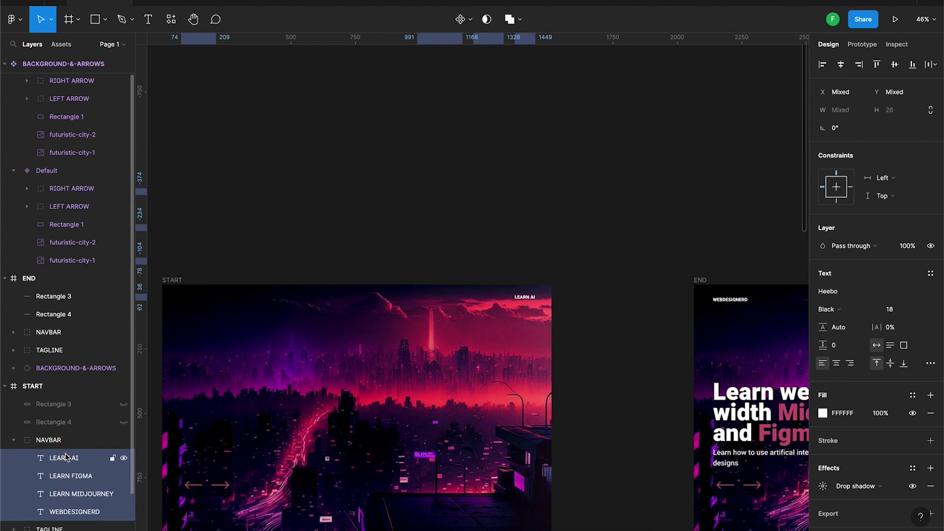
{"action": "key", "text": "shift+Up"}
{"action": "key", "text": "shift+Up"}
{"action": "key", "text": "shift+Up"}
{"action": "scroll", "coordinate": [175, 450], "scroll_direction": "down", "scroll_amount": 5}
{"action": "scroll", "coordinate": [175, 450], "scroll_direction": "left", "scroll_amount": 3}
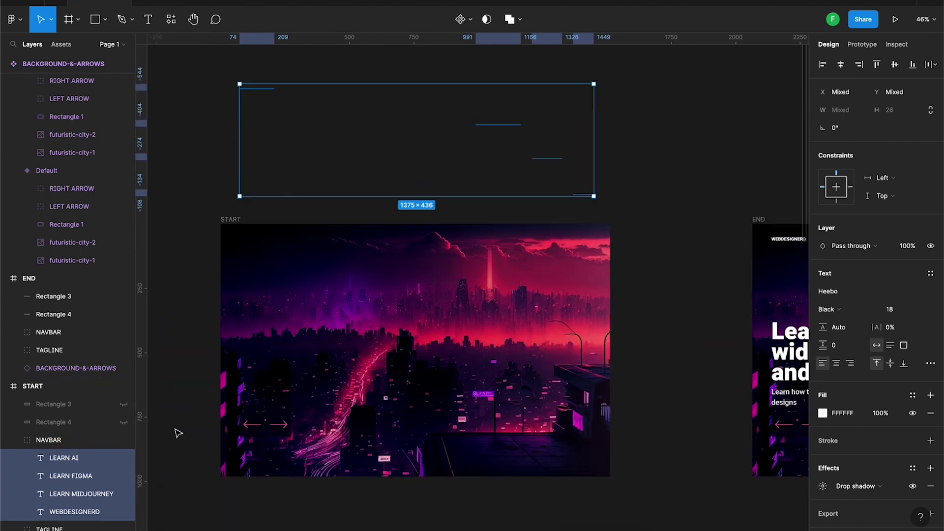
{"action": "scroll", "coordinate": [175, 449], "scroll_direction": "down", "scroll_amount": 2}
{"action": "left_click", "coordinate": [270, 150]}
Step: Check moved text with Clip content off, re-enable clipping, and unhide Rectangles 3 and 4
{"action": "scroll", "coordinate": [290, 199], "scroll_direction": "down", "scroll_amount": 5, "text": "ctrl"}
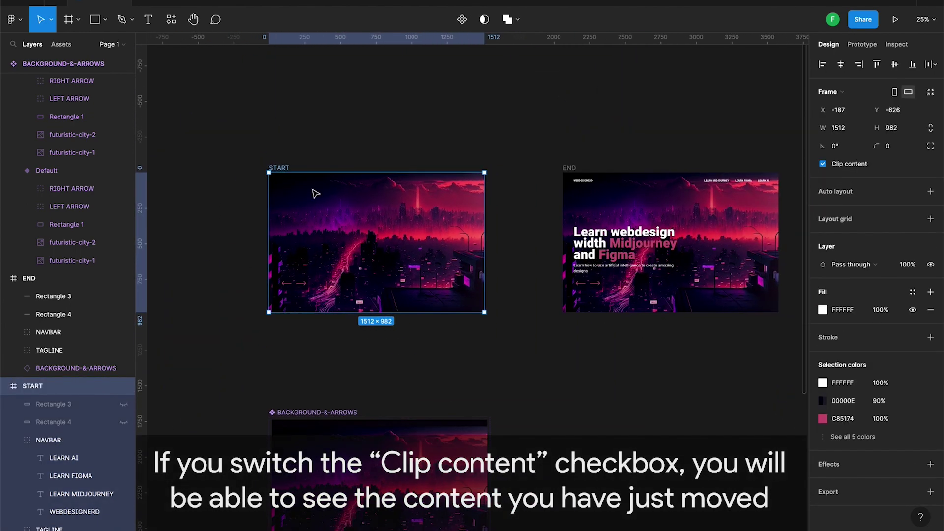
{"action": "left_click", "coordinate": [823, 164]}
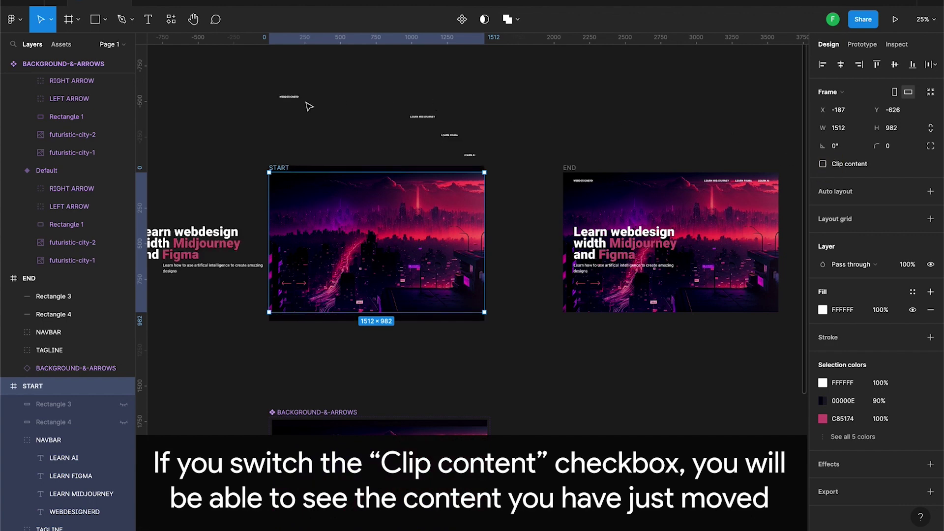
{"action": "scroll", "coordinate": [379, 163], "scroll_direction": "left", "scroll_amount": 2}
{"action": "scroll", "coordinate": [380, 164], "scroll_direction": "left", "scroll_amount": 3}
{"action": "scroll", "coordinate": [380, 167], "scroll_direction": "up", "scroll_amount": 2}
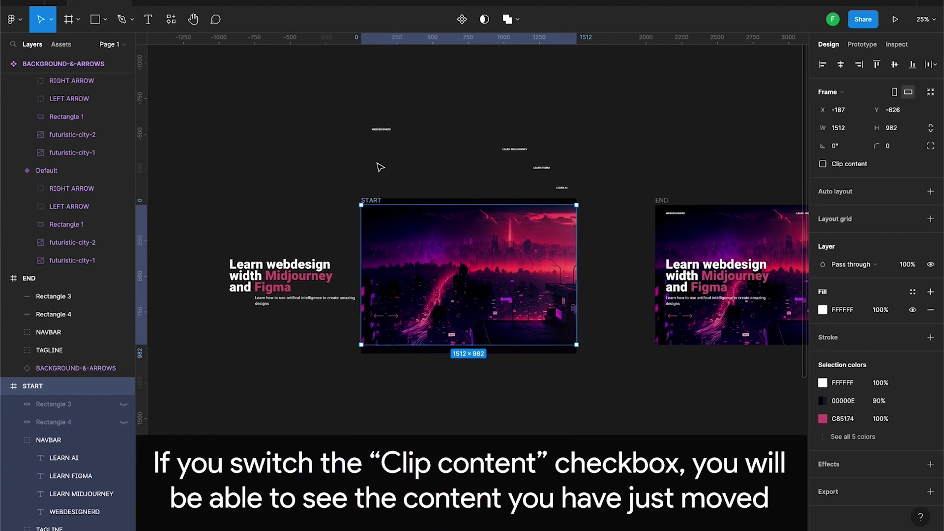
{"action": "scroll", "coordinate": [380, 168], "scroll_direction": "right", "scroll_amount": 4}
{"action": "scroll", "coordinate": [380, 168], "scroll_direction": "up", "scroll_amount": 1}
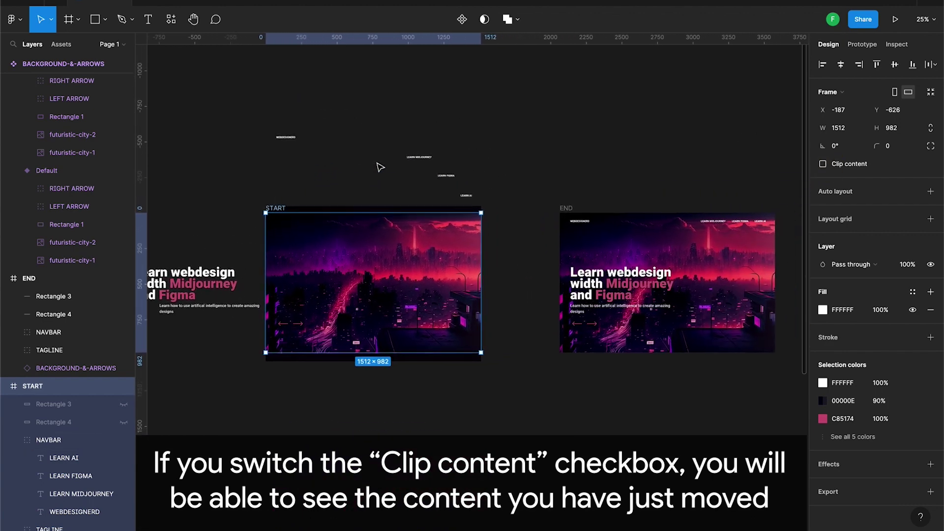
{"action": "left_click", "coordinate": [822, 164]}
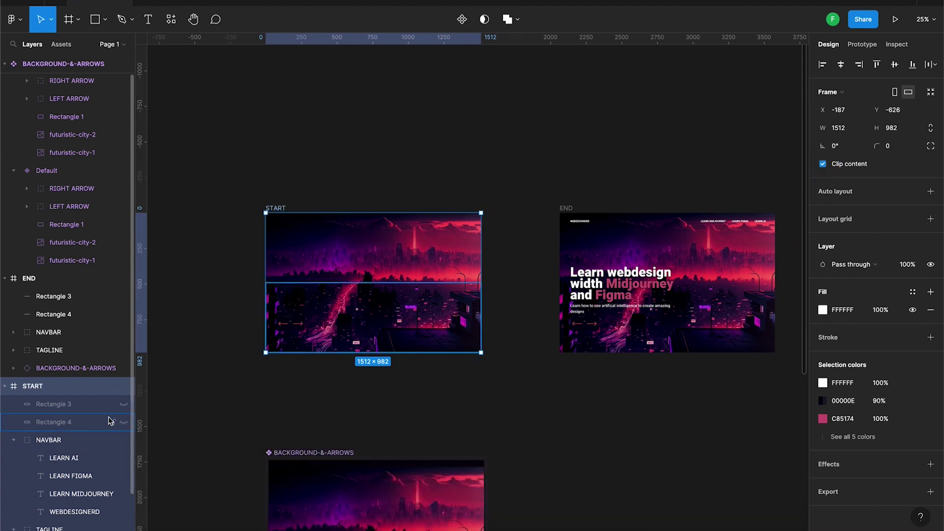
{"action": "left_click", "coordinate": [124, 404]}
{"action": "left_click", "coordinate": [123, 421]}
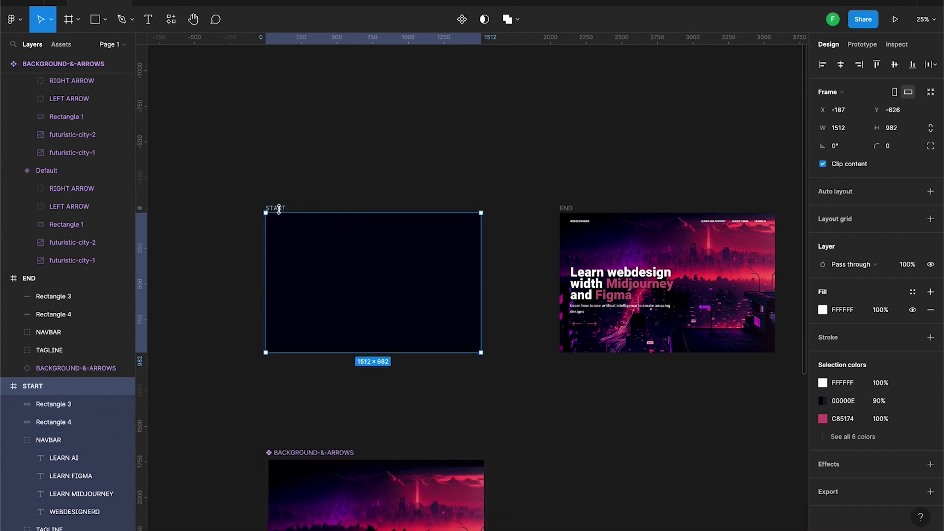
Step: Link START to END: After delay 1200ms, Smart animate, 1200ms duration
{"action": "left_click", "coordinate": [862, 44]}
{"action": "left_click_drag", "start_coordinate": [481, 283], "coordinate": [582, 290]}
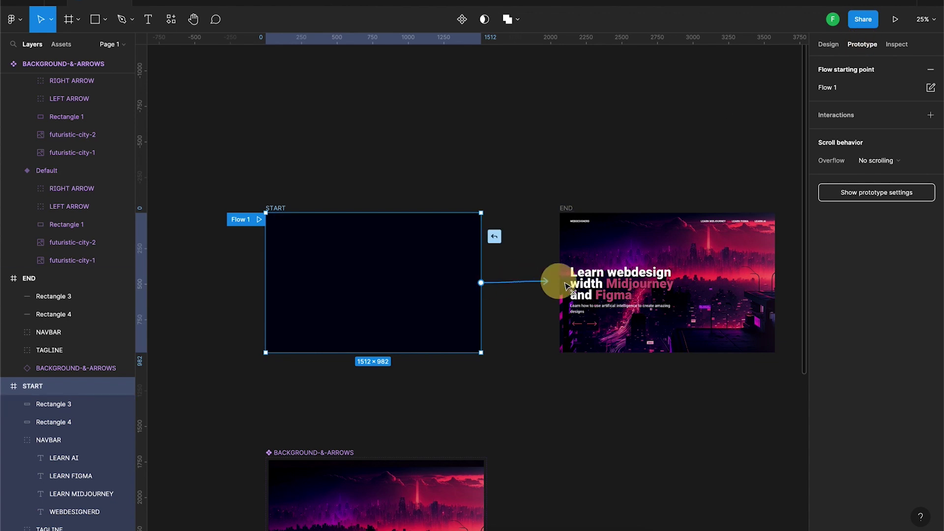
{"action": "left_click", "coordinate": [723, 160]}
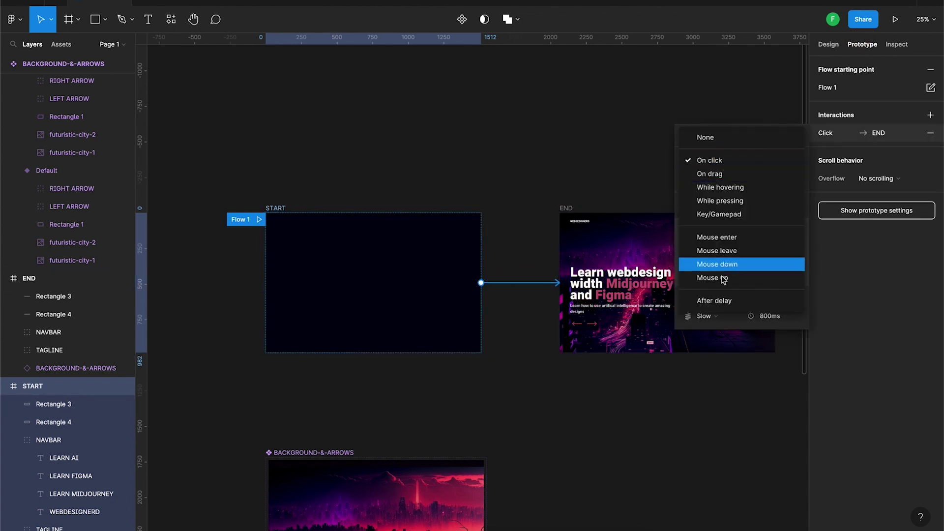
{"action": "left_click", "coordinate": [719, 297]}
{"action": "left_click", "coordinate": [770, 163]}
{"action": "type", "text": "1200"}
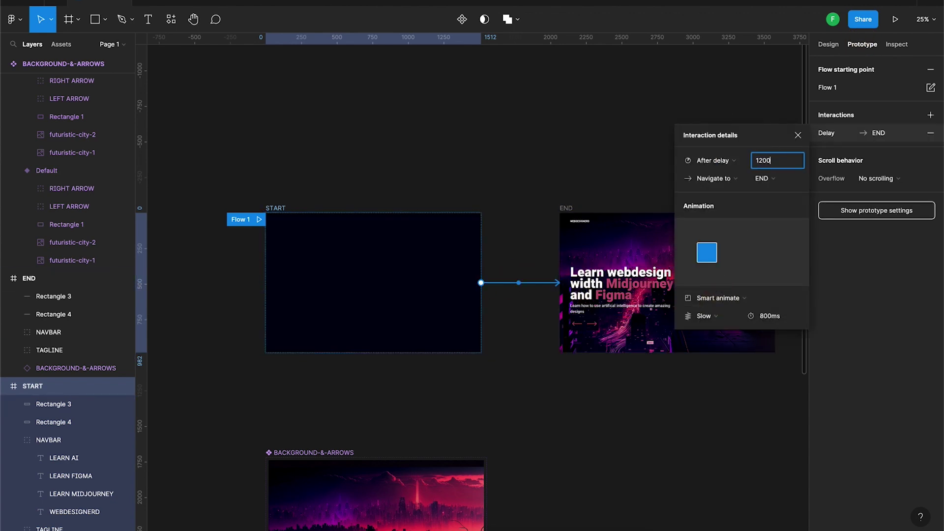
{"action": "key", "text": "Tab"}
{"action": "key", "text": "Tab"}
{"action": "key", "text": "Tab"}
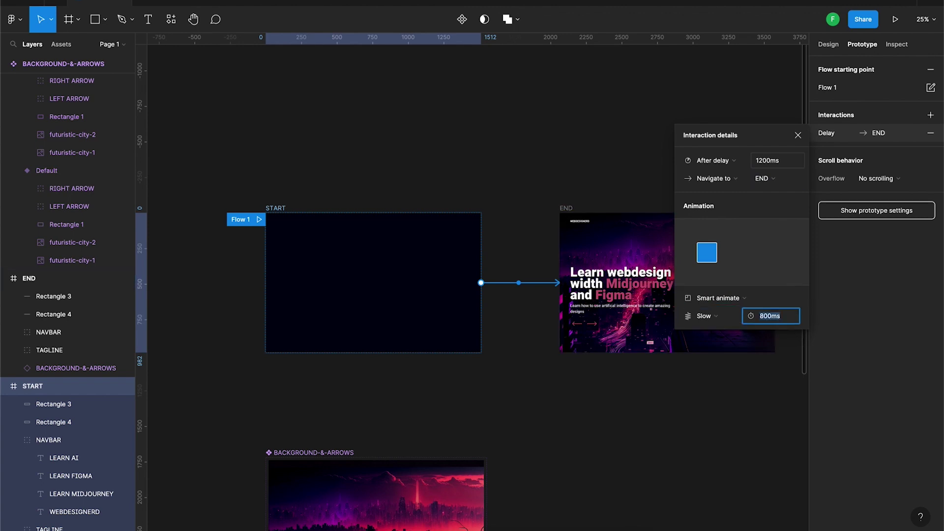
{"action": "type", "text": "1200"}
{"action": "key", "text": "Return"}
{"action": "left_click", "coordinate": [279, 210]}
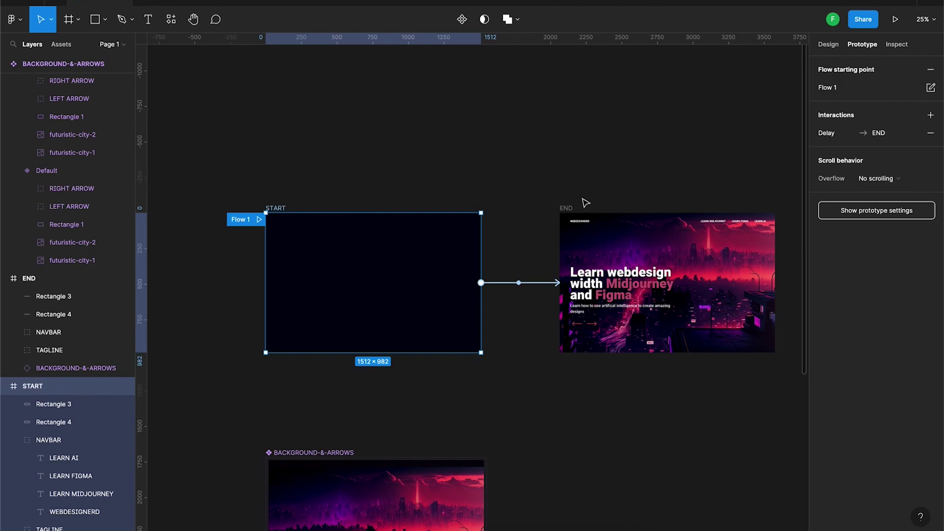
{"action": "scroll", "coordinate": [585, 202], "scroll_direction": "up", "scroll_amount": 1}
{"action": "left_click", "coordinate": [895, 21]}
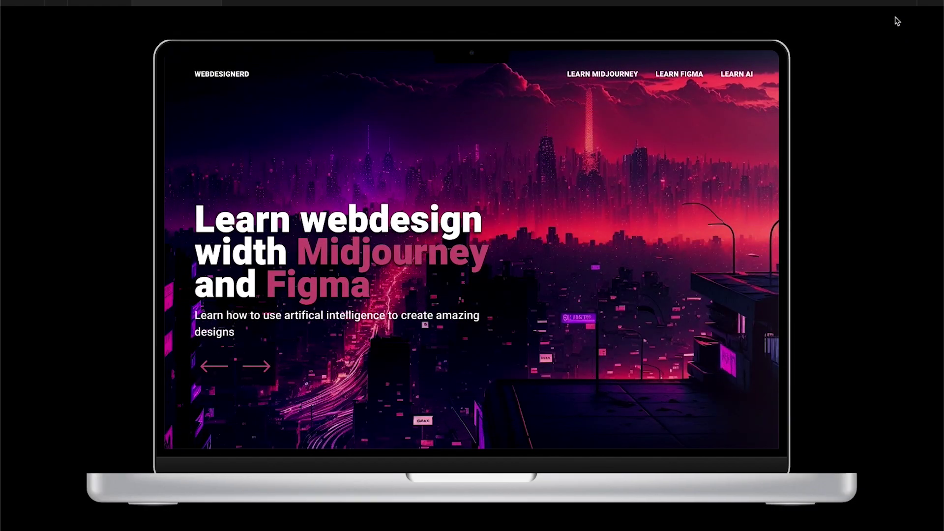
Step: In the preview, switch the hero slider between the moon and red city images
{"action": "left_click", "coordinate": [264, 367]}
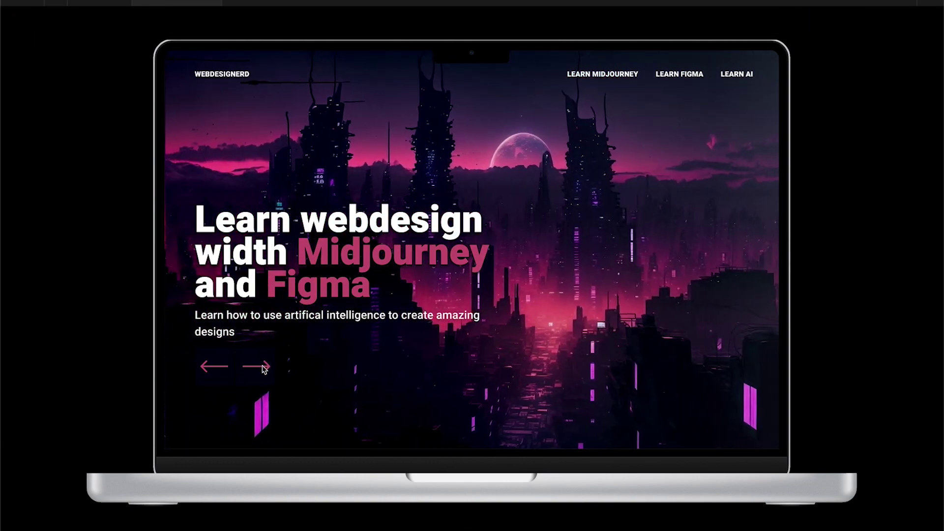
{"action": "left_click", "coordinate": [212, 373]}
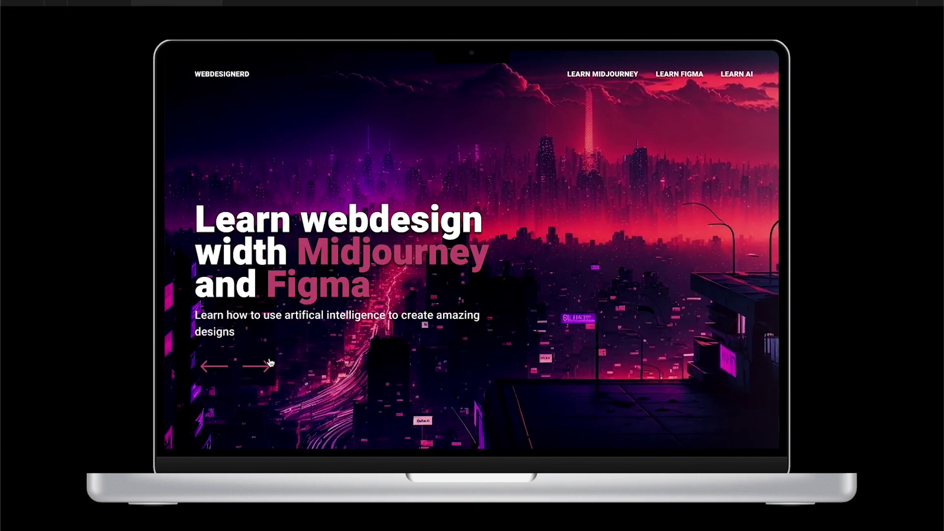
{"action": "left_click", "coordinate": [269, 365]}
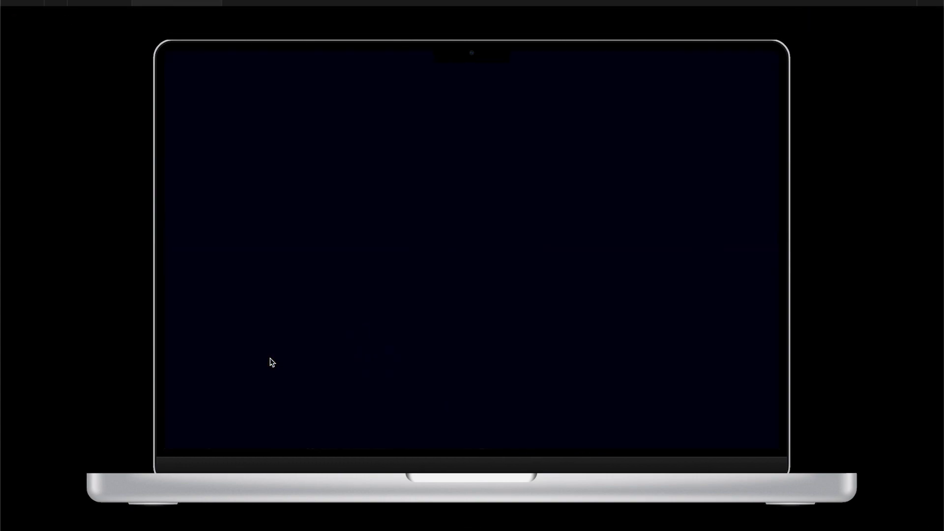